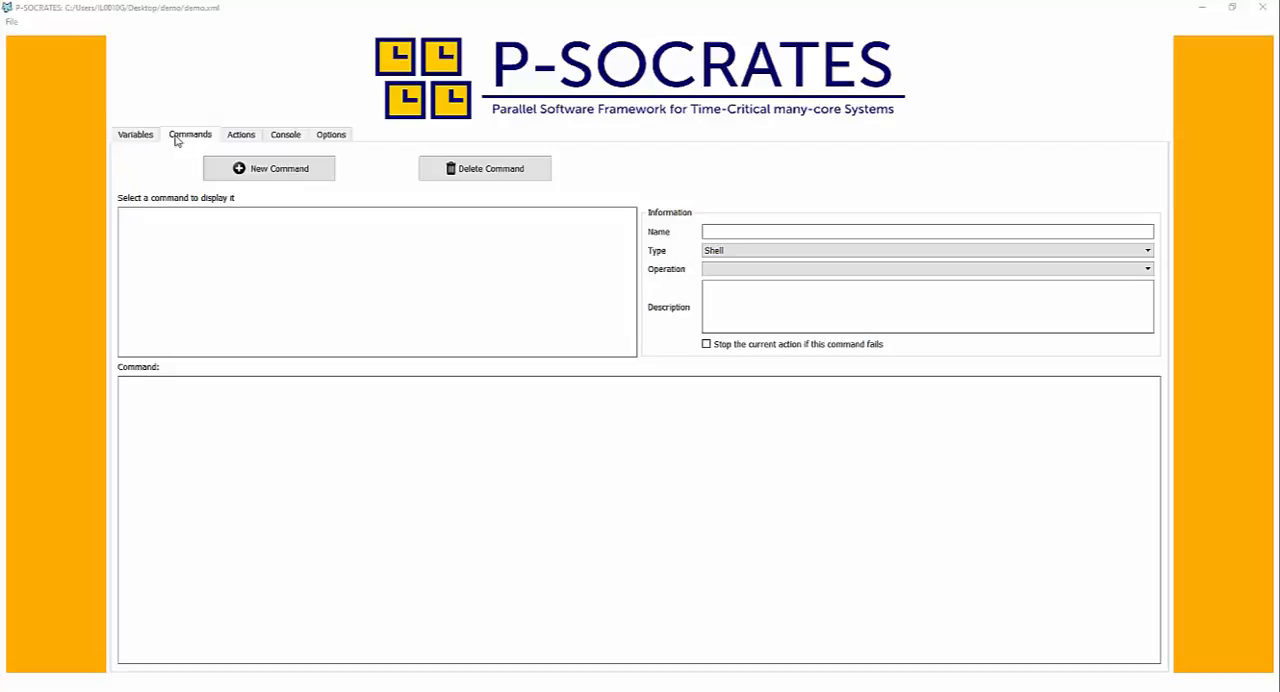
- Create a new command and name it "Hello world from command 1"
left_click(283, 178)
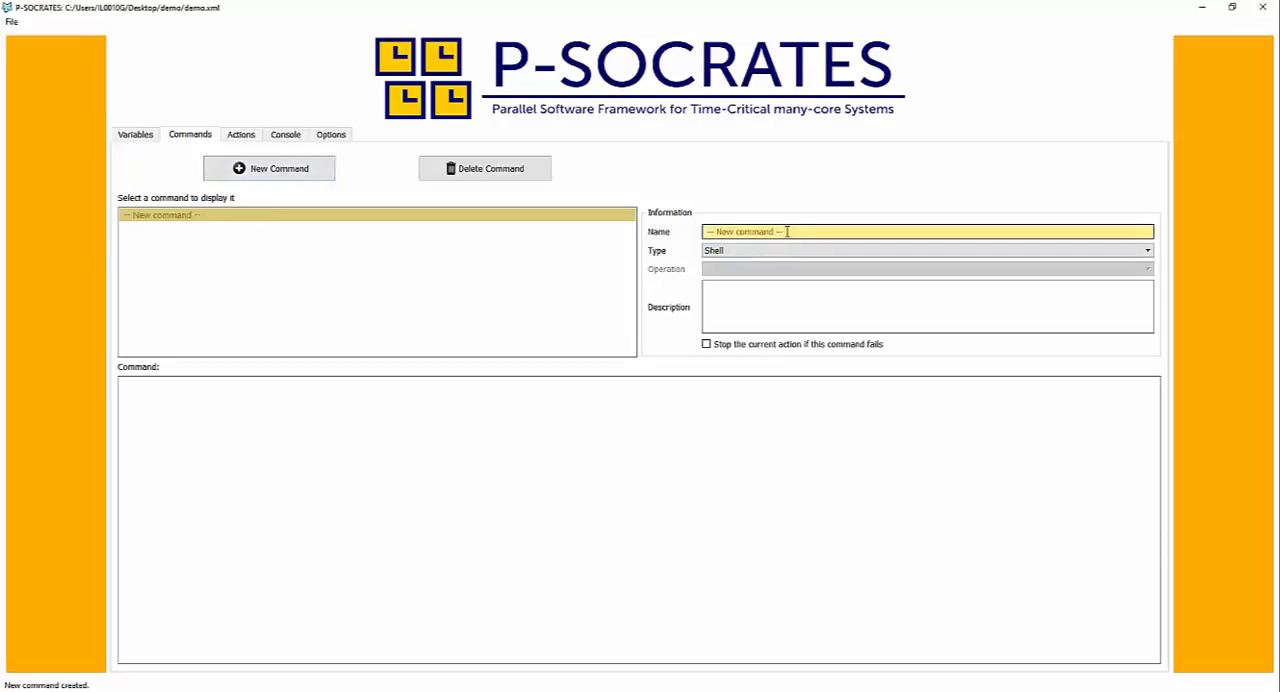
left_click_drag(787, 232, 653, 232)
type("H")
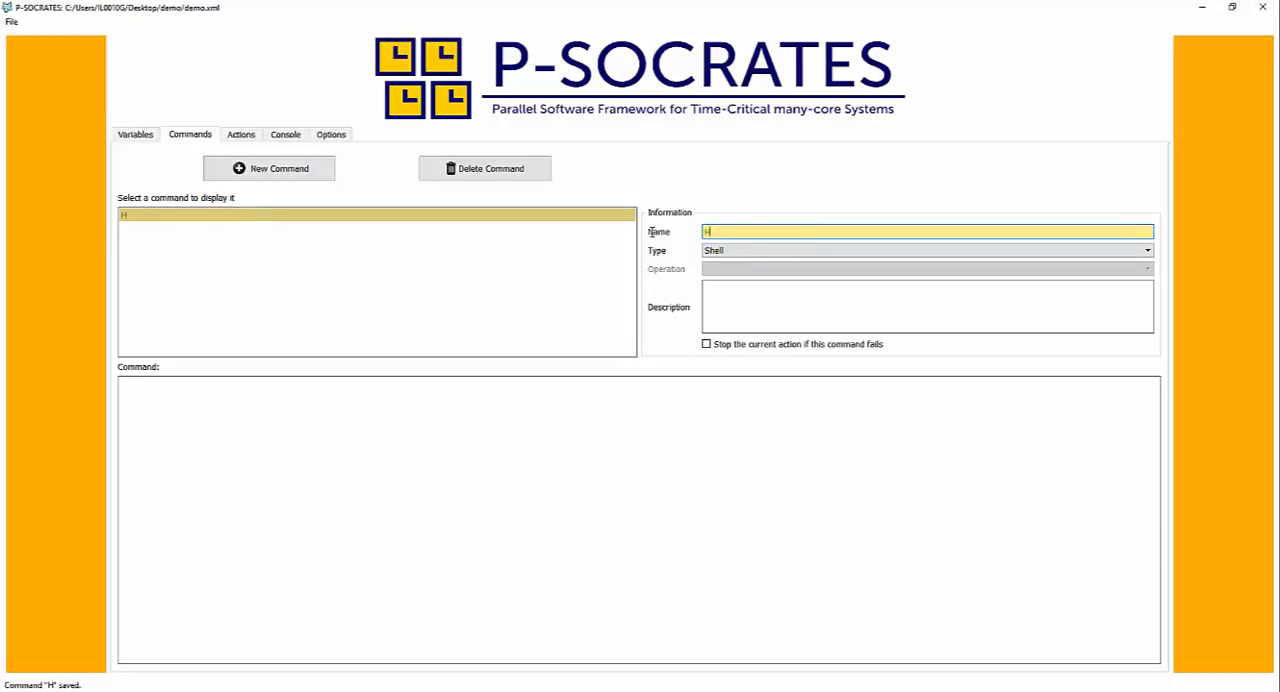
type("ello world ")
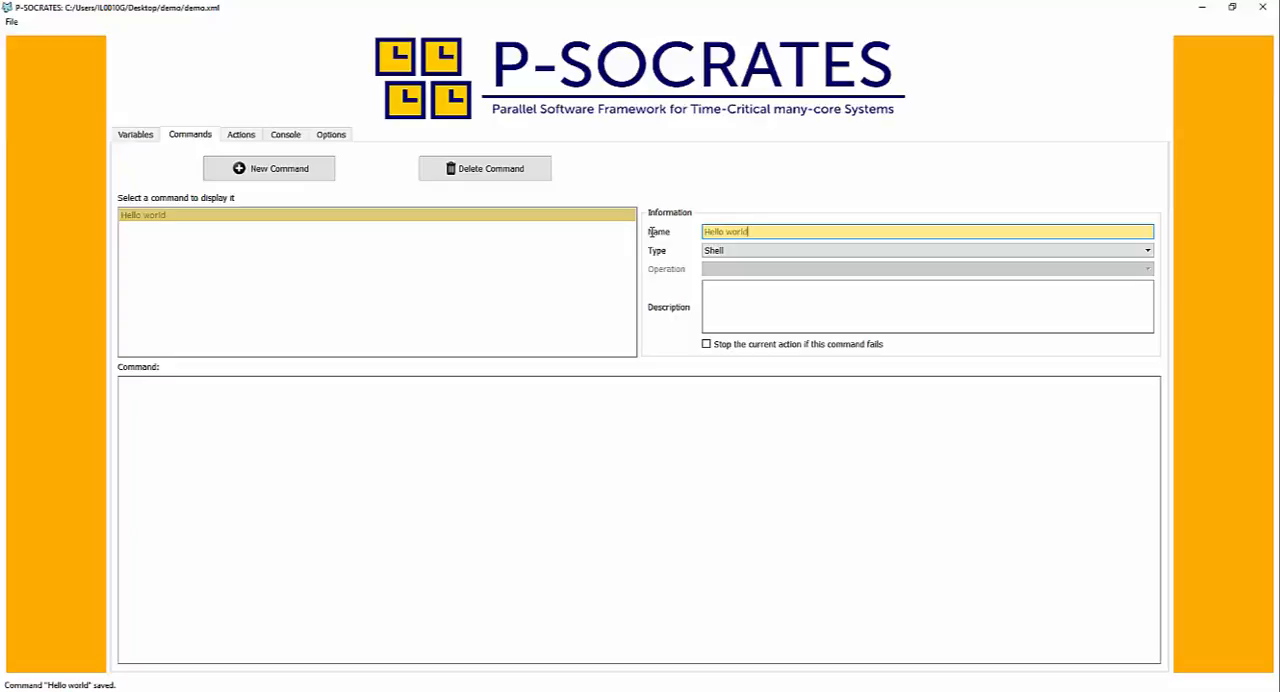
type("from command 1")
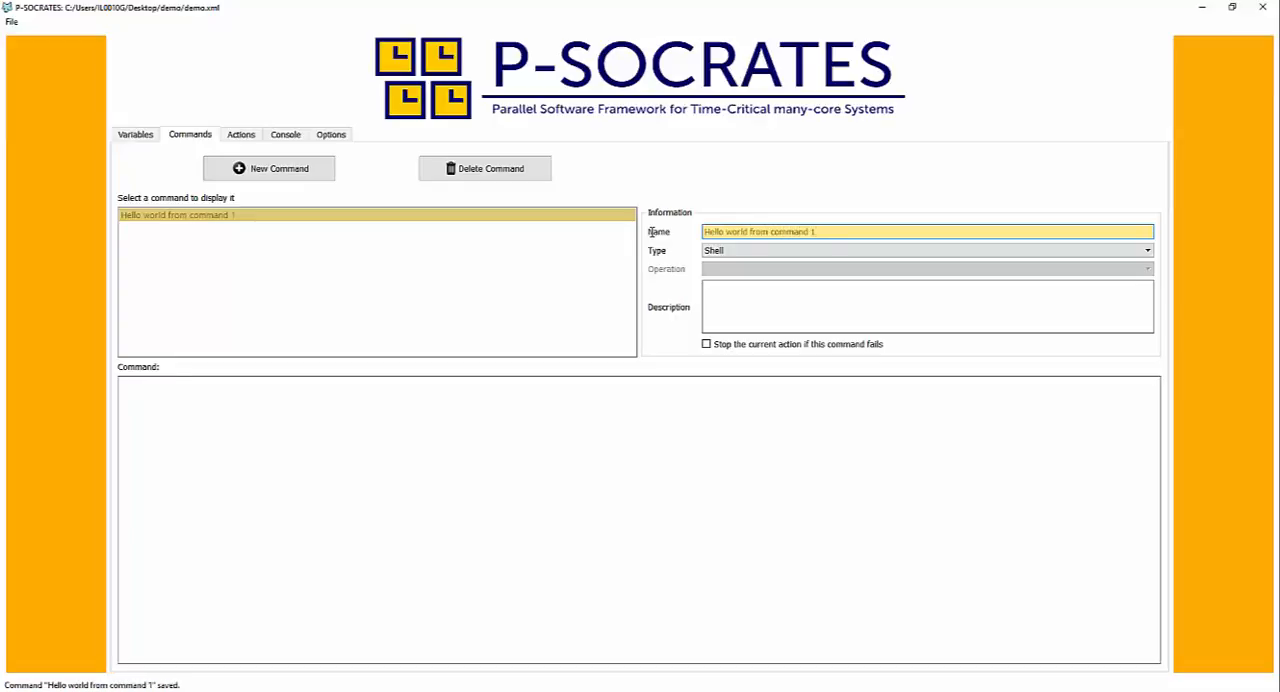
- Set the first command's type to Python and enter the code print("Hello world from Command 1")
left_click(742, 251)
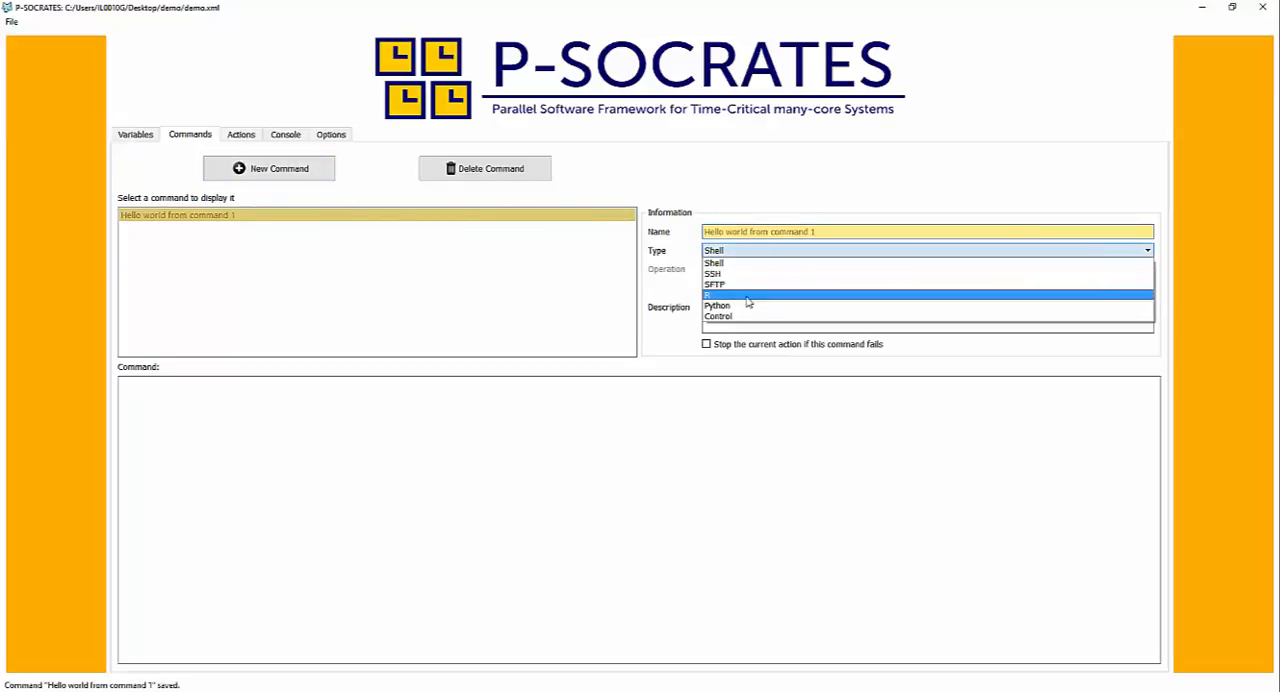
left_click(744, 307)
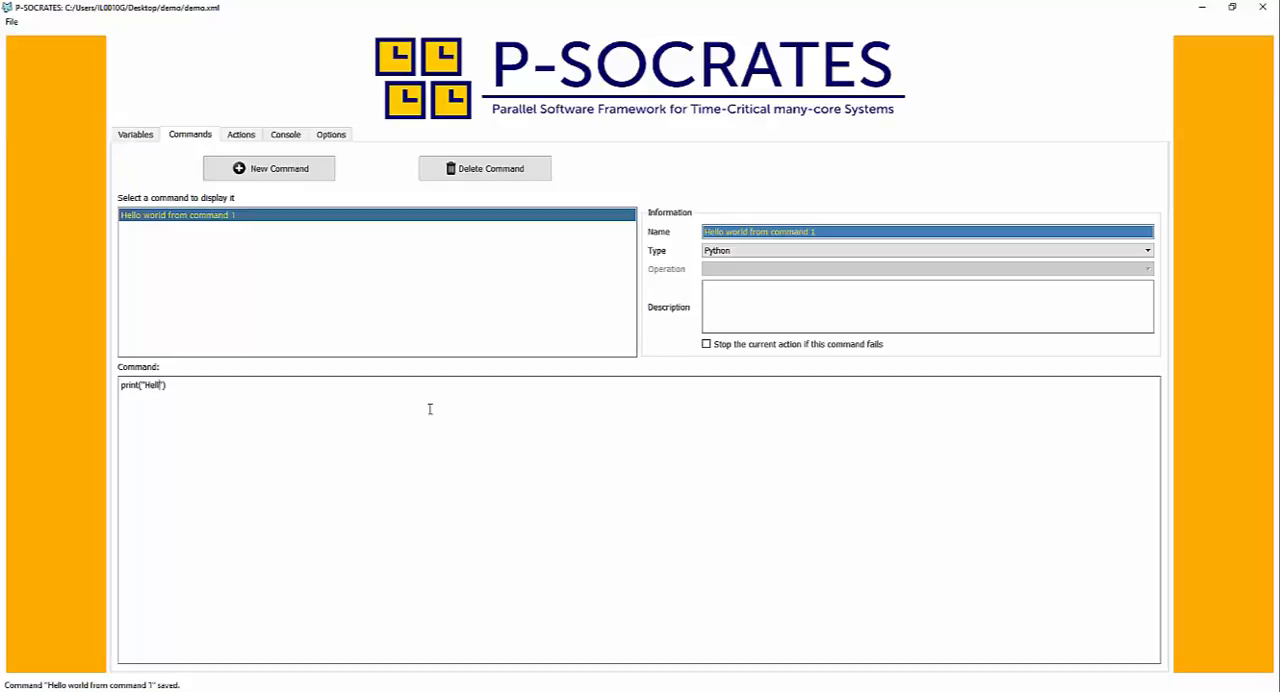
type("o world from Command 1")
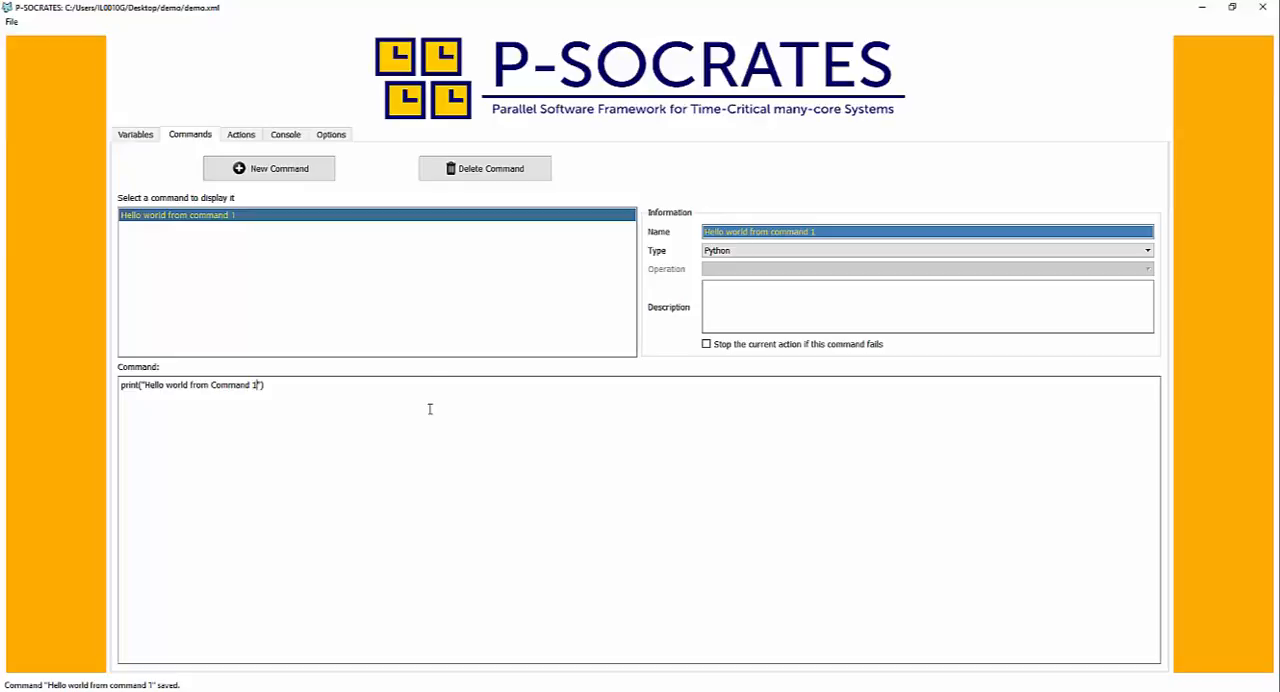
- Create a second command and name it "Hello world from command 2"
left_click(267, 170)
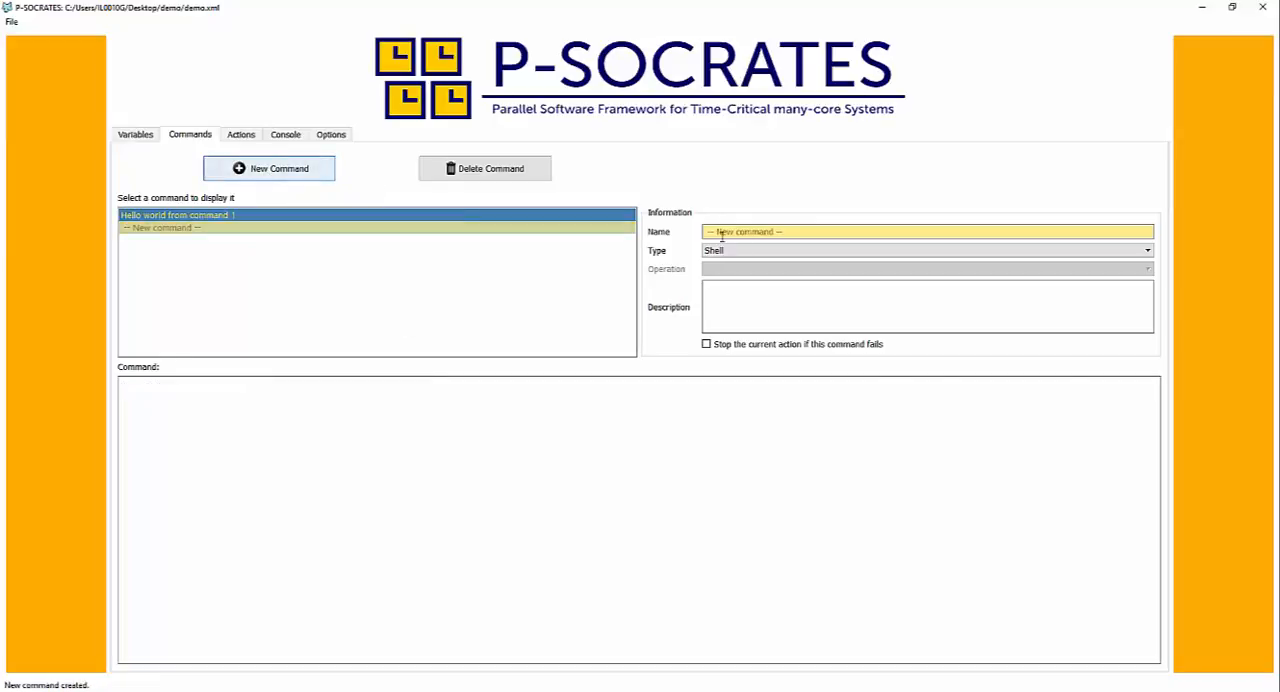
left_click_drag(790, 232, 693, 224)
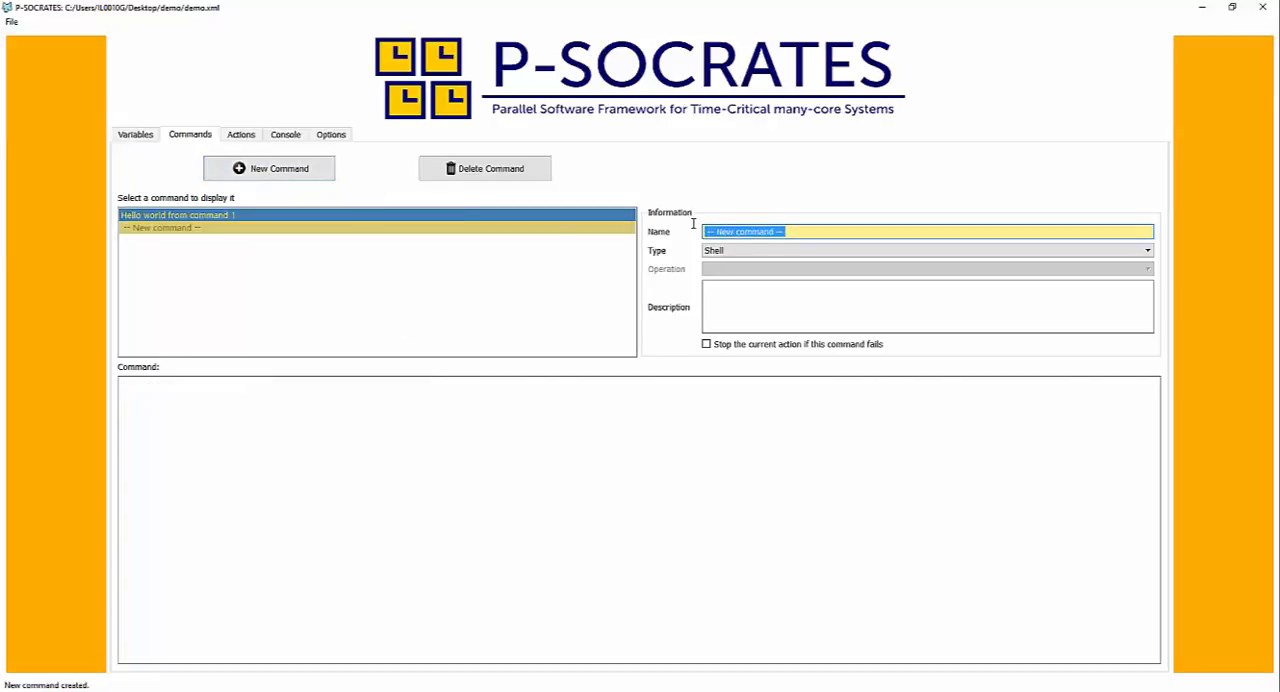
type("Heel")
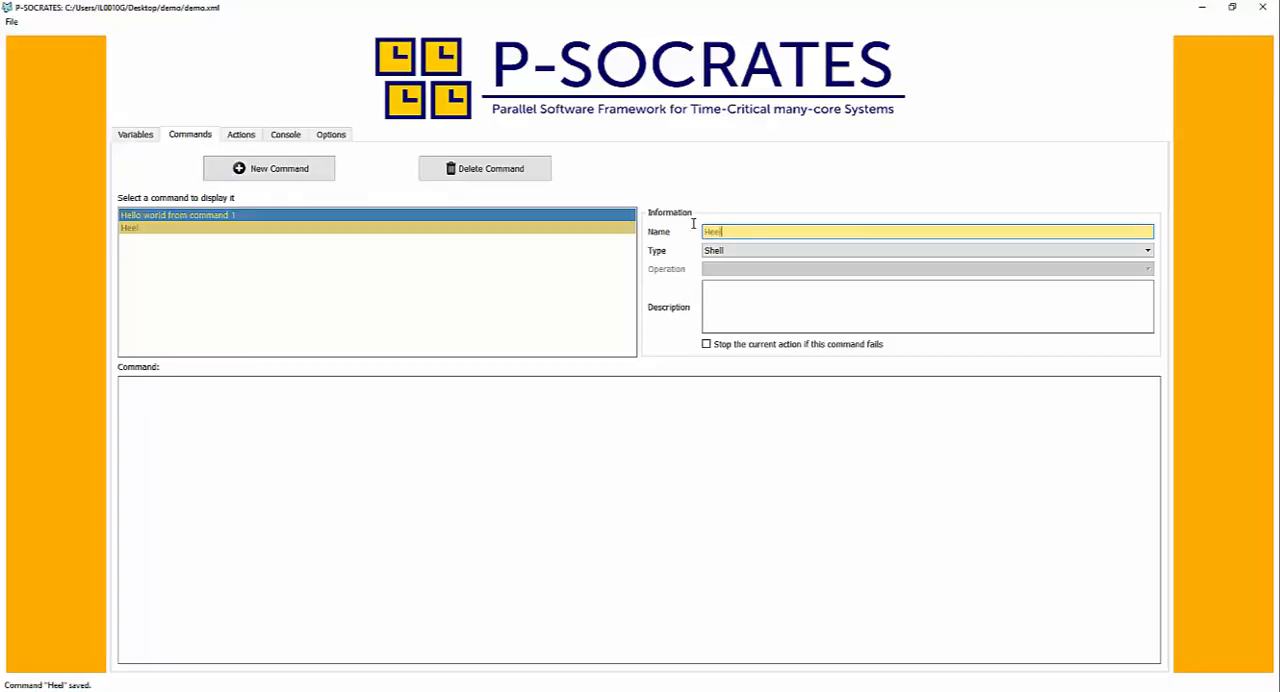
key("BackSpace")
key("BackSpace")
type("llo world from command 2")
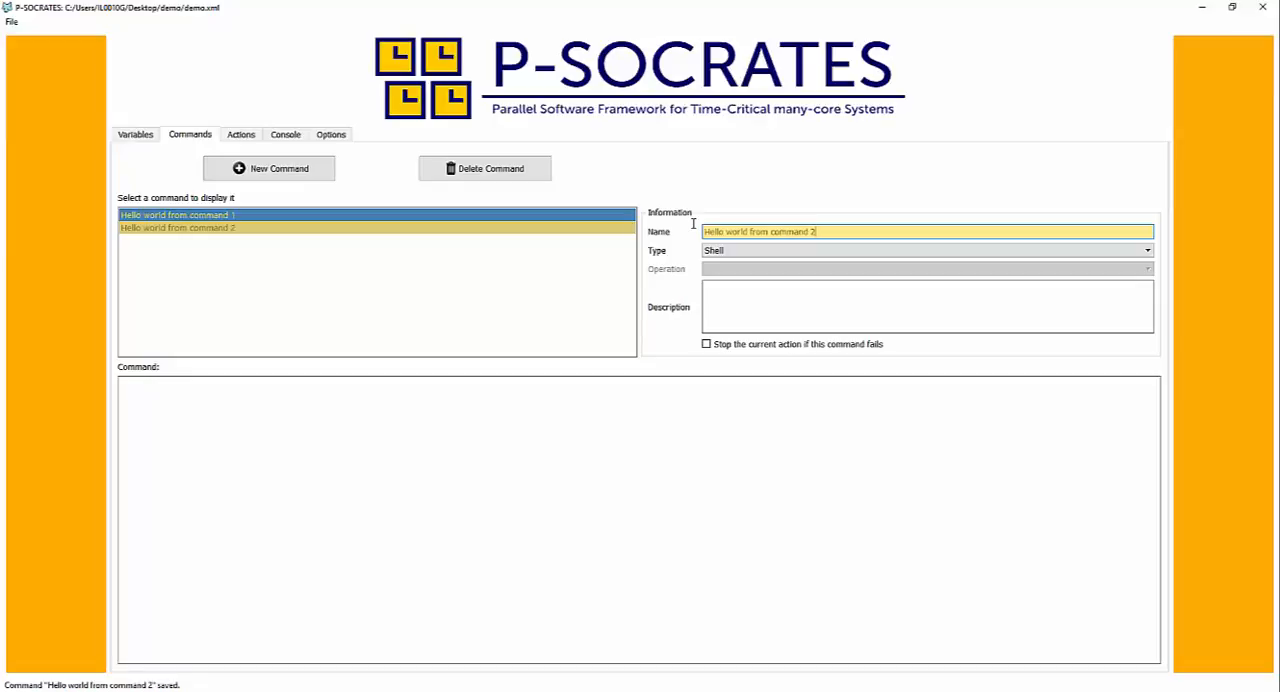
- Set the second command's type to Python, enter the code print("Hello world from Comand 2"), and check both commands
left_click(726, 252)
left_click(729, 310)
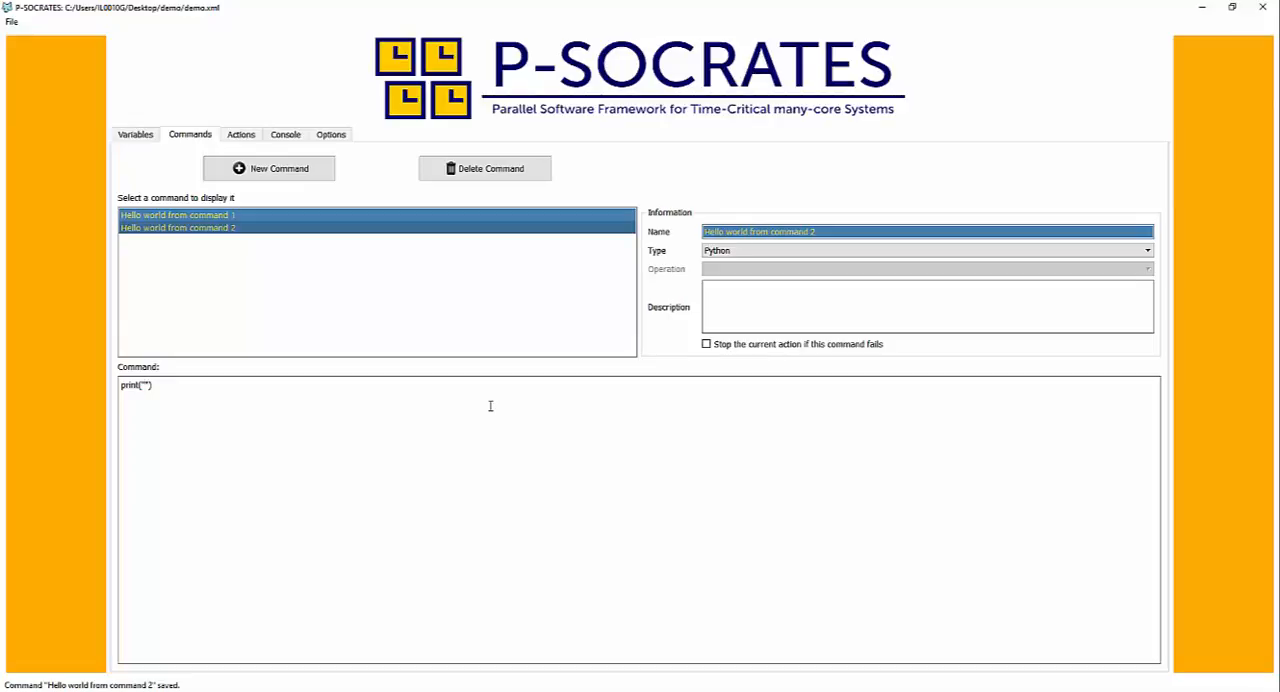
type("o world from ")
type("Coomand 1")
left_click(233, 215)
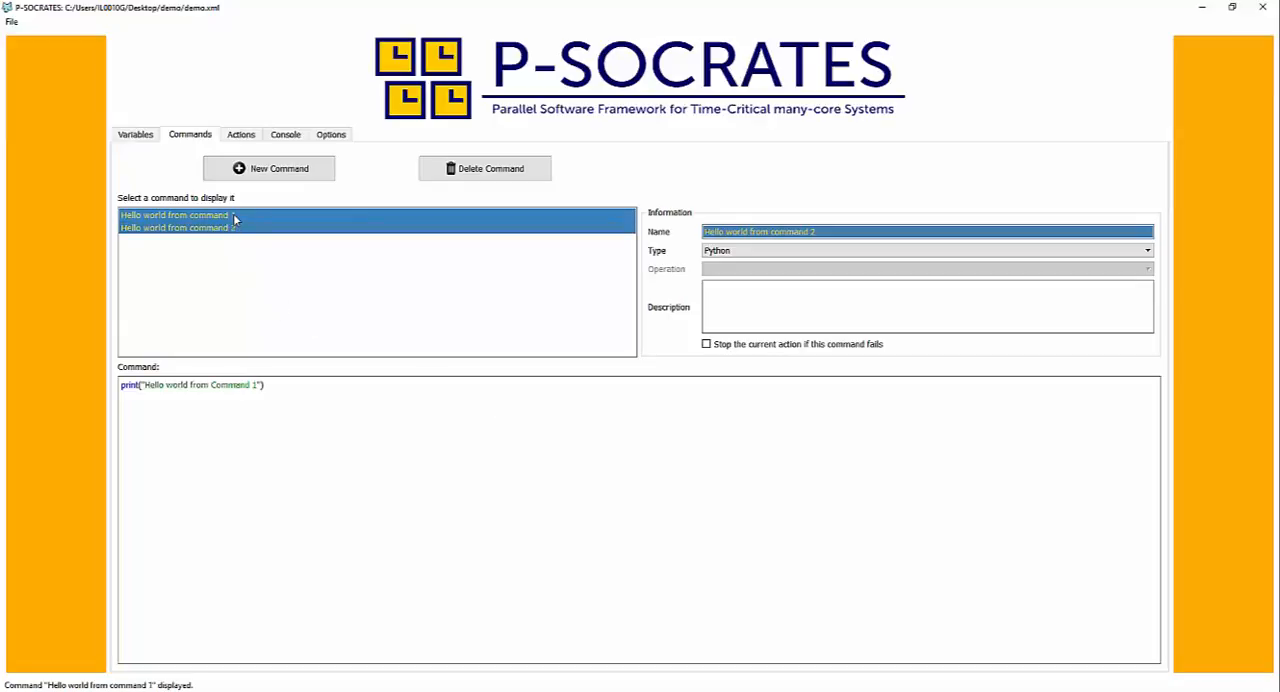
left_click(231, 228)
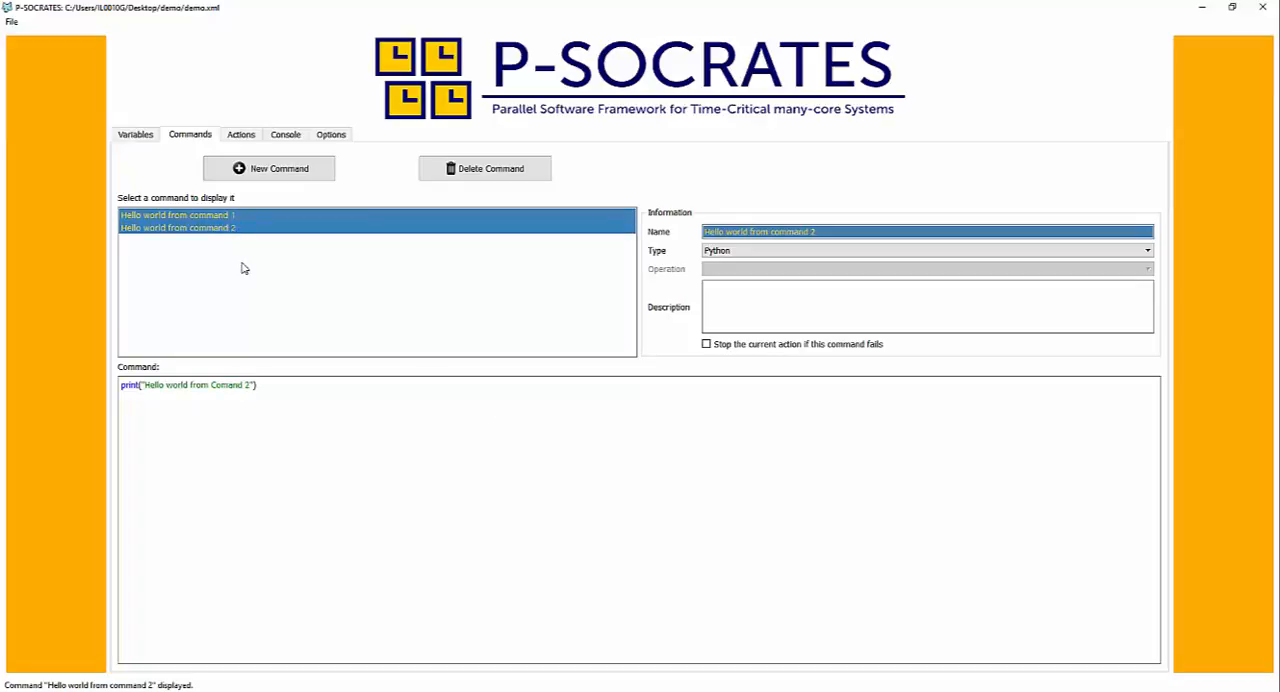
- Create an action named "Hello 1 2" that runs "Hello world from command 1" followed by "Hello world from command 2"
left_click(240, 137)
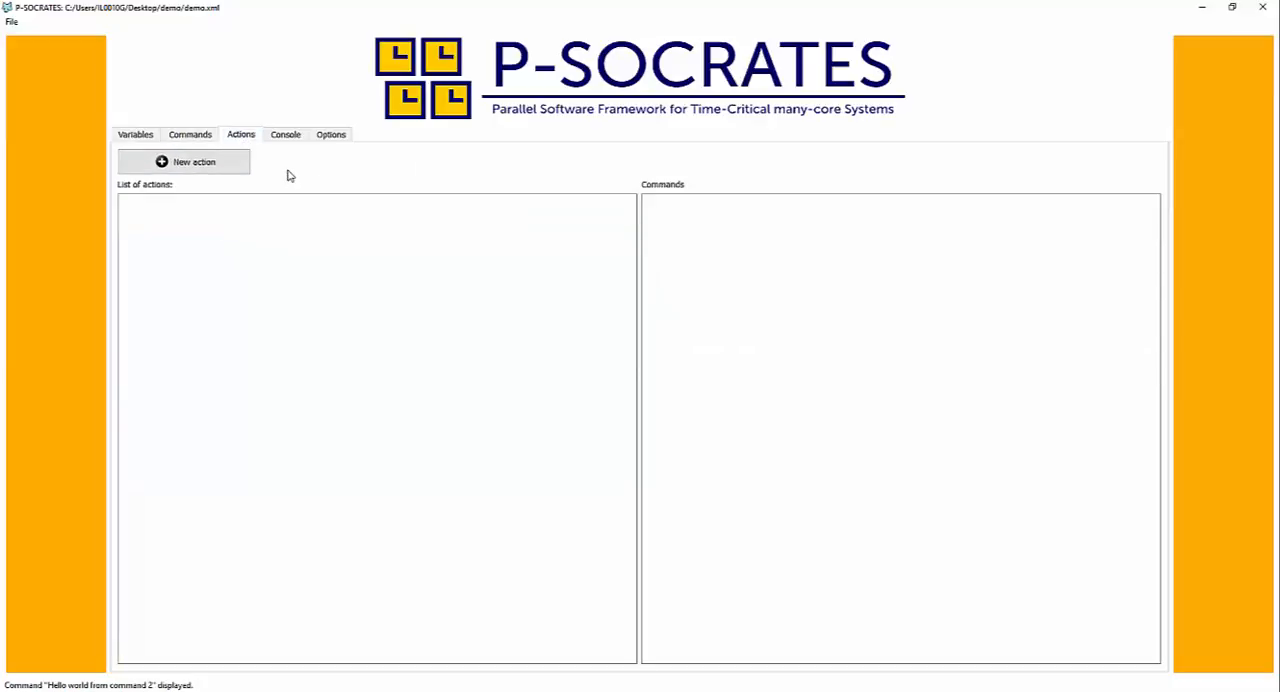
left_click(178, 167)
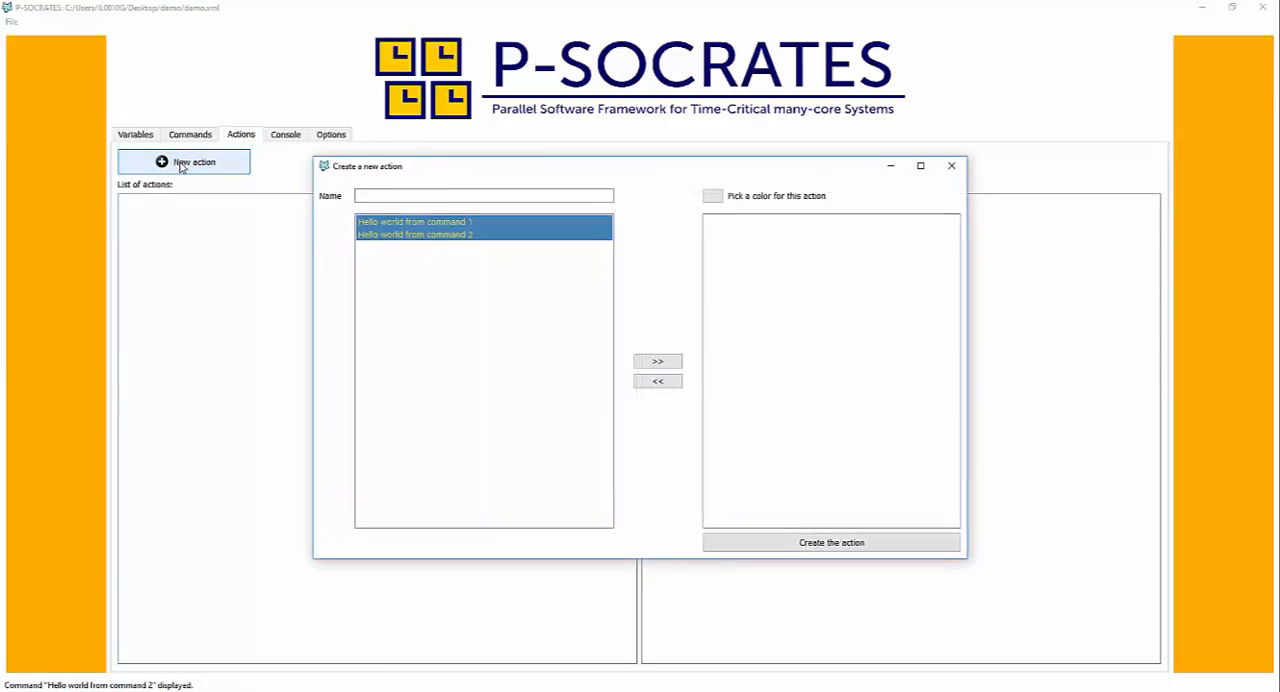
left_click(399, 197)
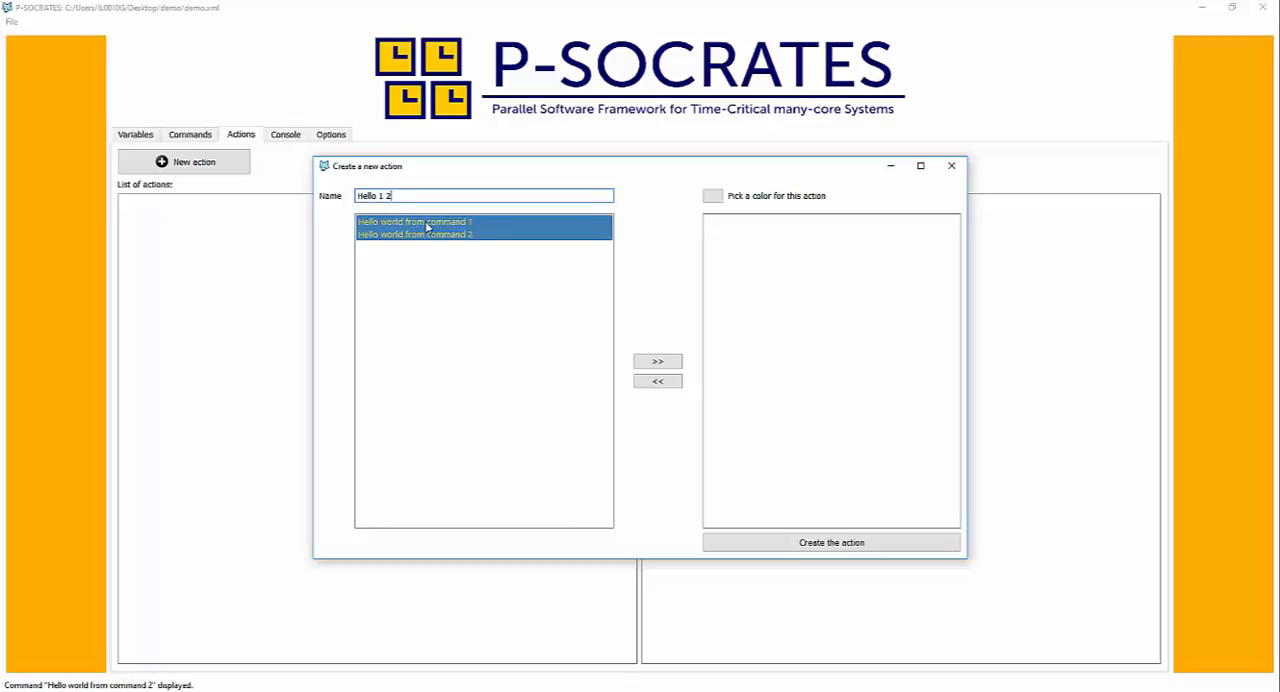
double_click(428, 223)
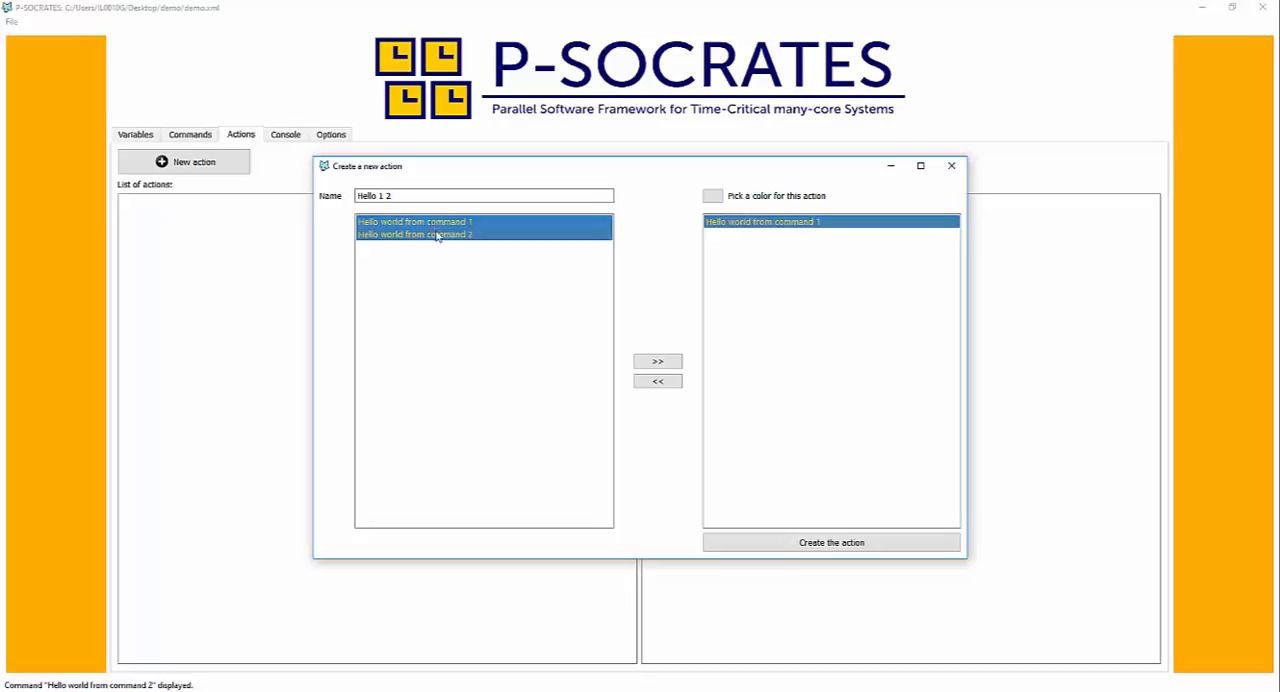
double_click(428, 235)
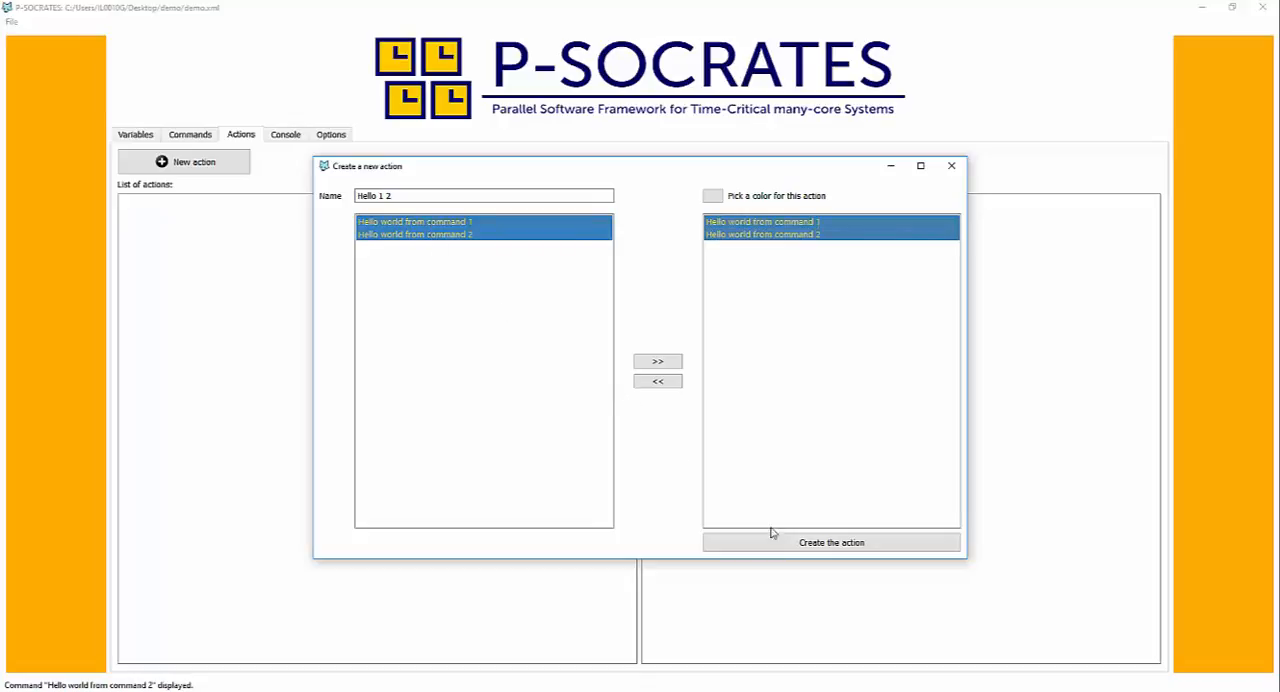
left_click(797, 544)
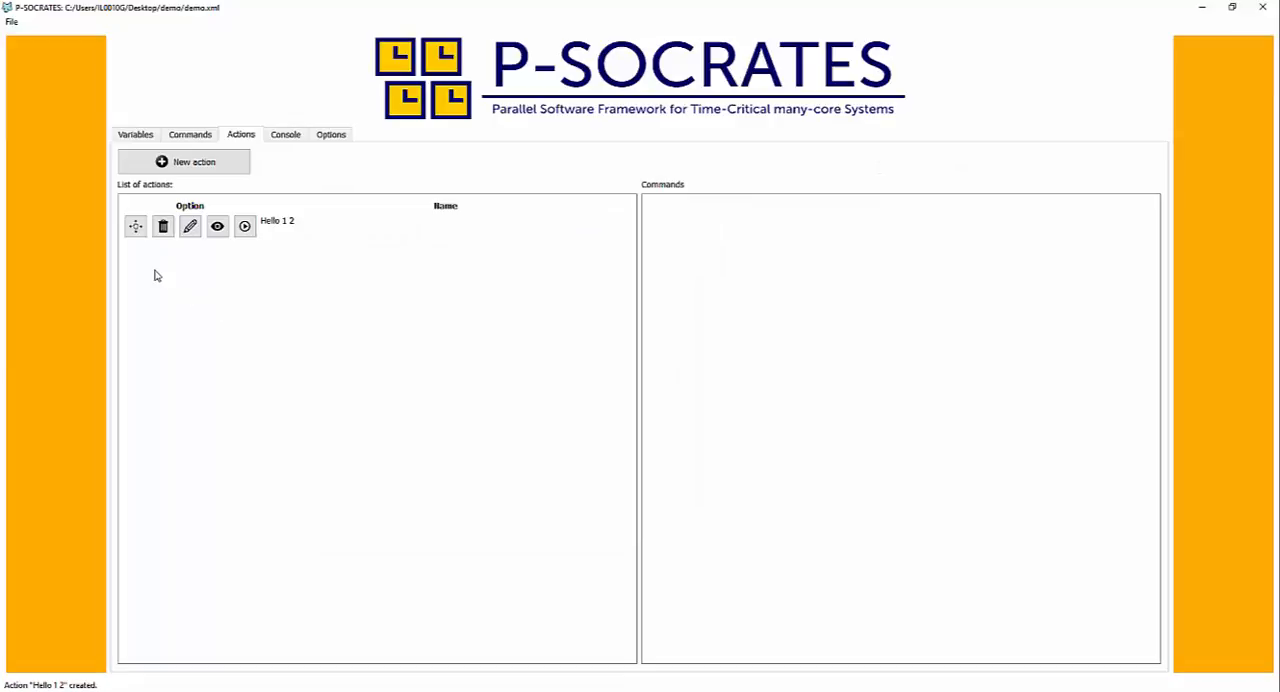
- Create an action named "Hello 2 1" that runs "Hello world from command 2" followed by "Hello world from command 1"
left_click(186, 163)
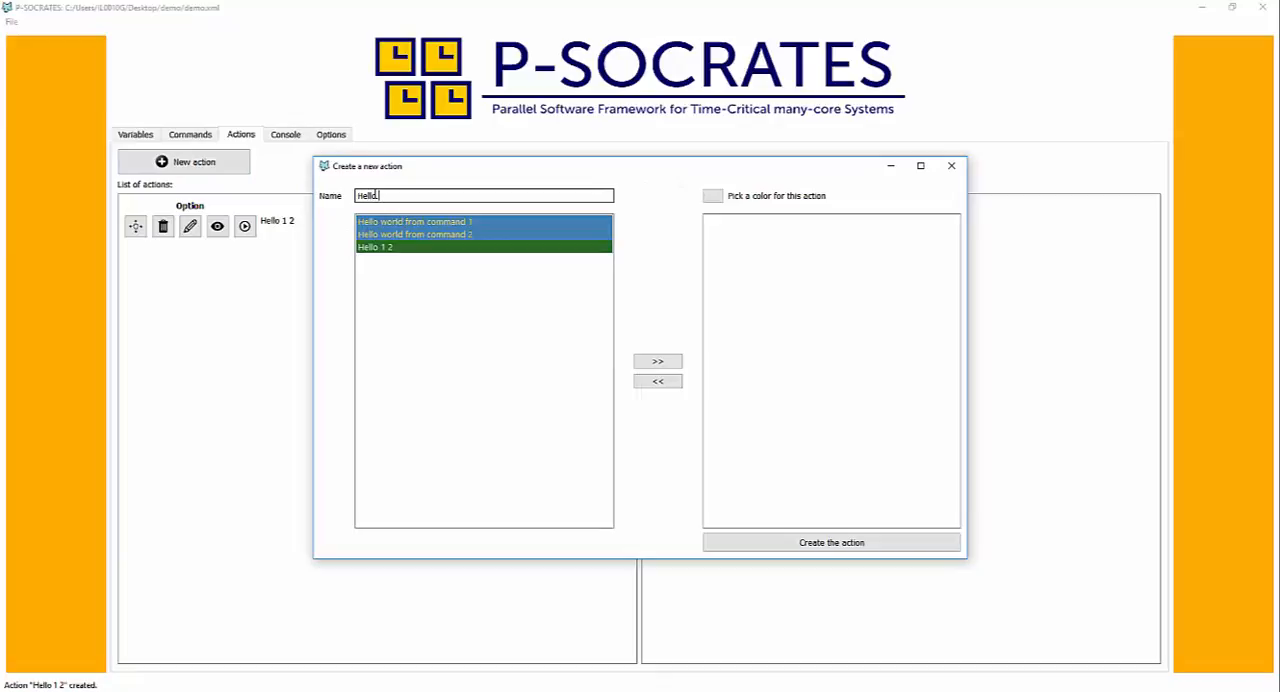
double_click(433, 235)
double_click(437, 224)
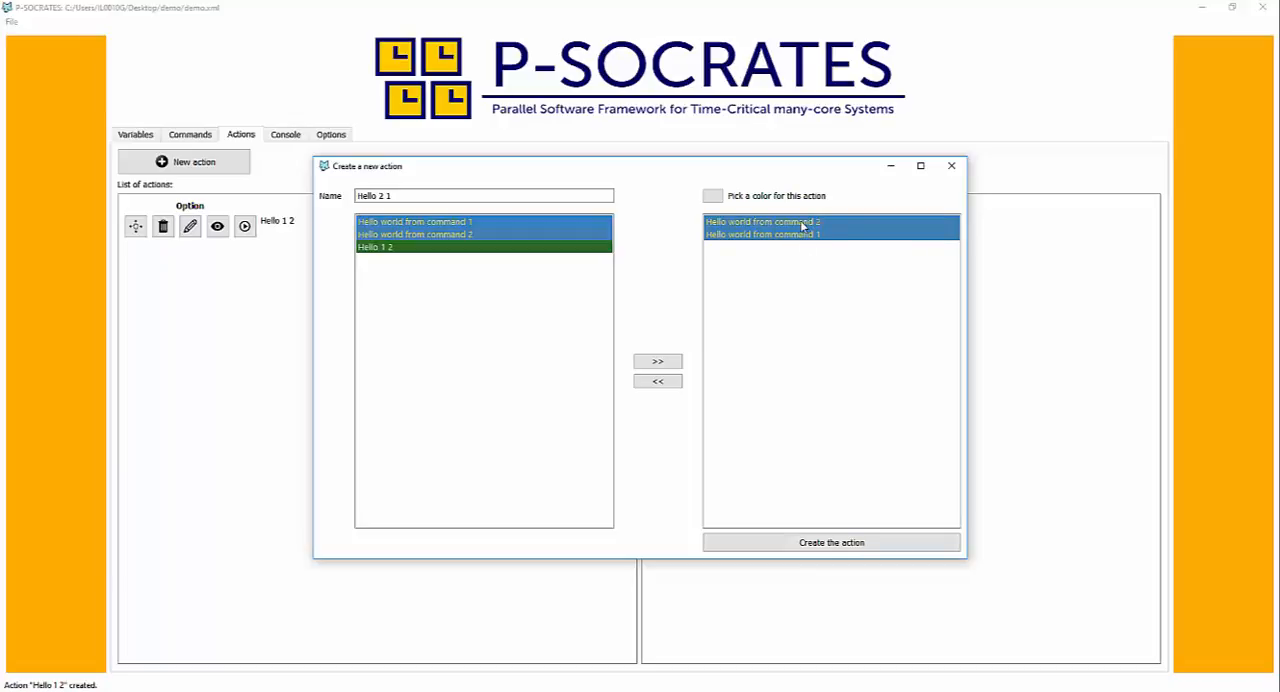
left_click(813, 544)
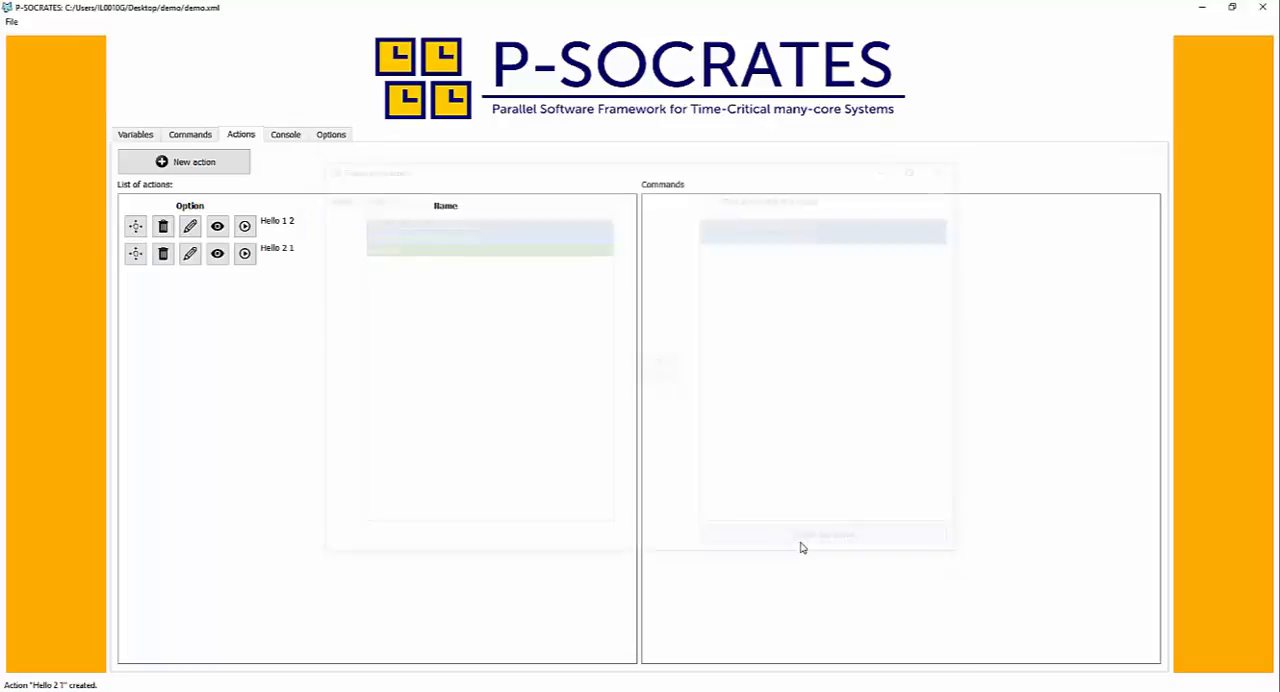
- Create an action named "Hello 1 2 2 1" composed of the actions "Hello 1 2" and "Hello 2 1", in that order
left_click(203, 164)
left_click(368, 194)
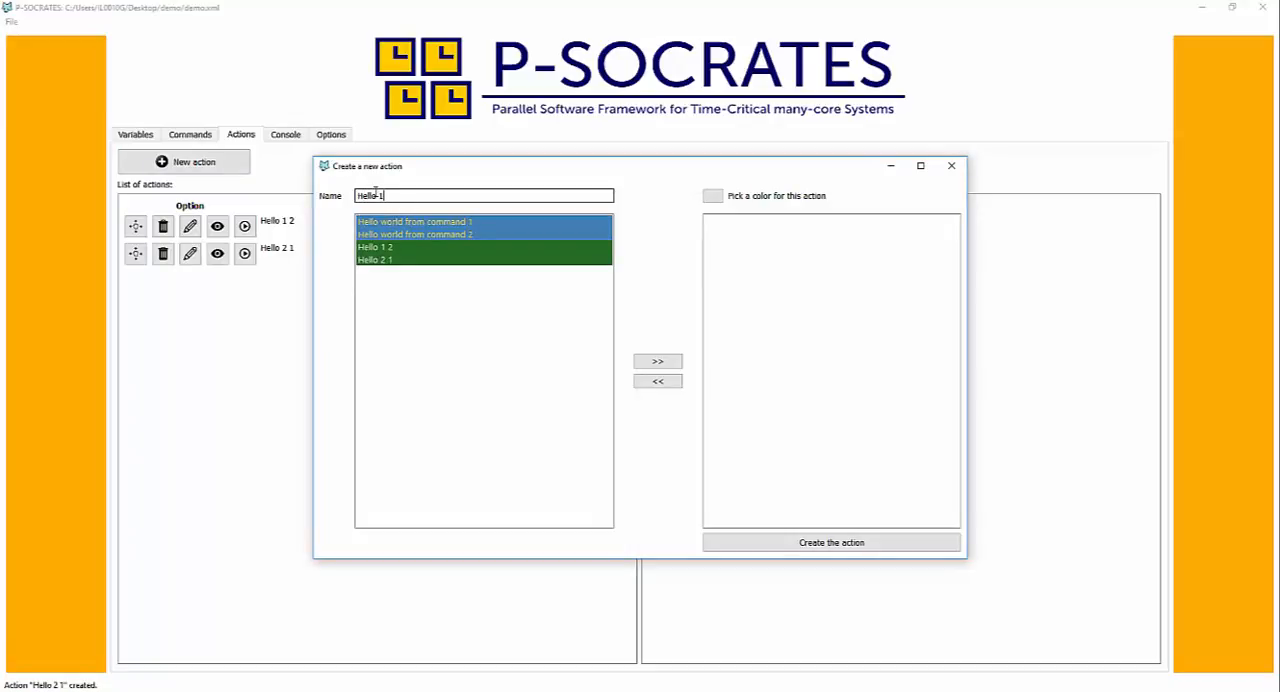
double_click(384, 249)
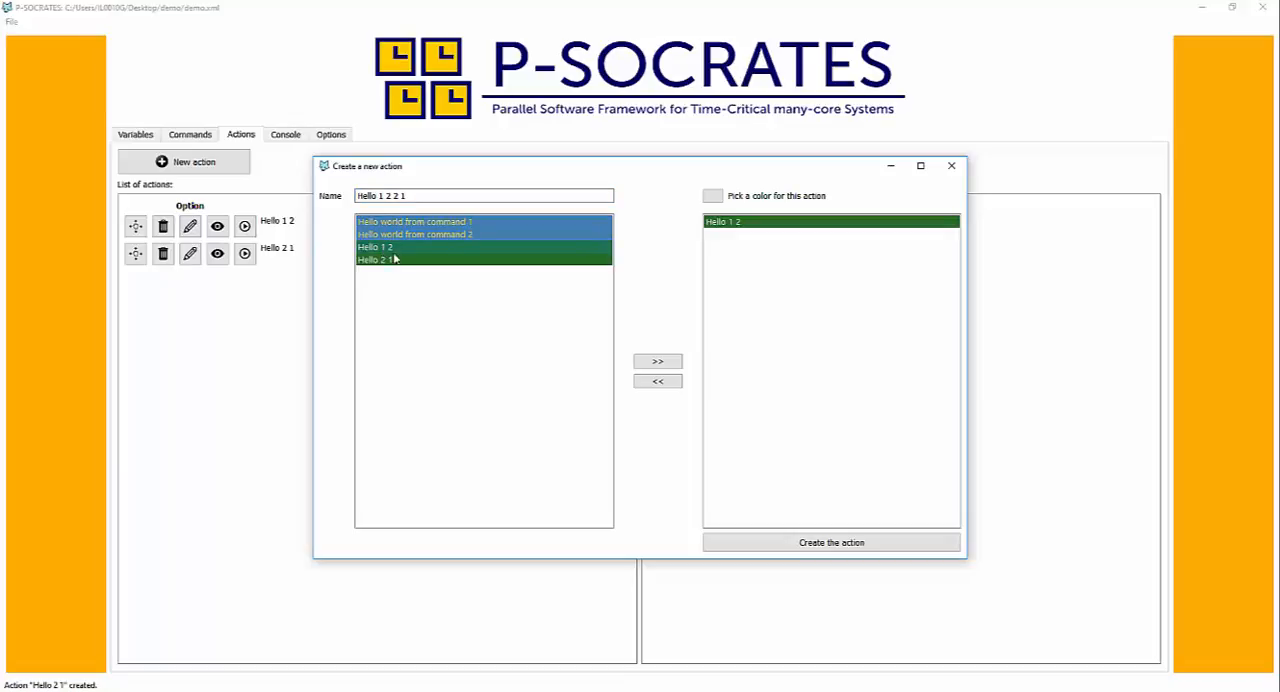
double_click(397, 262)
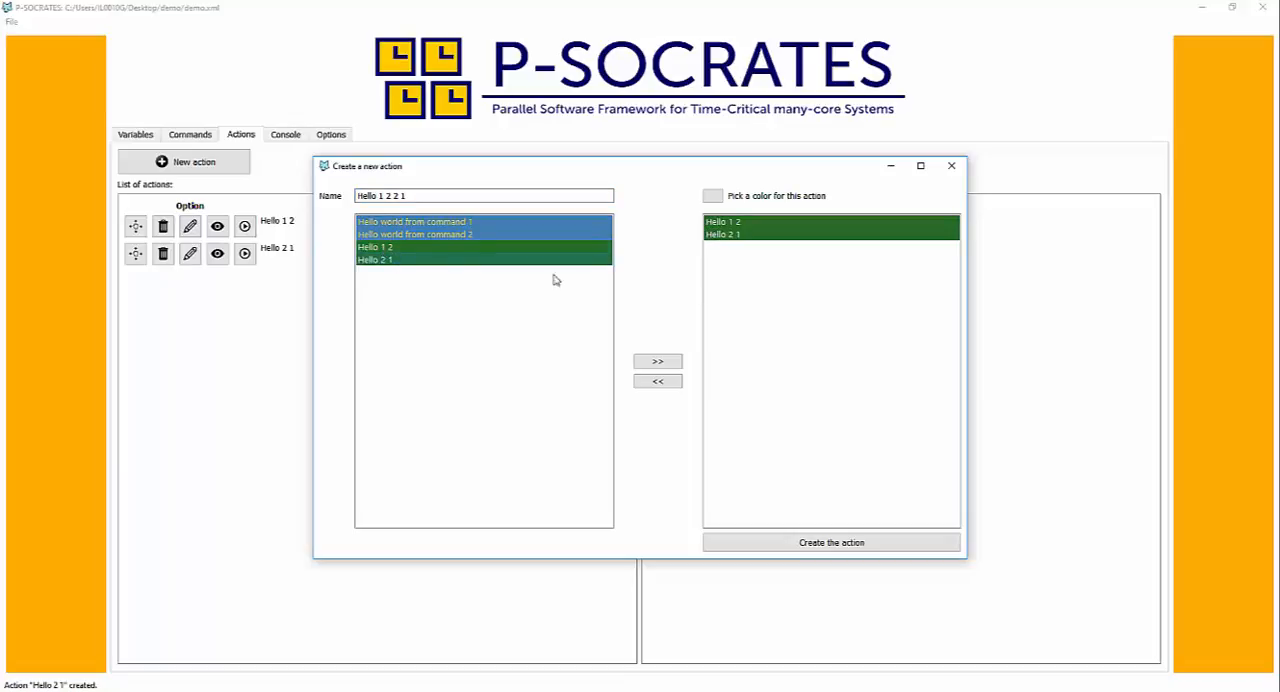
left_click(799, 545)
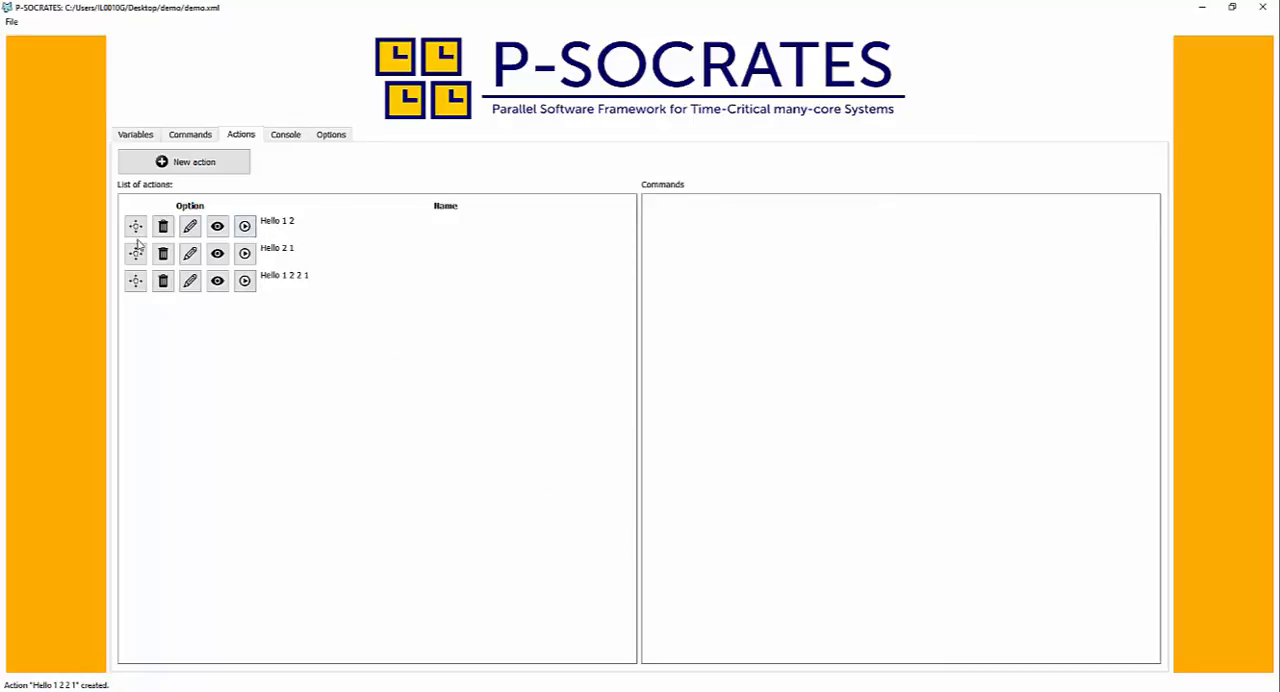
- Display the commands of the "Hello 1 2" action and inspect its edit dialog without changing anything
left_click(218, 229)
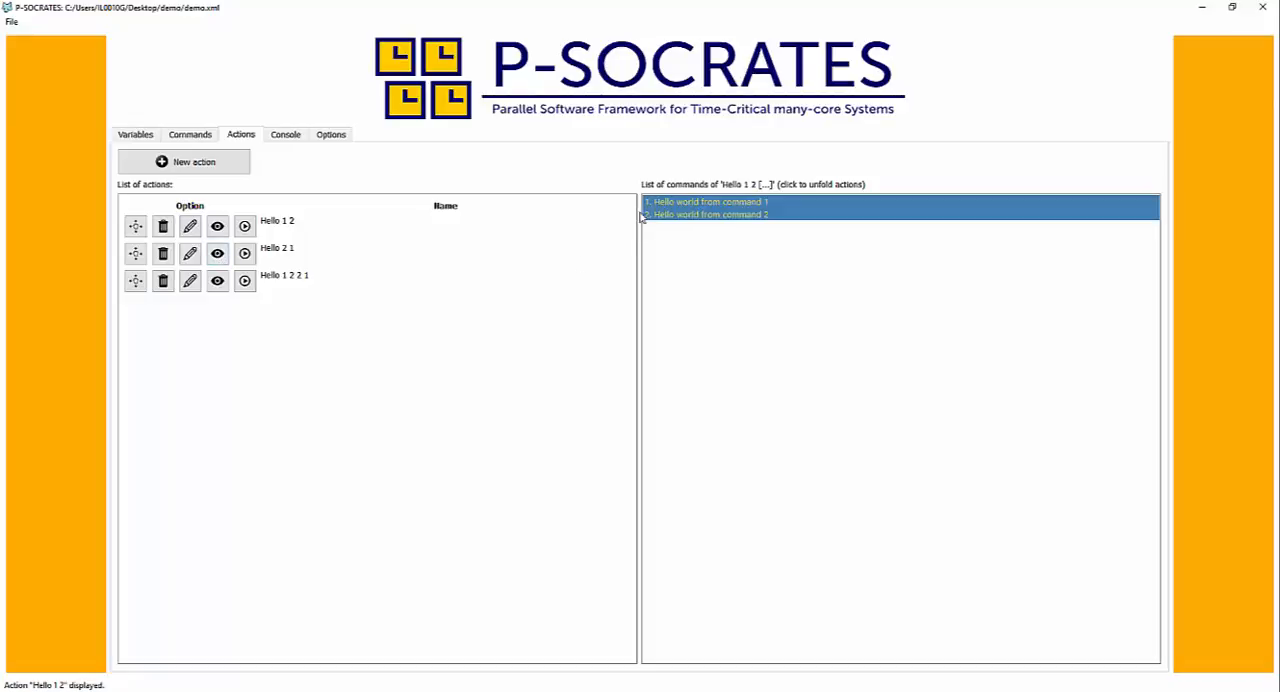
left_click(190, 227)
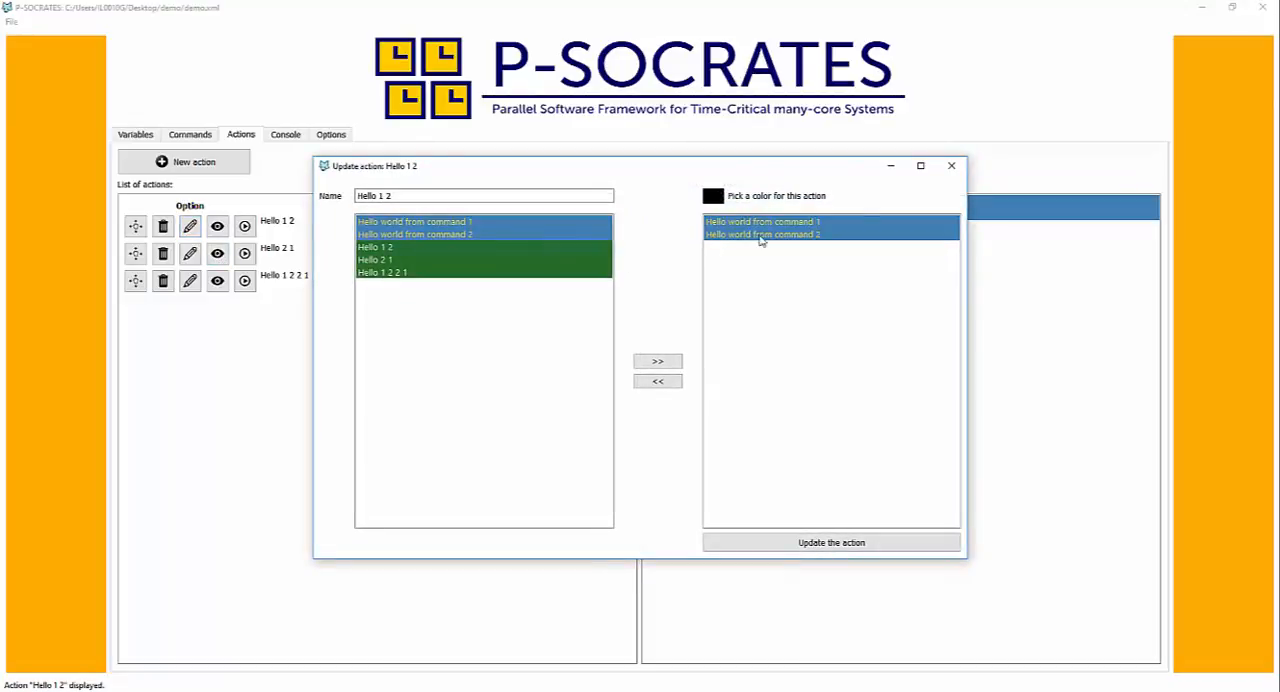
left_click(950, 167)
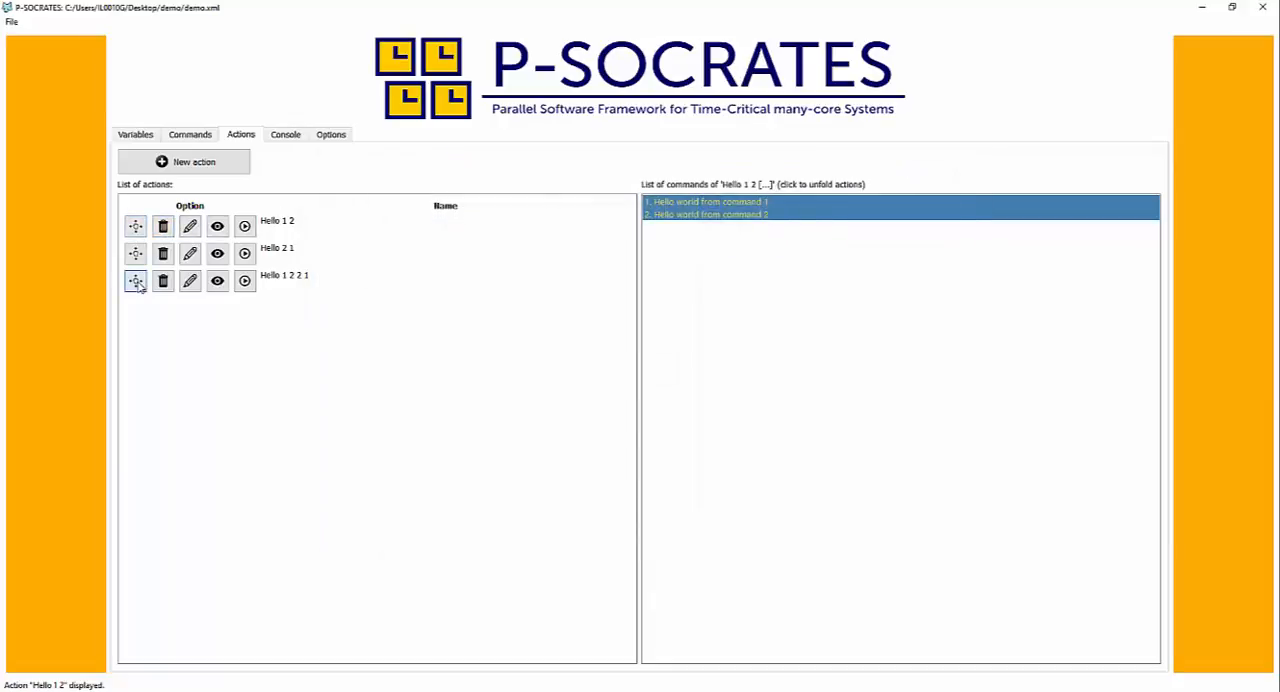
- Move the "Hello 1 2 2 1" action to the top of the action list and run the "Hello 1 2" action
left_click_drag(136, 282, 137, 230)
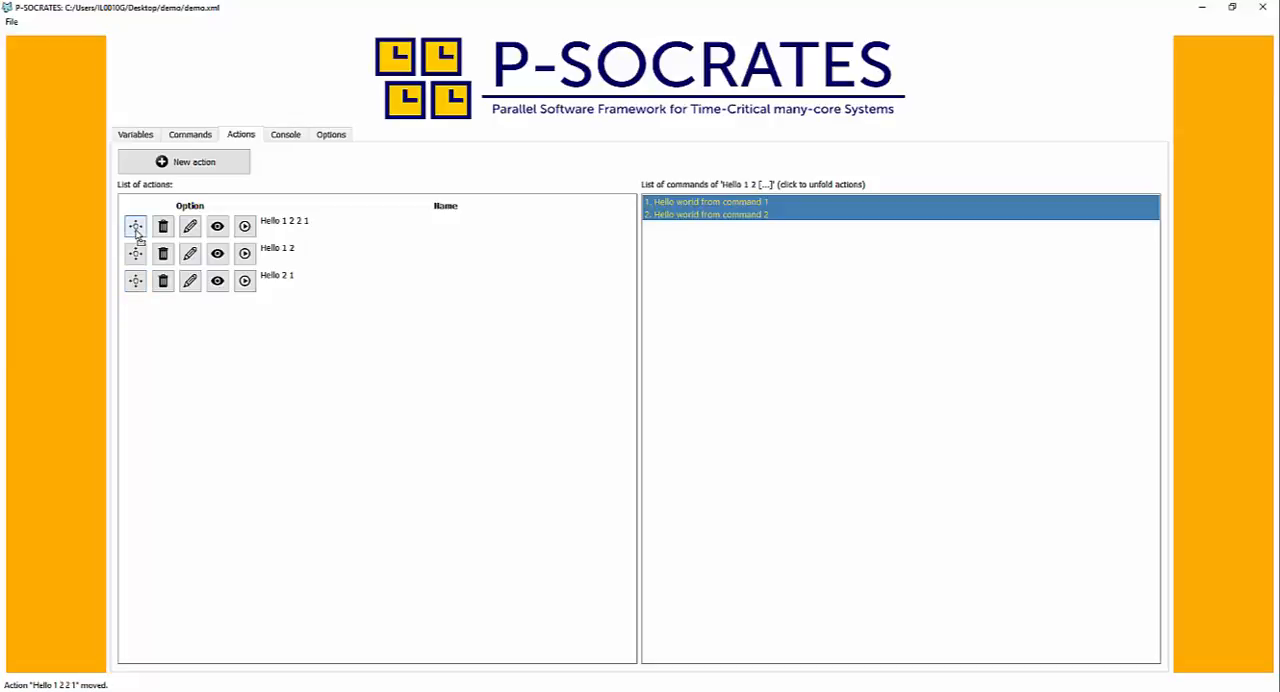
left_click(245, 254)
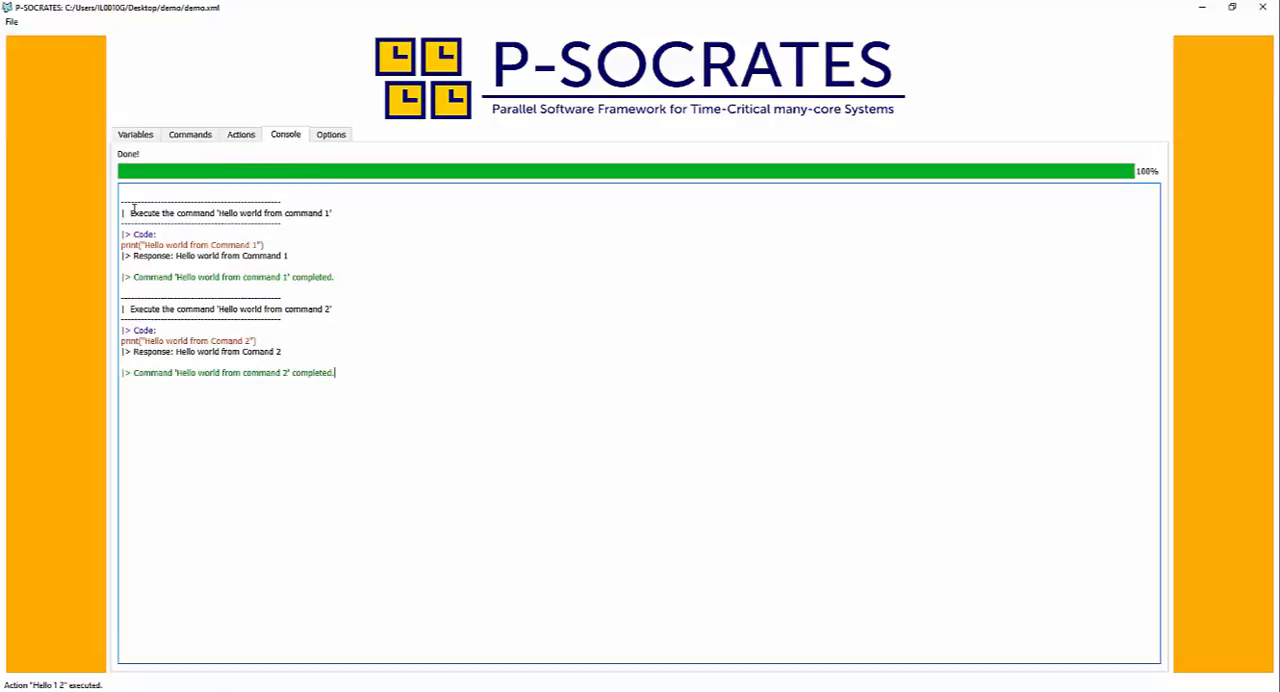
- Review the console output for "Hello world from command 1", covering its header, code, response and completion line
left_click_drag(130, 206, 380, 229)
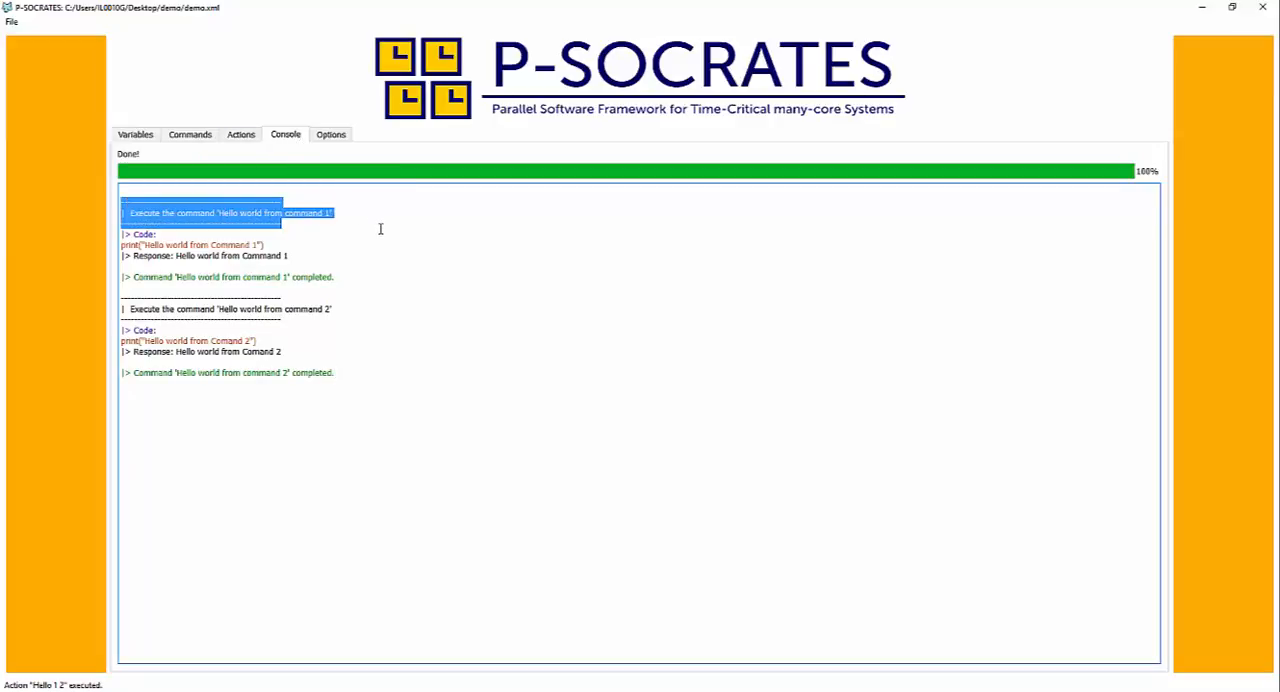
left_click_drag(286, 247, 163, 287)
left_click(302, 297)
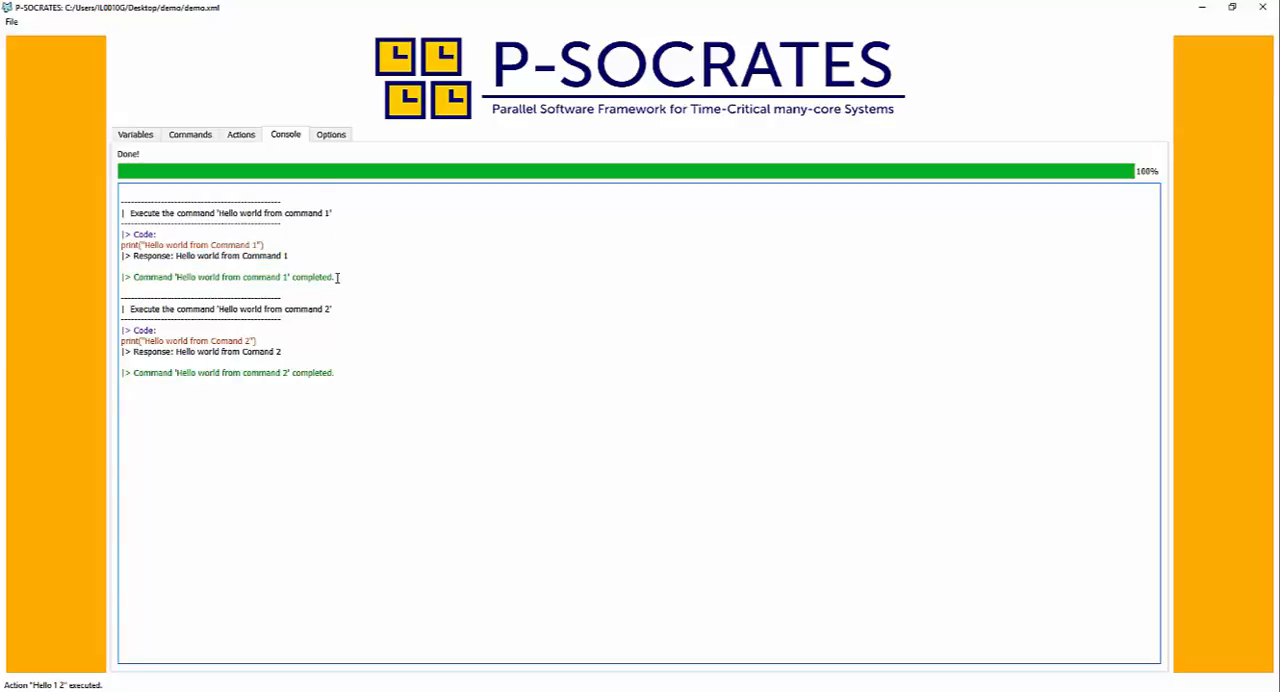
- Return to the action list and display the contents of the "Hello 1 2 2 1" action
left_click(244, 134)
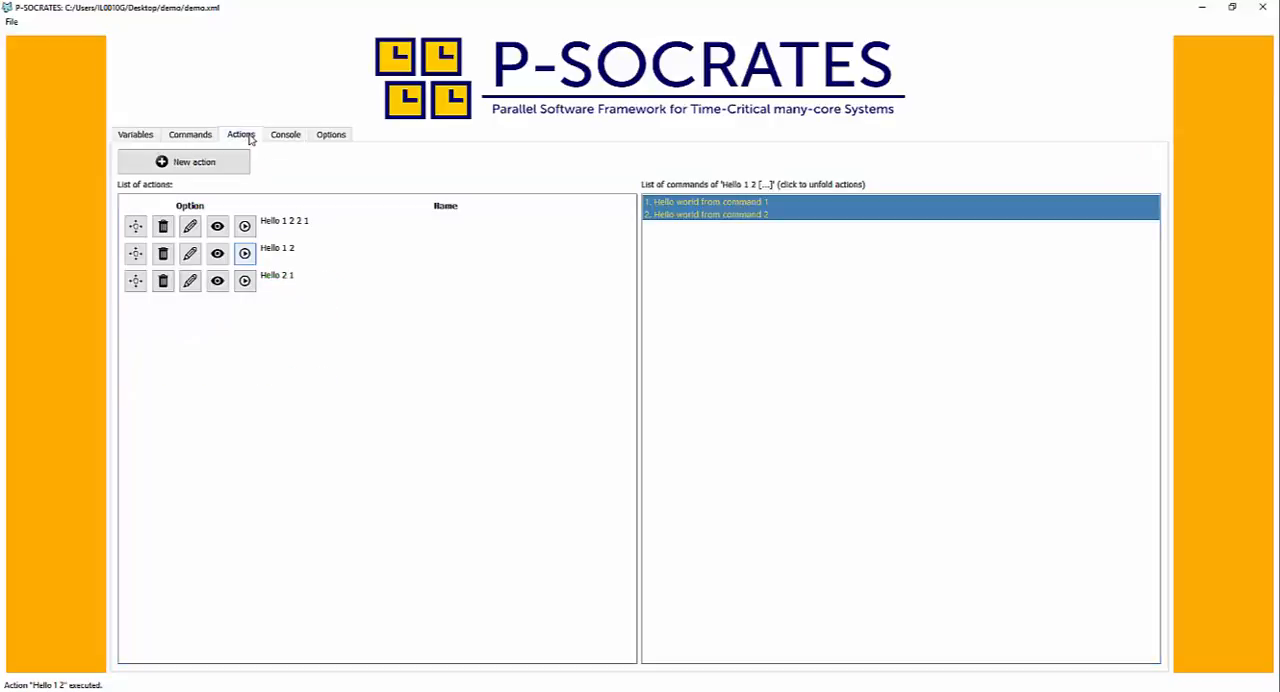
left_click(217, 227)
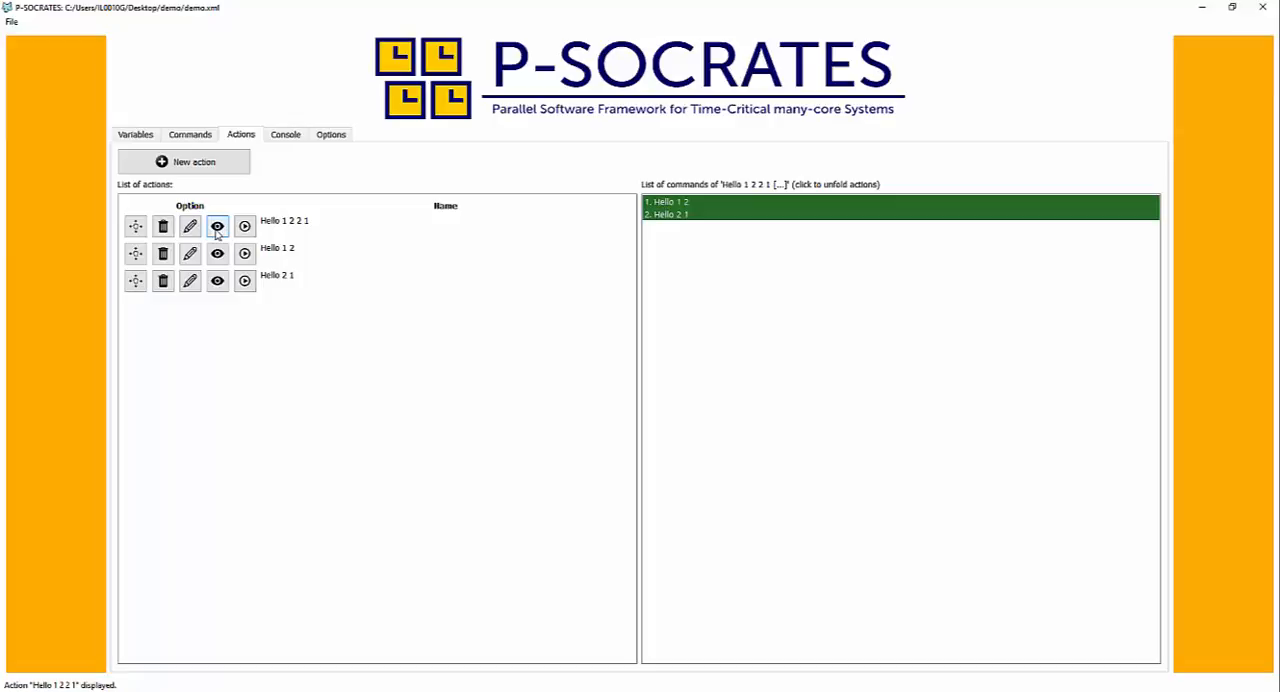
- Unfold the nested actions of "Hello 1 2 2 1" into their individual commands and run that action
left_click(758, 212)
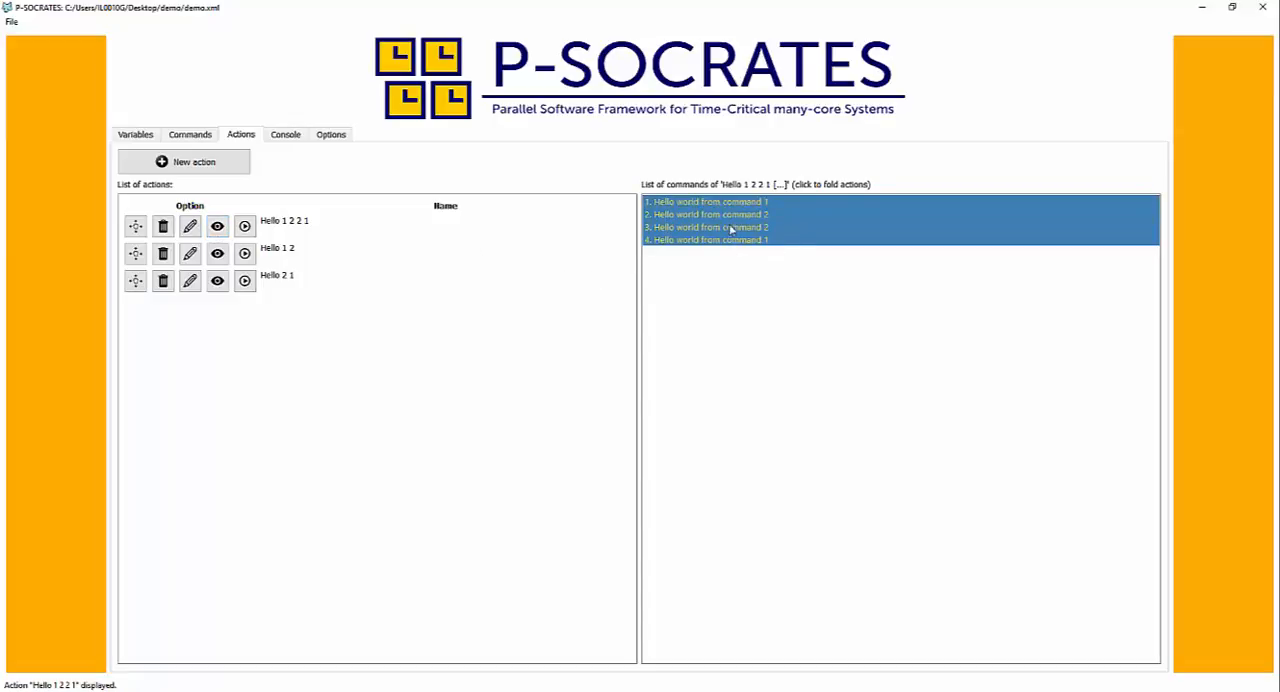
left_click(245, 228)
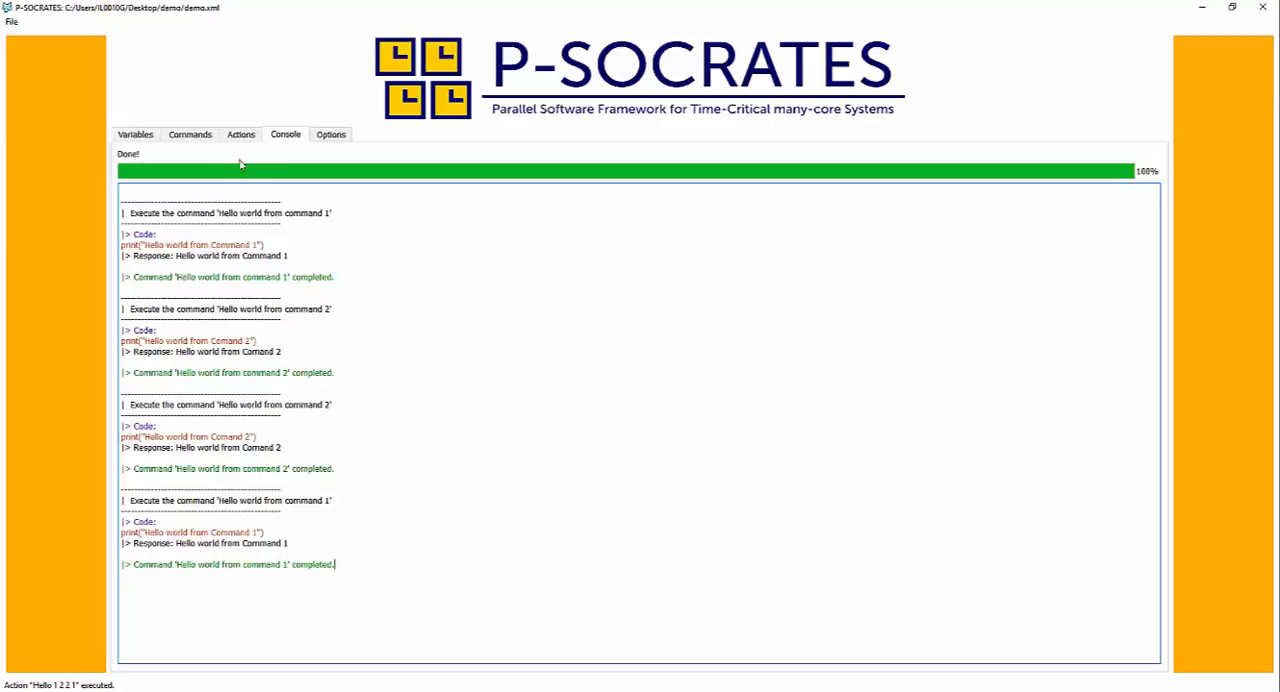
- Create a String variable named "who" with a person's first name as its value
left_click(192, 136)
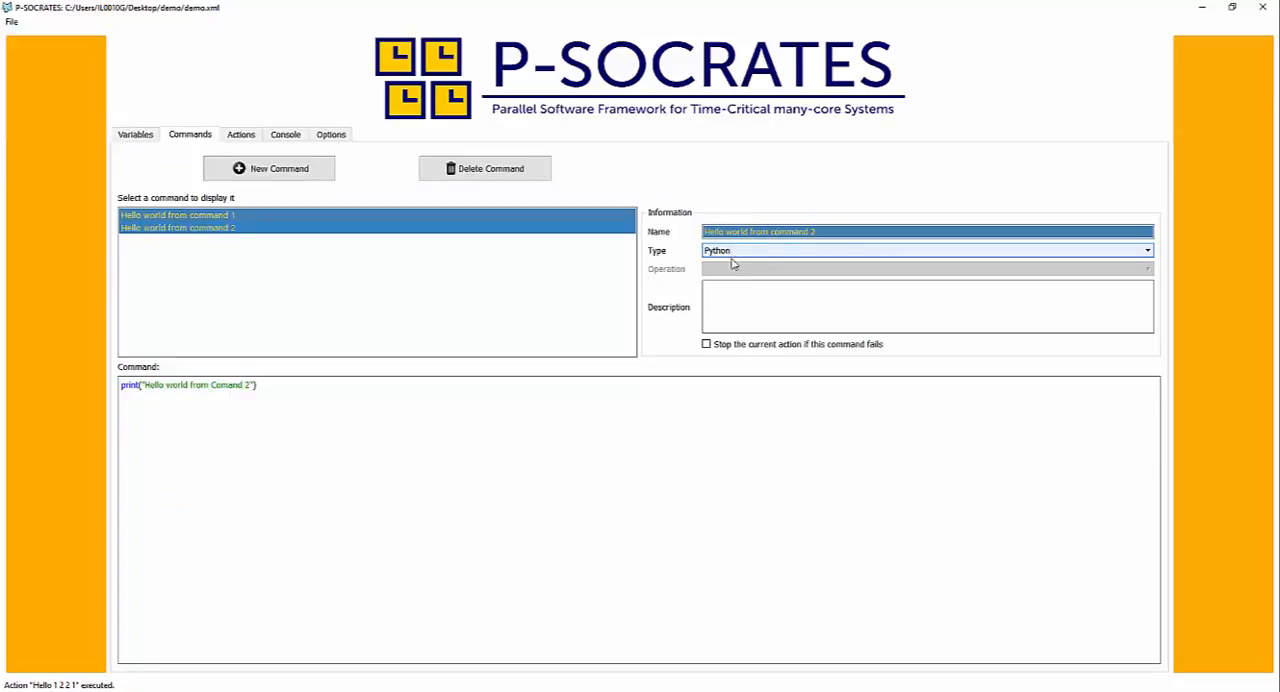
left_click(242, 136)
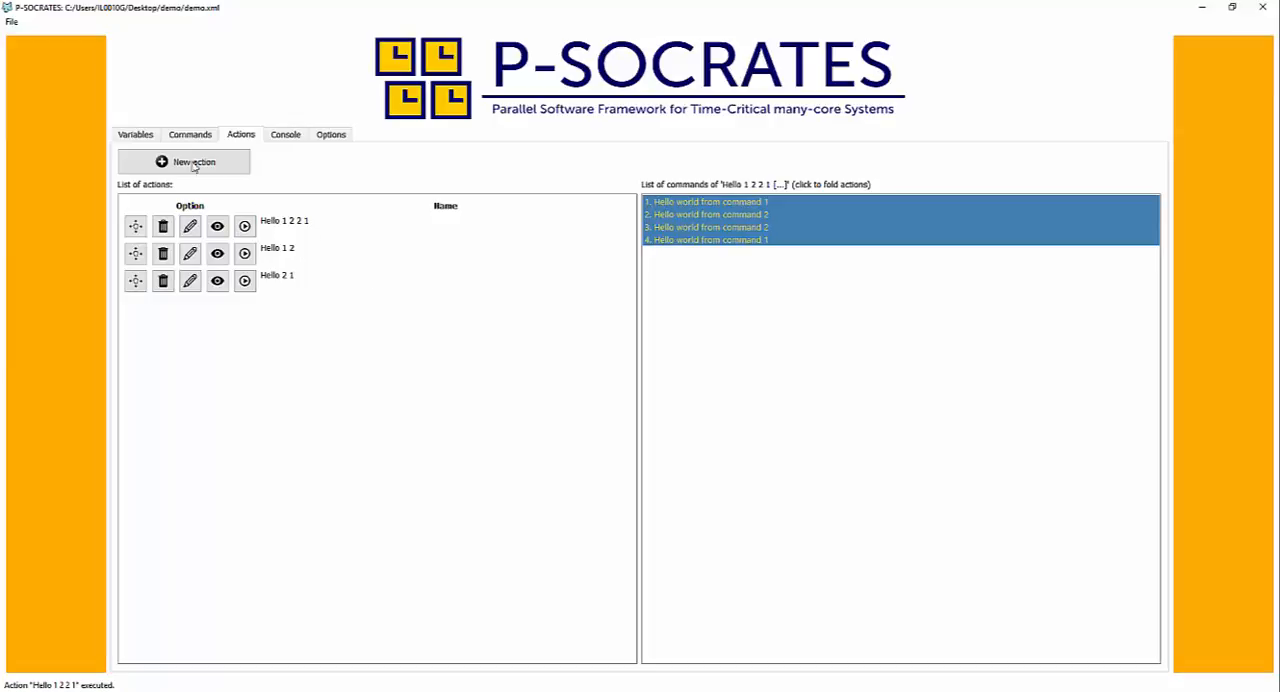
left_click(133, 137)
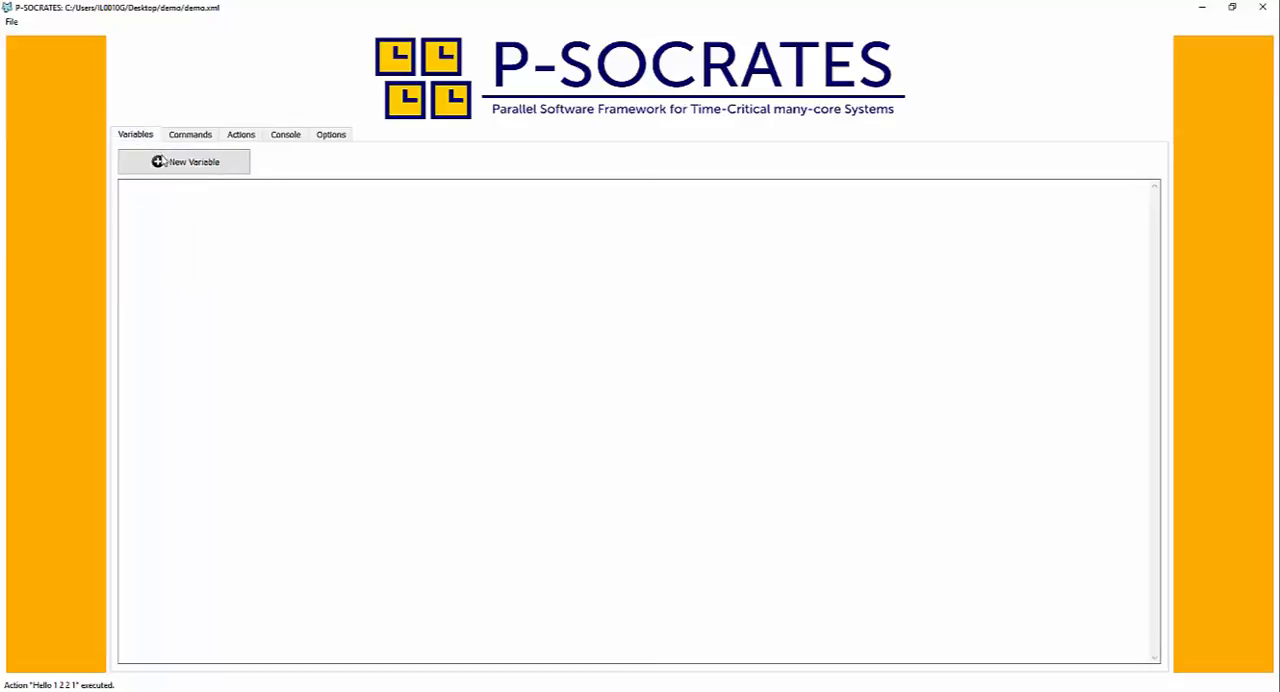
left_click(195, 172)
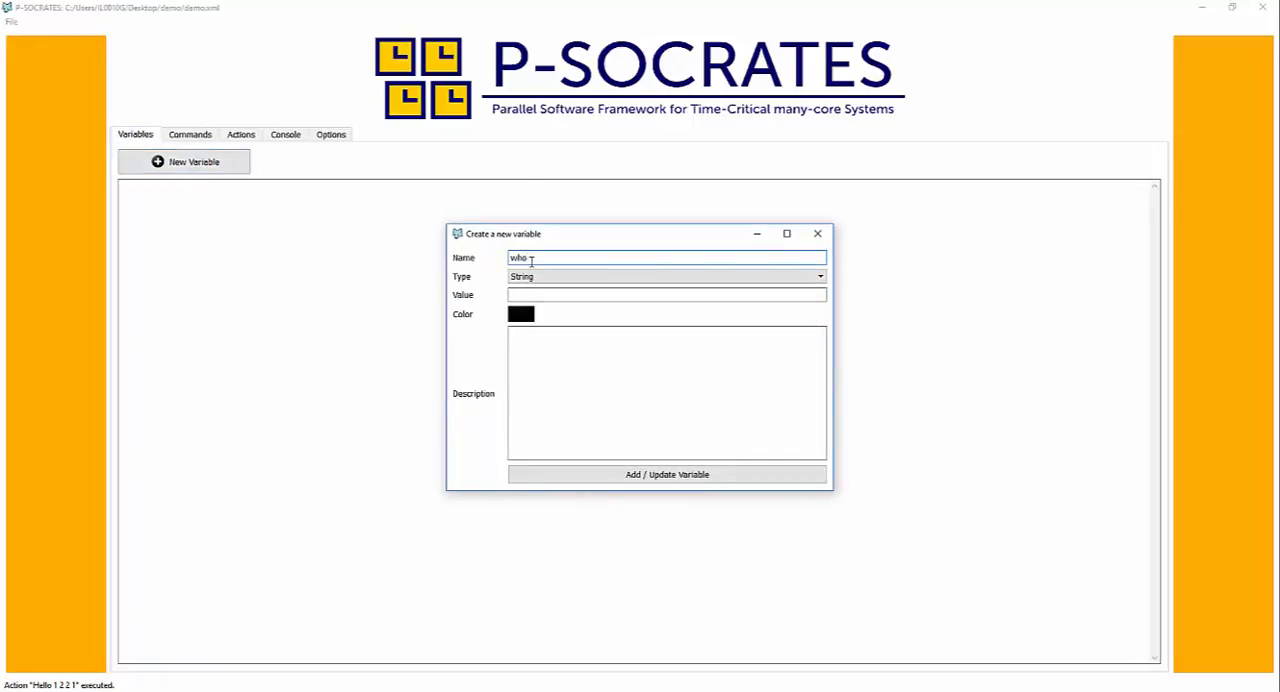
left_click(543, 294)
type("V")
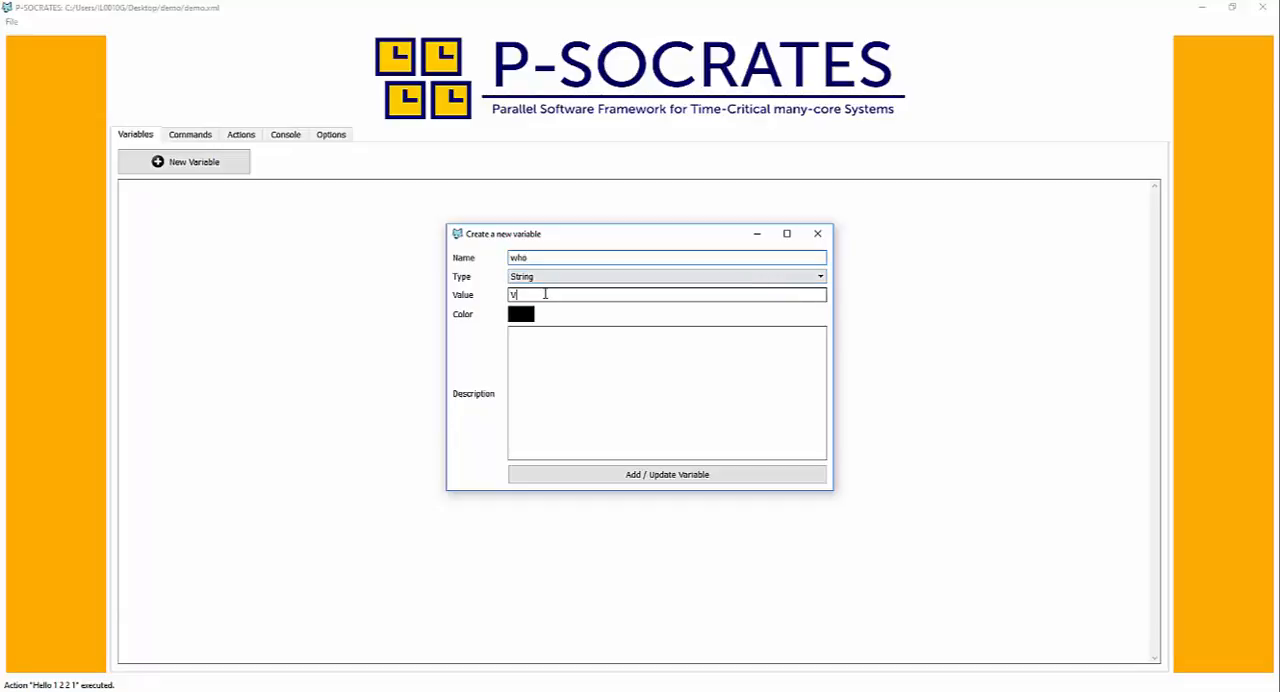
type("incent")
left_click(585, 478)
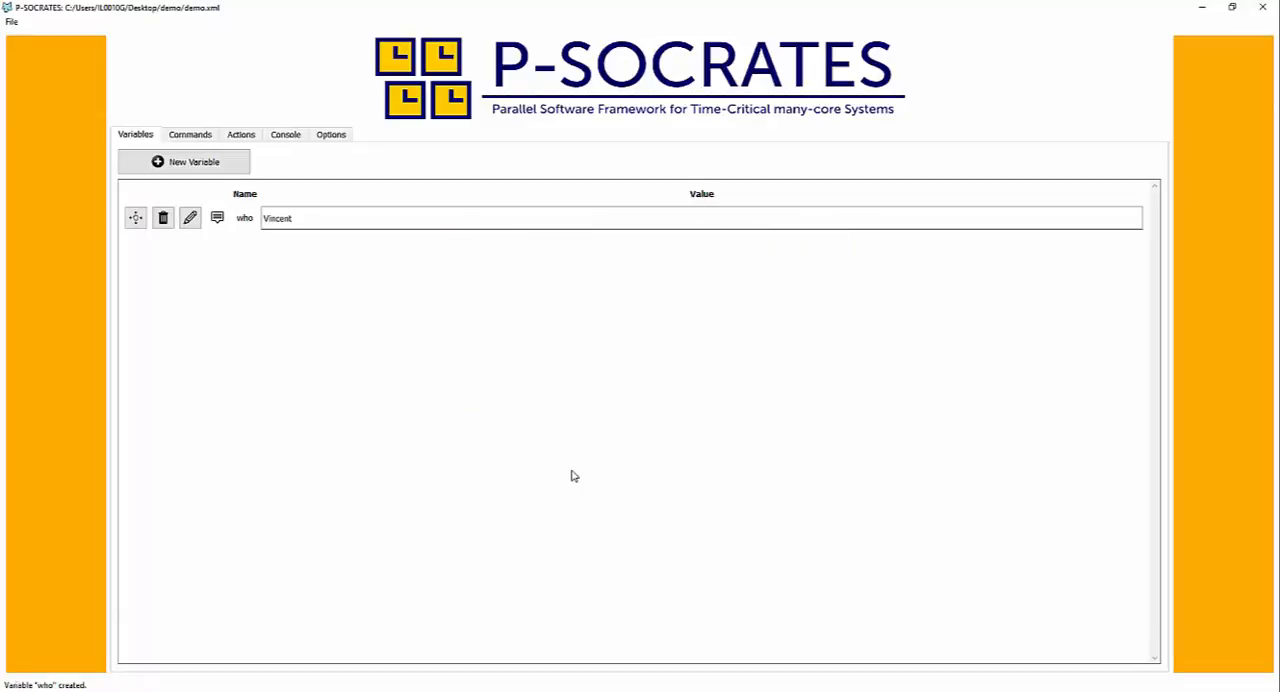
- Replace "world" with the variable reference @{who} in the code of "Hello world from command 2" and redisplay the command
left_click(190, 134)
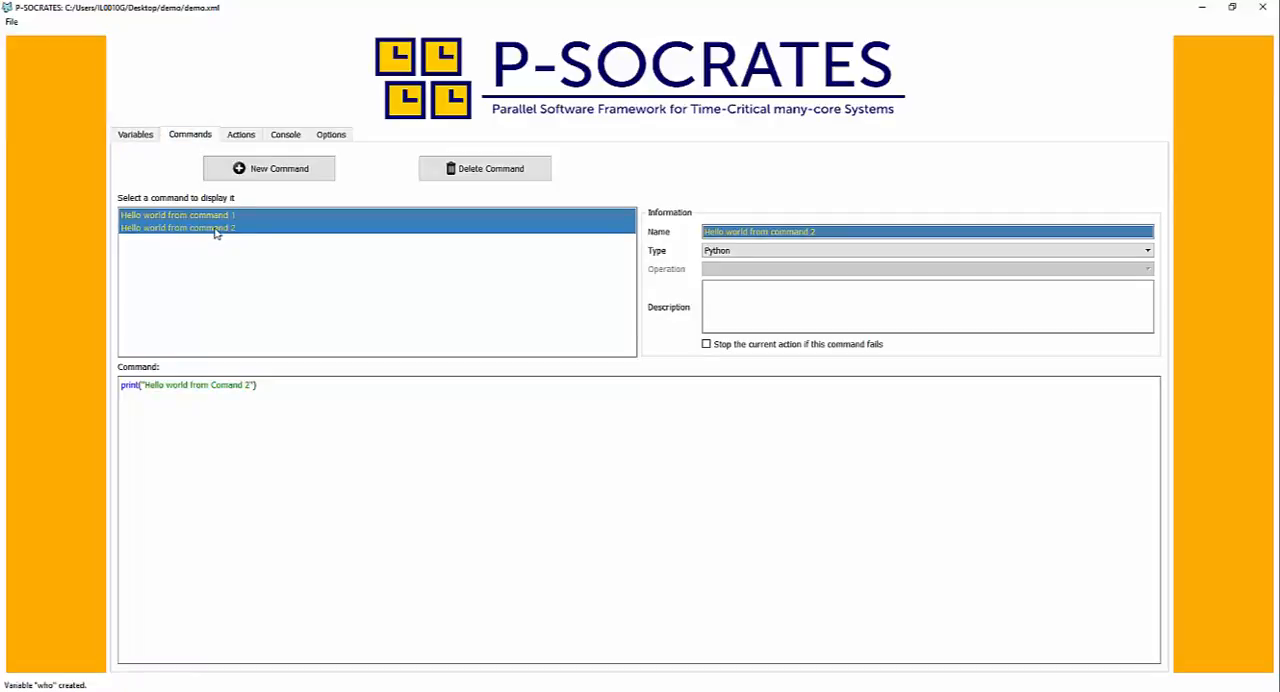
double_click(174, 386)
type("@()")
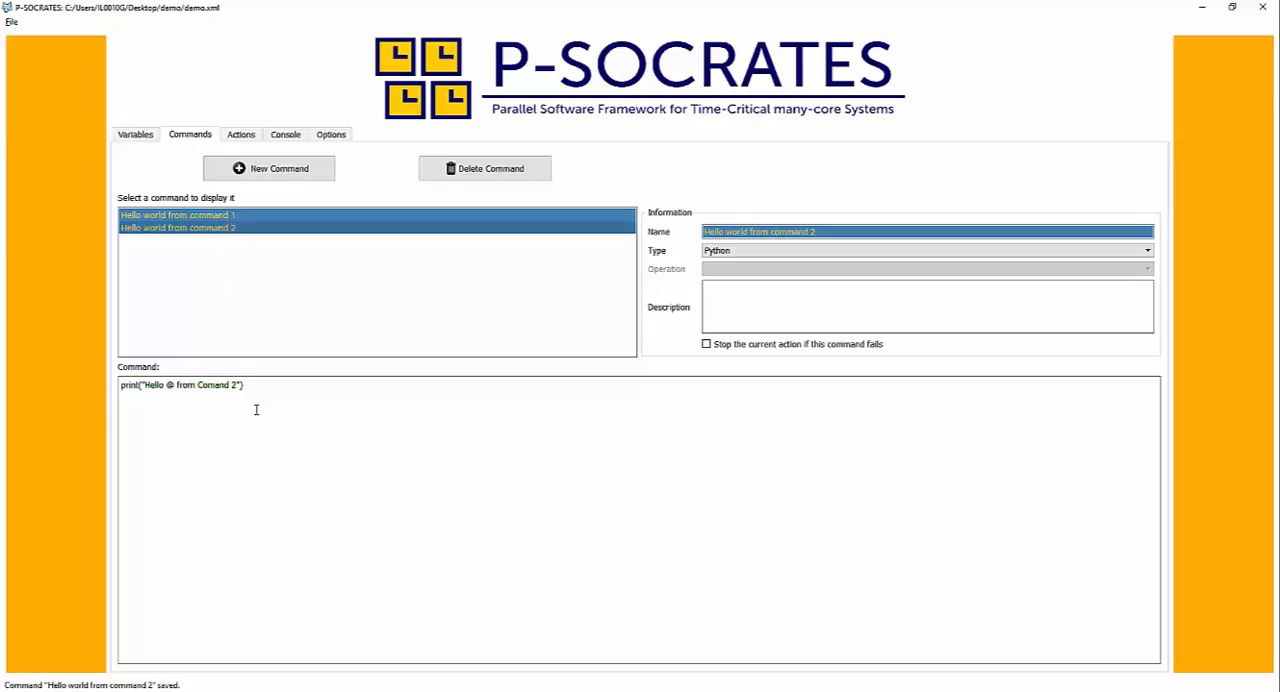
type("who")
left_click(209, 229)
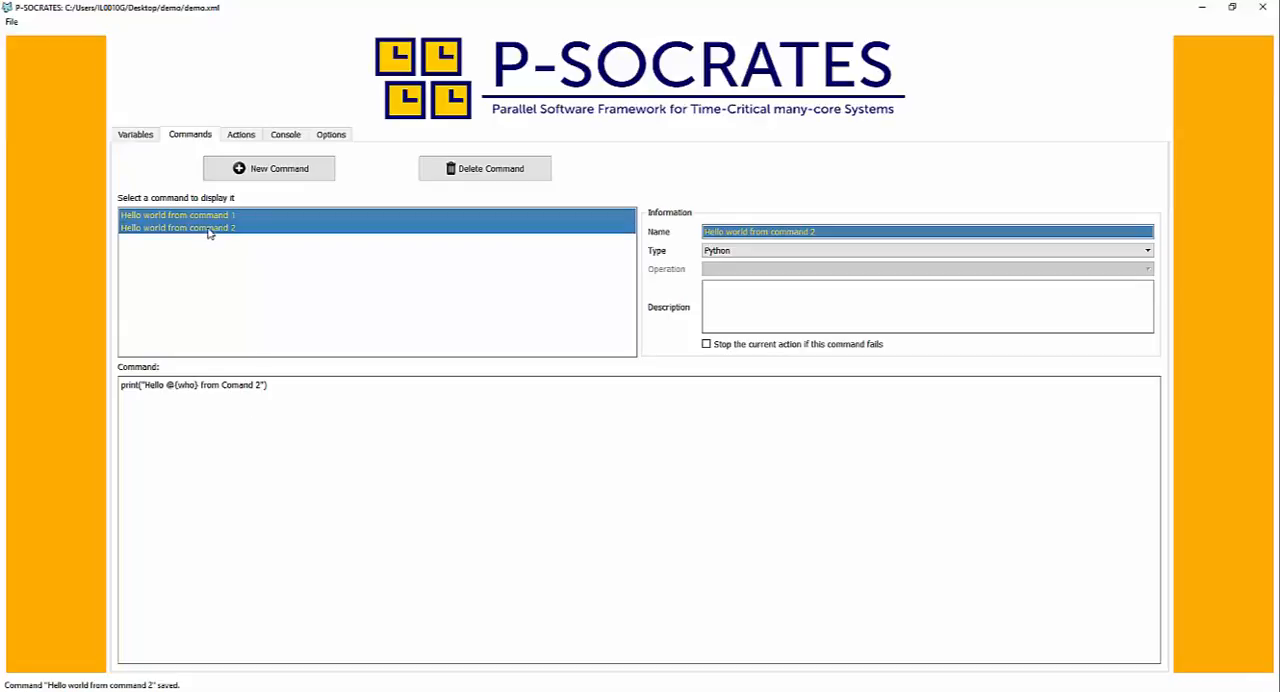
left_click(209, 230)
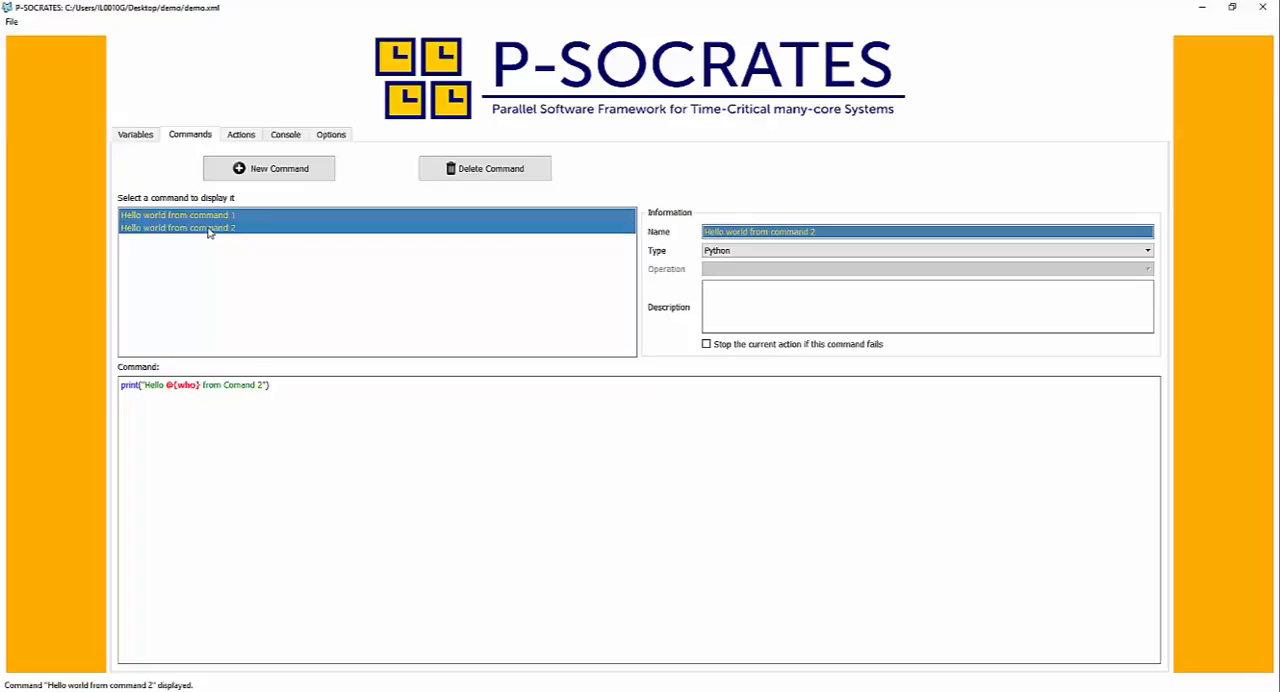
- Replace the 1 with @{who} in the print text of "Hello world from command 1" and redisplay the command
left_click(214, 217)
left_click(221, 229)
left_click(222, 217)
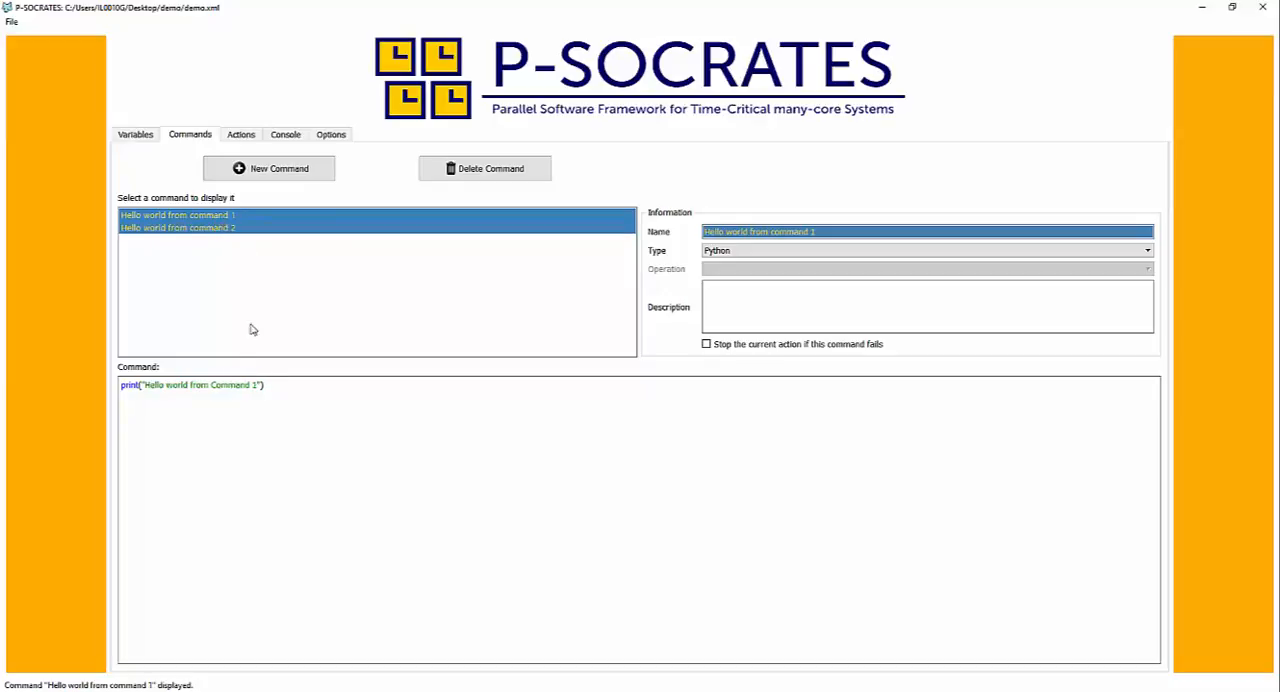
left_click(258, 385)
key("BackSpace")
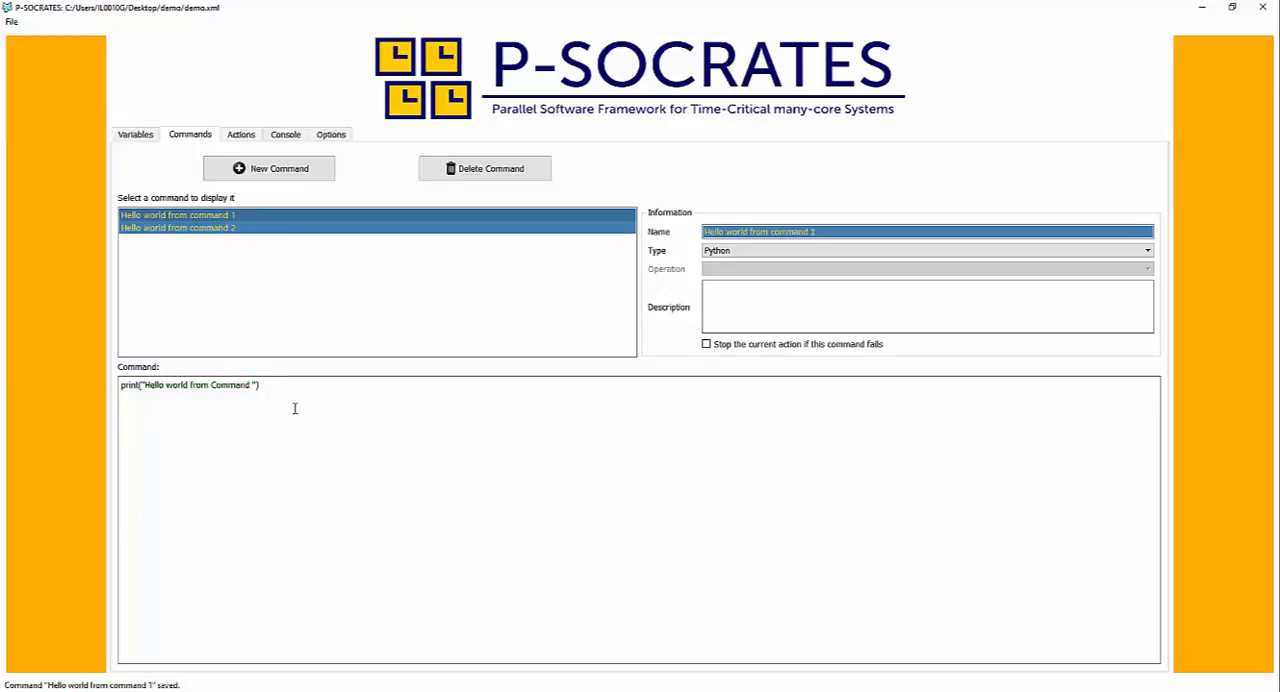
type("@(who")
double_click(271, 385)
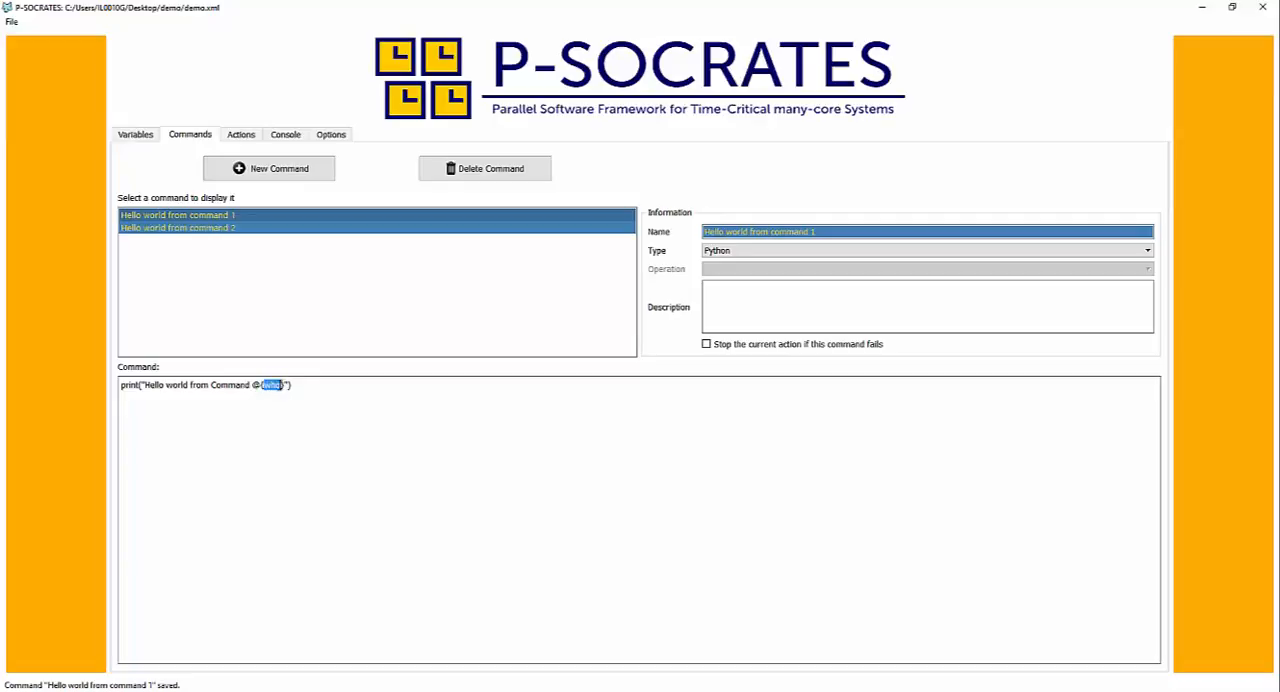
left_click(215, 229)
left_click(221, 218)
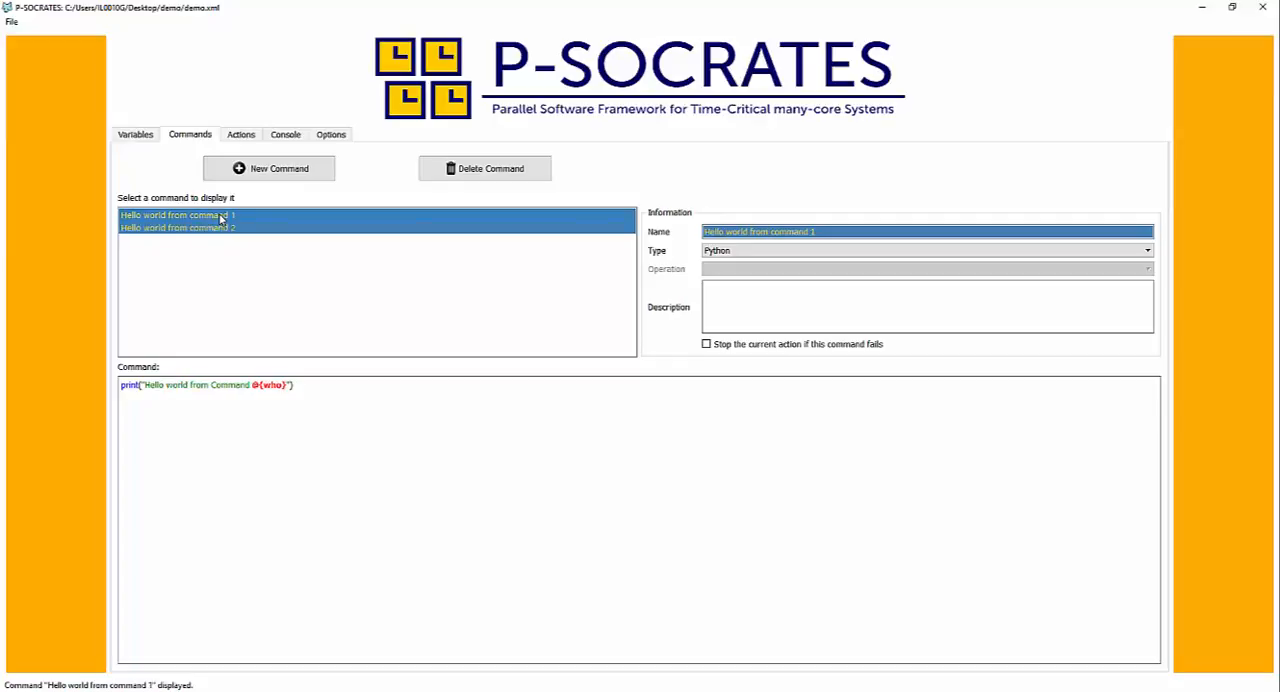
- Run the "Hello 1 2" action and review the printed code of both commands in the console
left_click(238, 137)
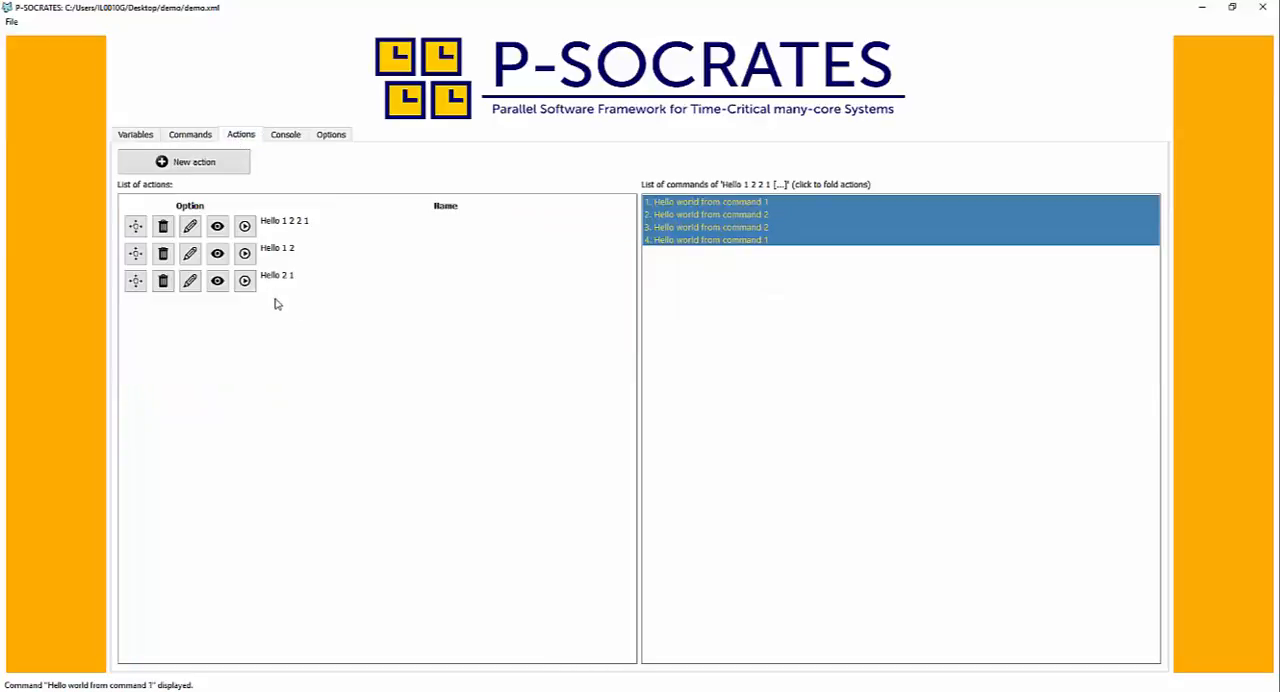
left_click(245, 253)
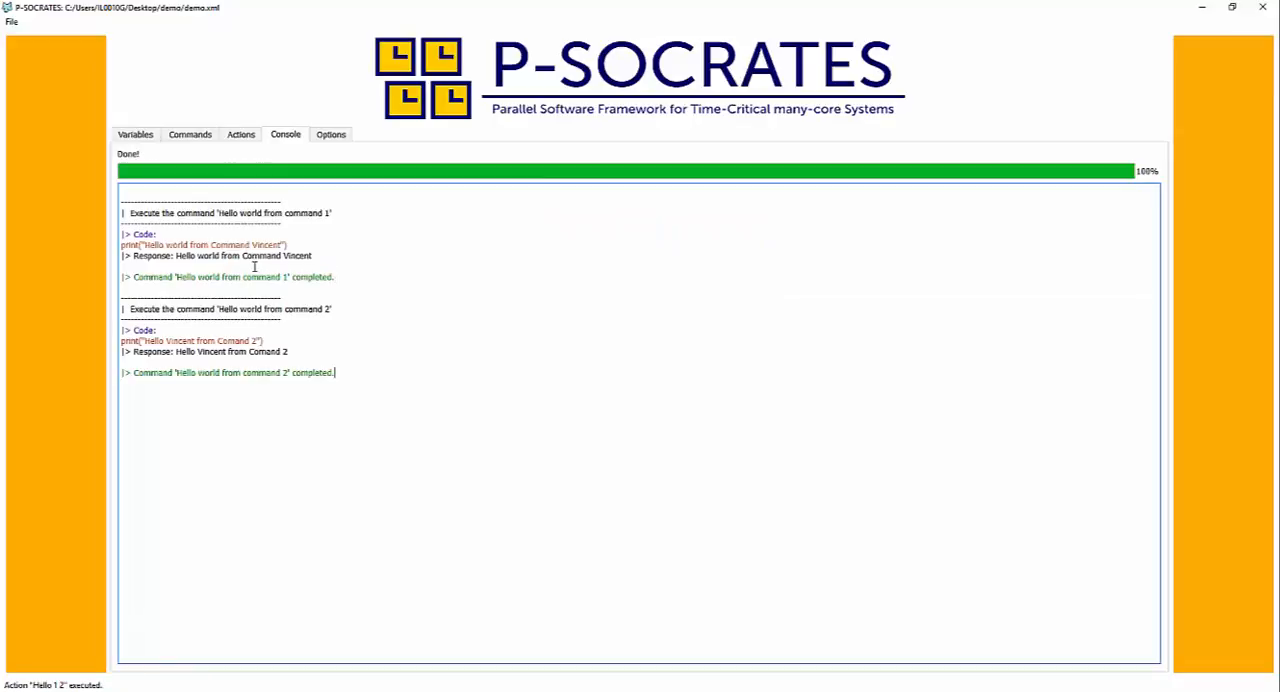
left_click_drag(151, 248, 278, 247)
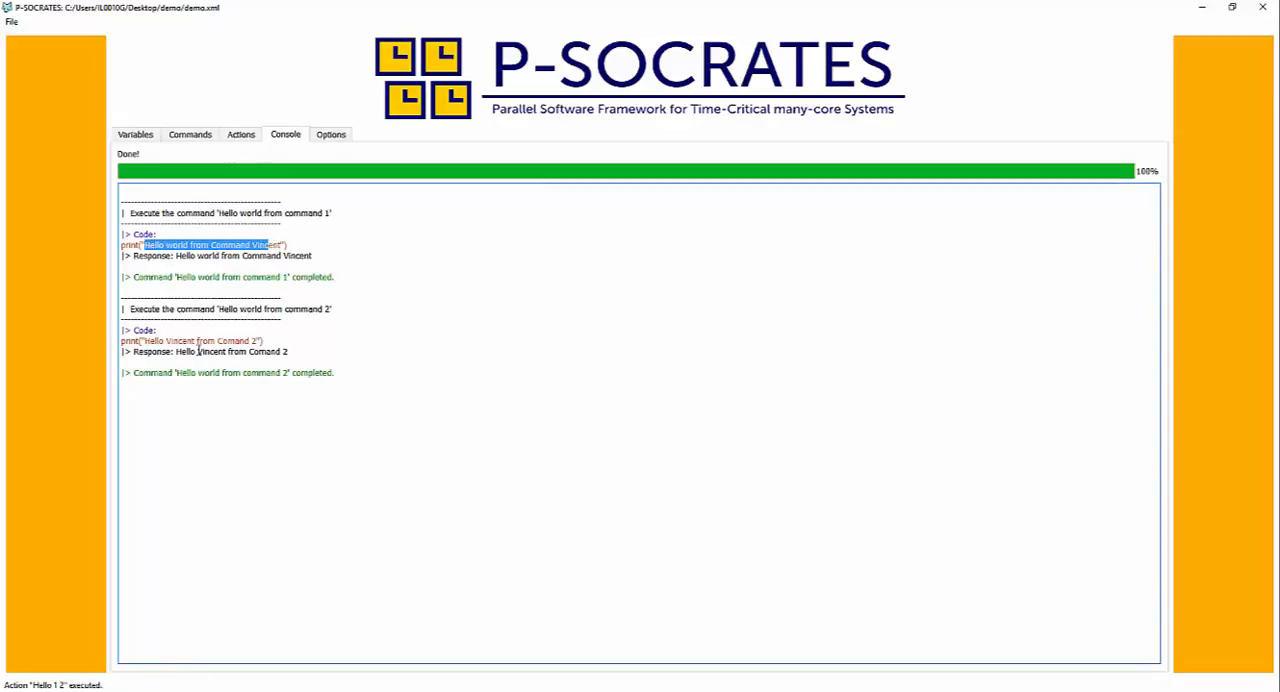
left_click_drag(145, 341, 240, 345)
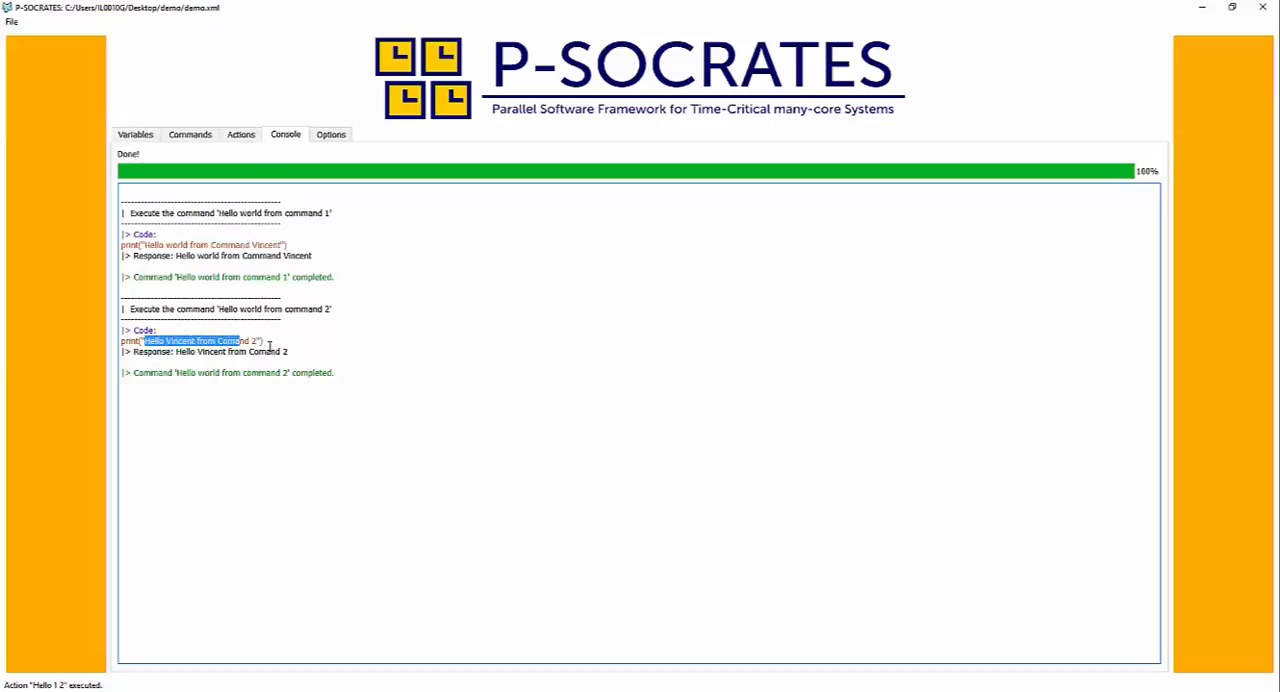
- Examine the command types available for "Hello world from command 1" without changing its type
left_click(239, 134)
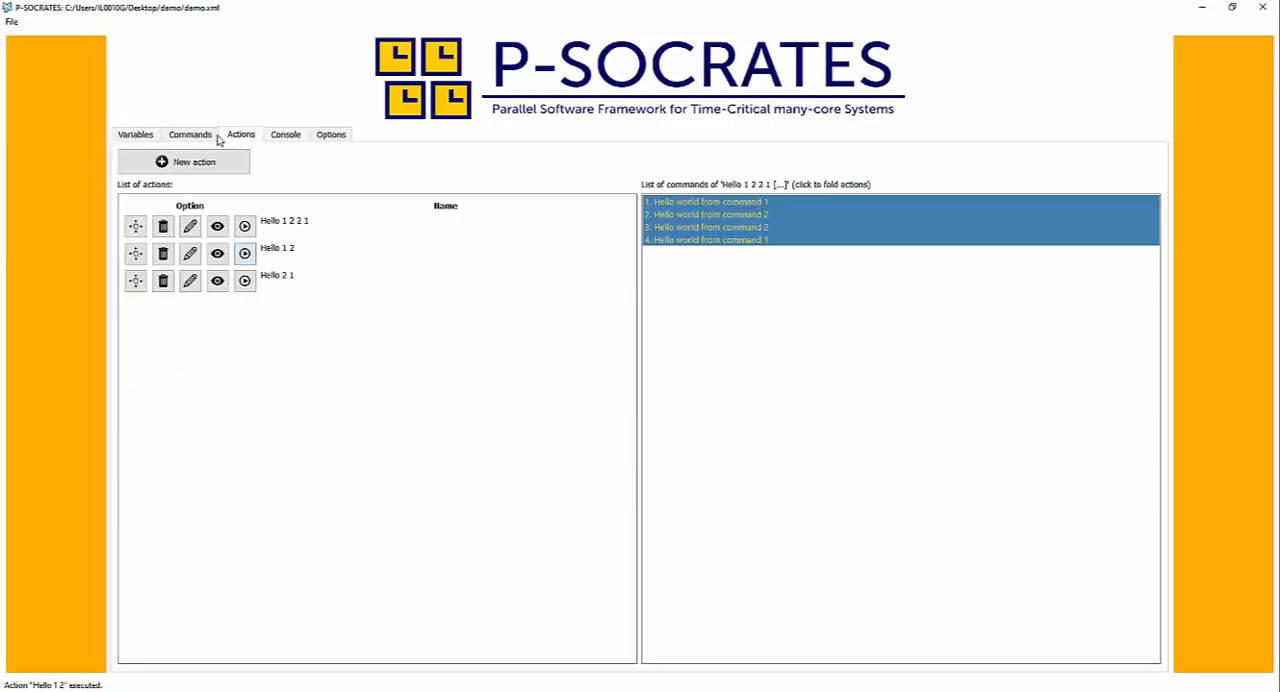
left_click(207, 138)
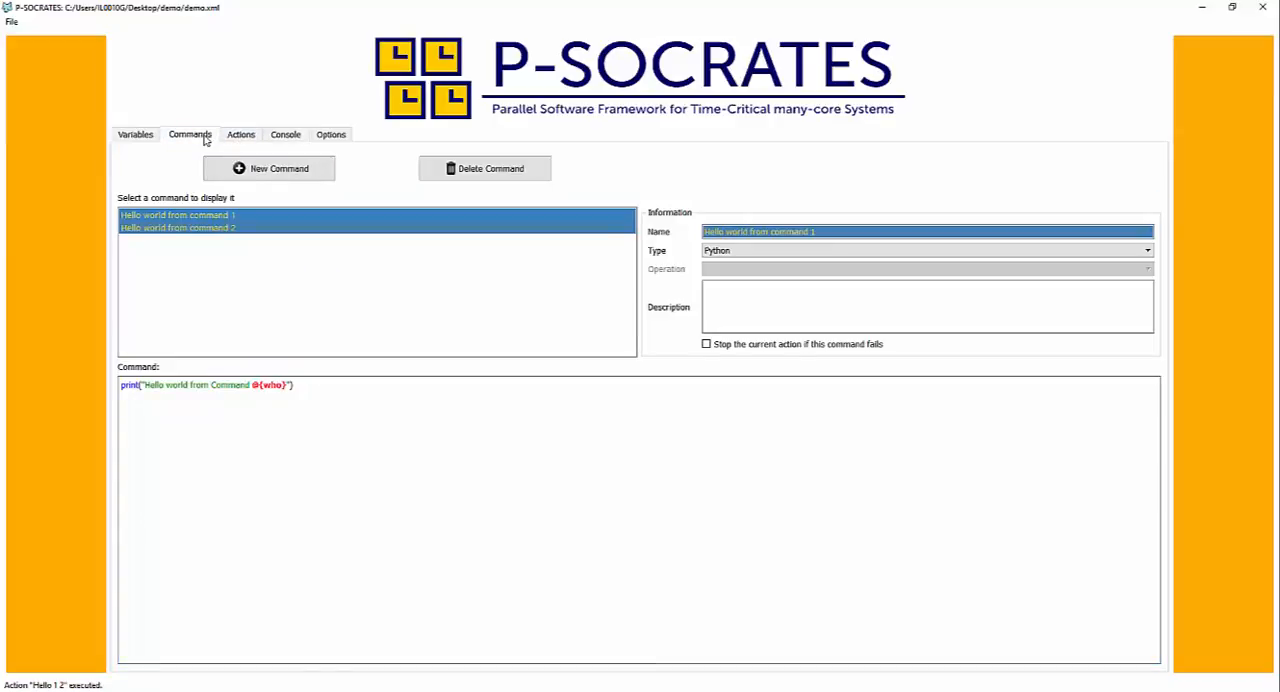
left_click(293, 385)
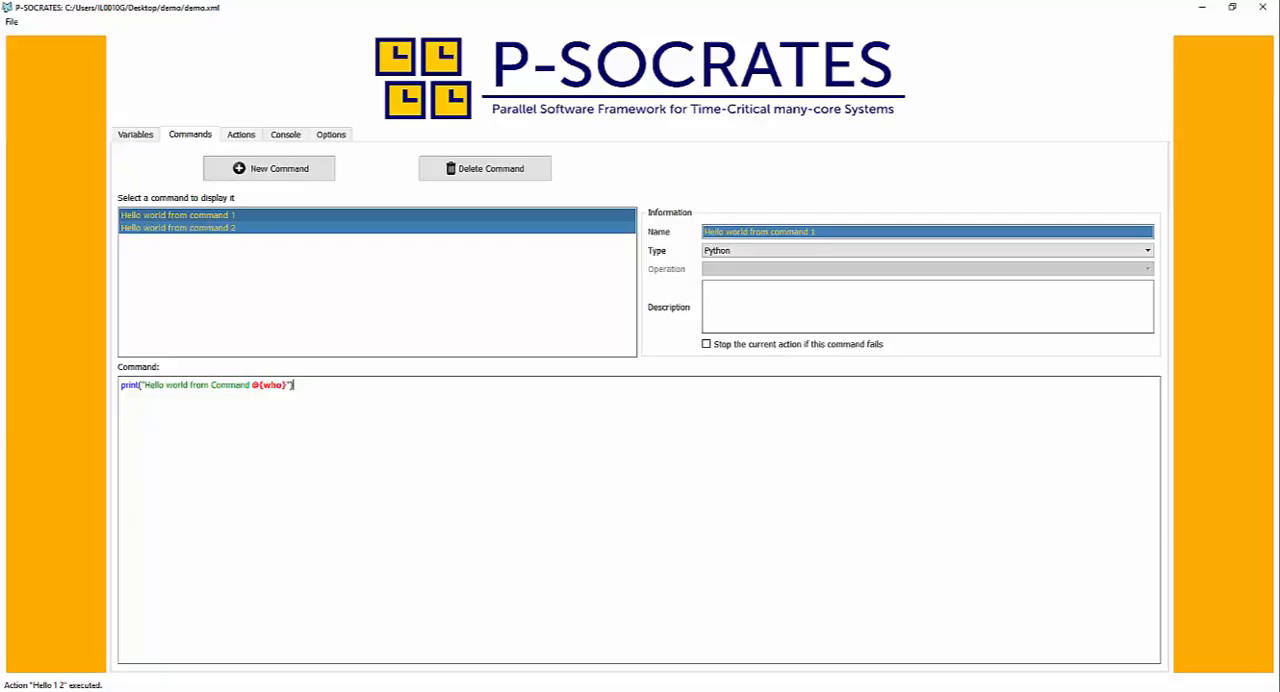
left_click(720, 254)
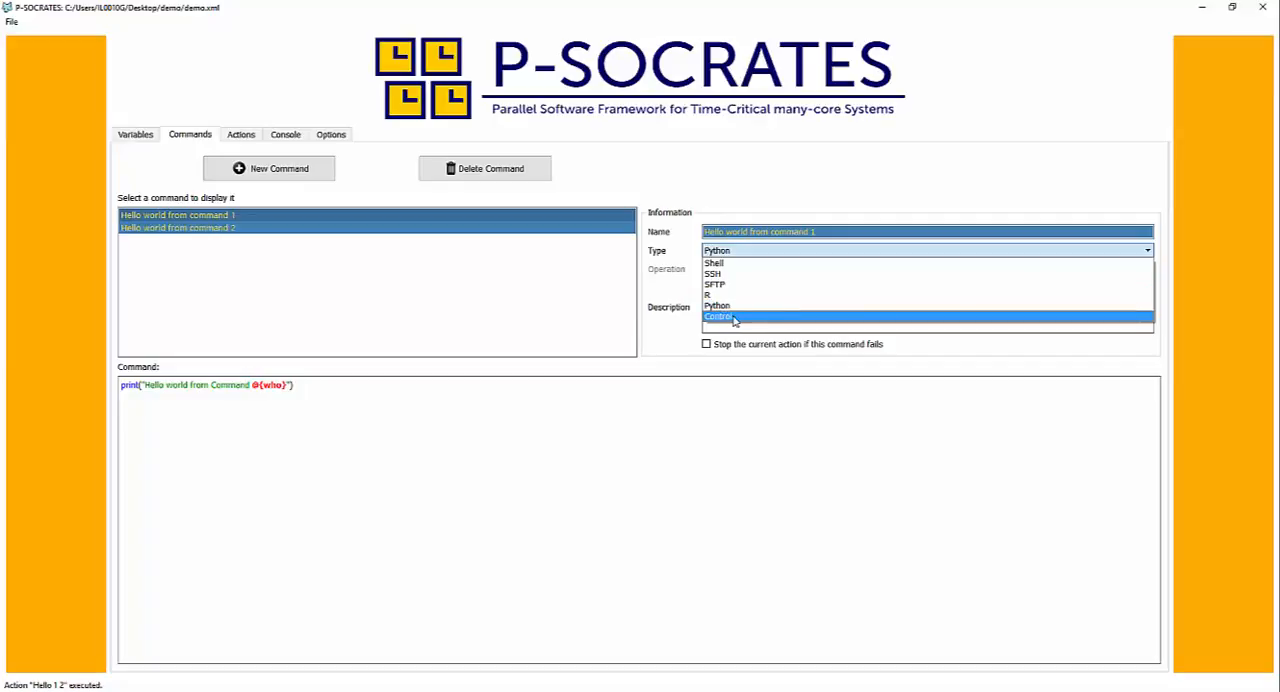
left_click(137, 137)
left_click(175, 138)
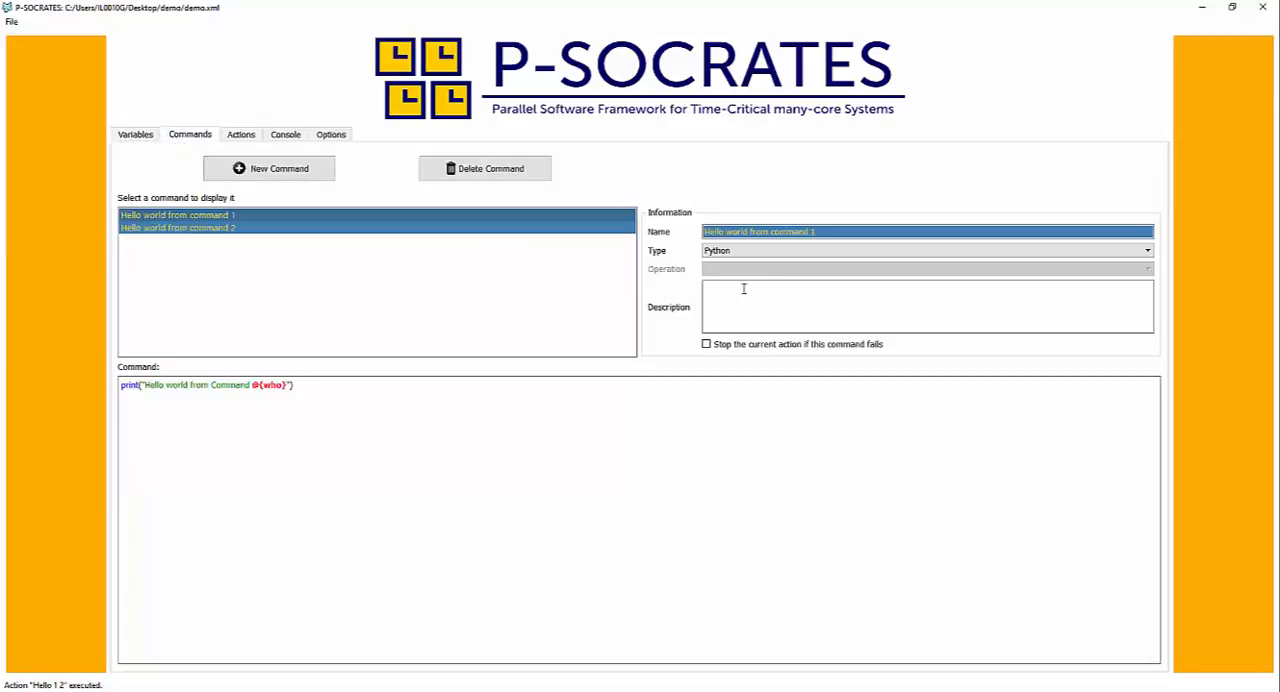
left_click(734, 252)
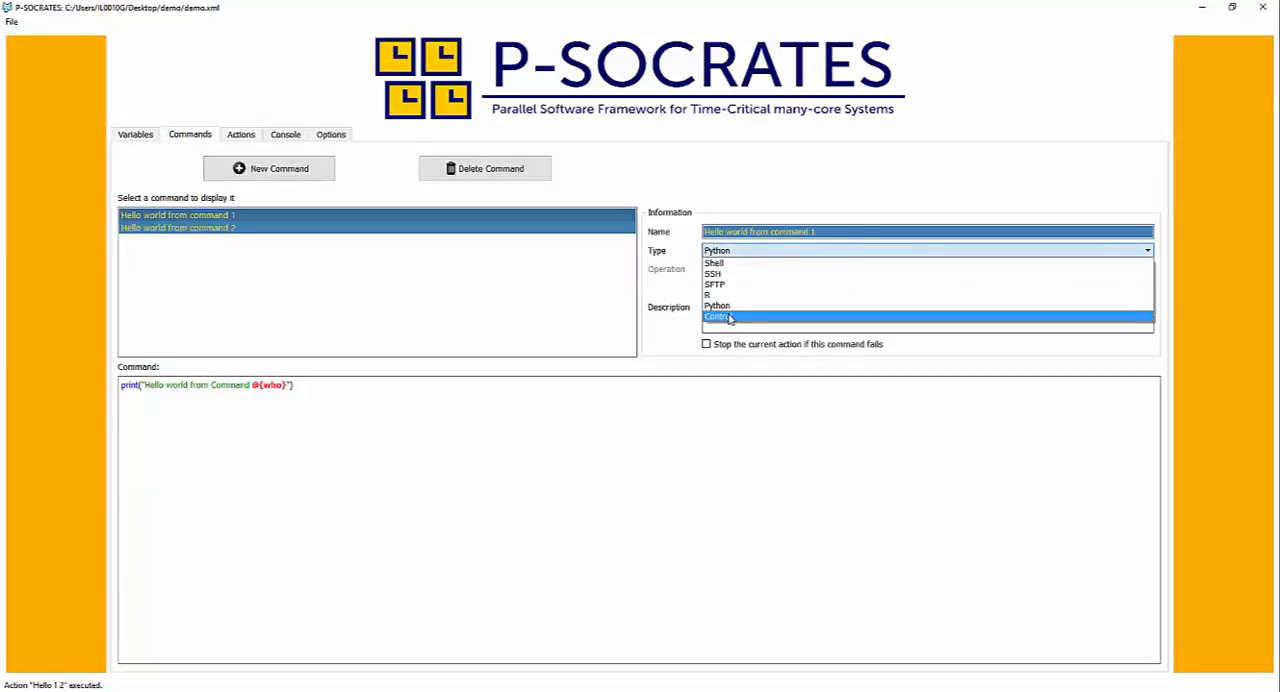
- Create a String variable named "counter" with an empty value
left_click(133, 139)
left_click(190, 168)
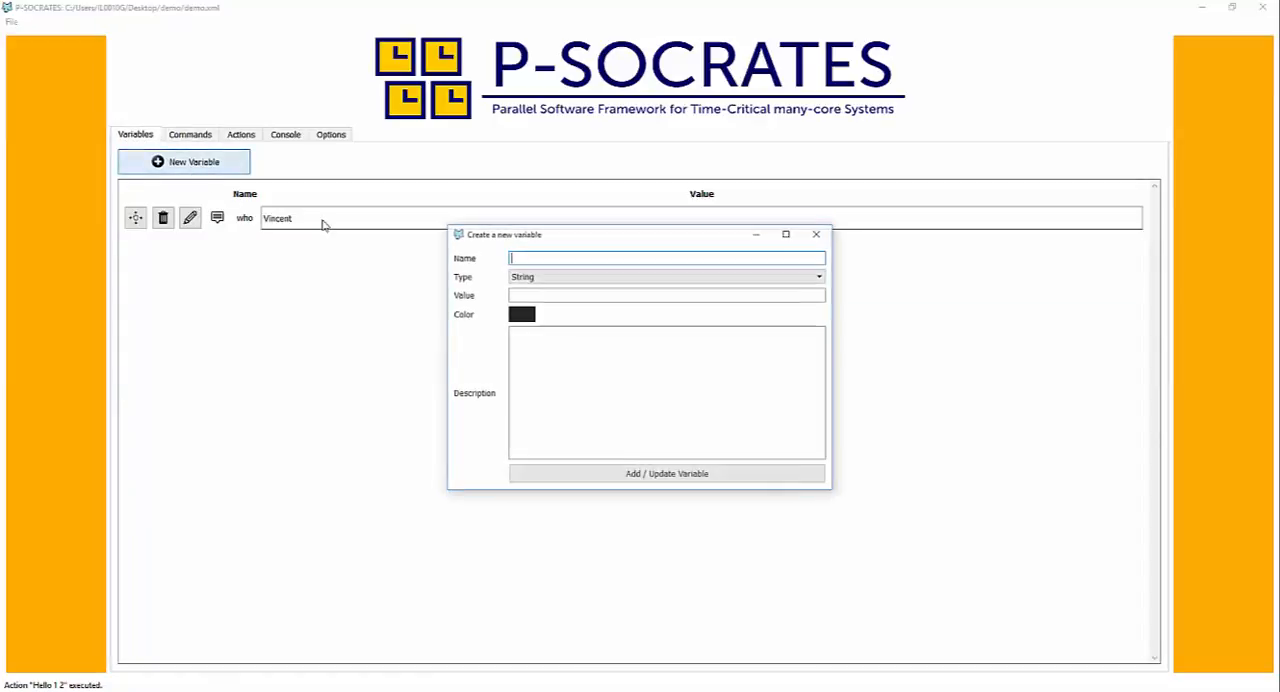
left_click(570, 258)
type("cou")
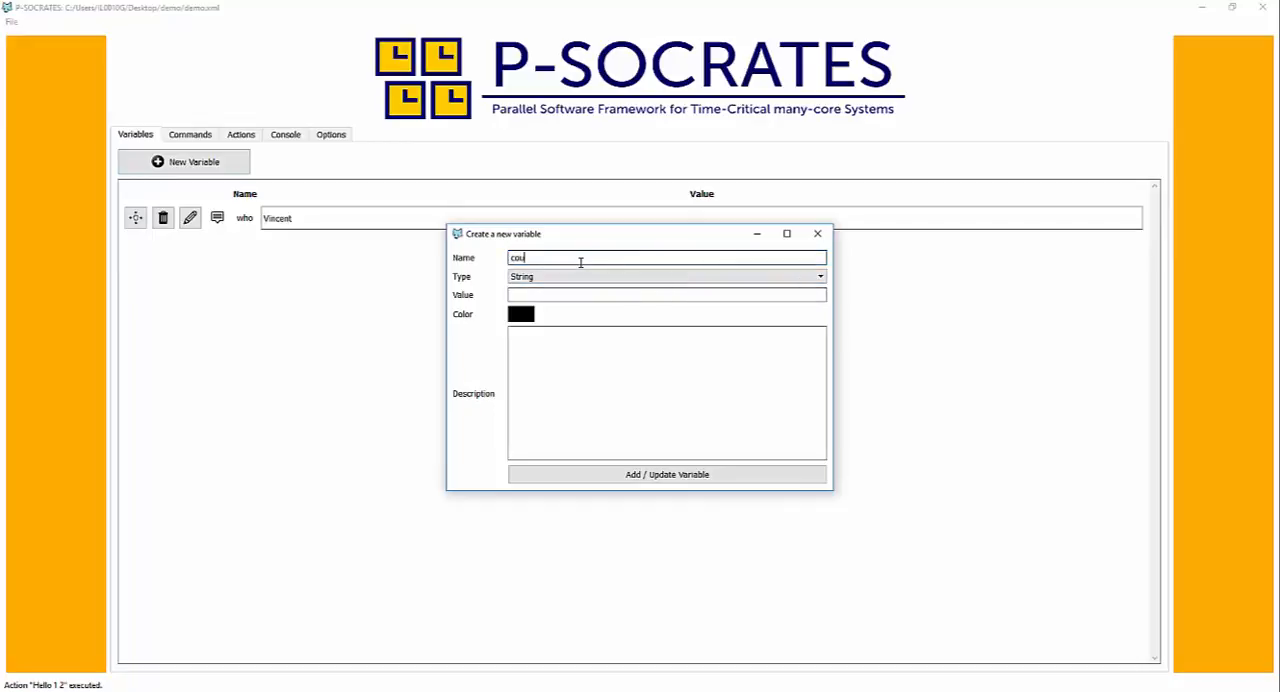
type("nter")
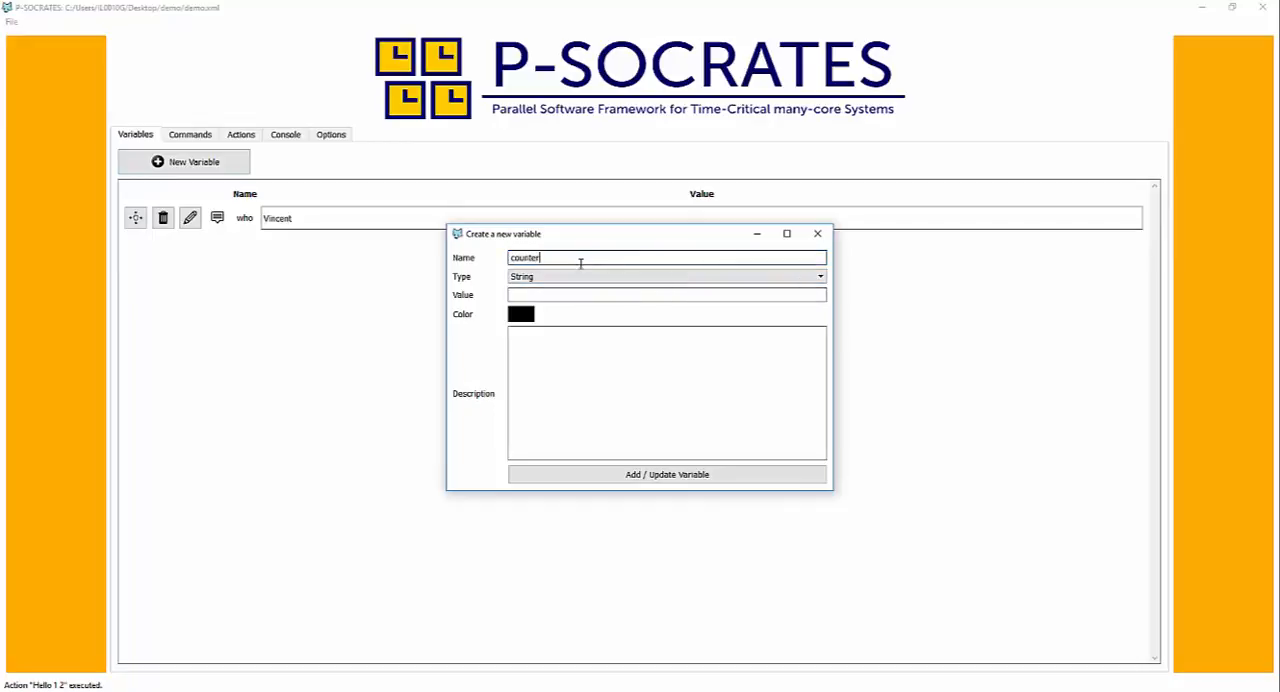
left_click(597, 474)
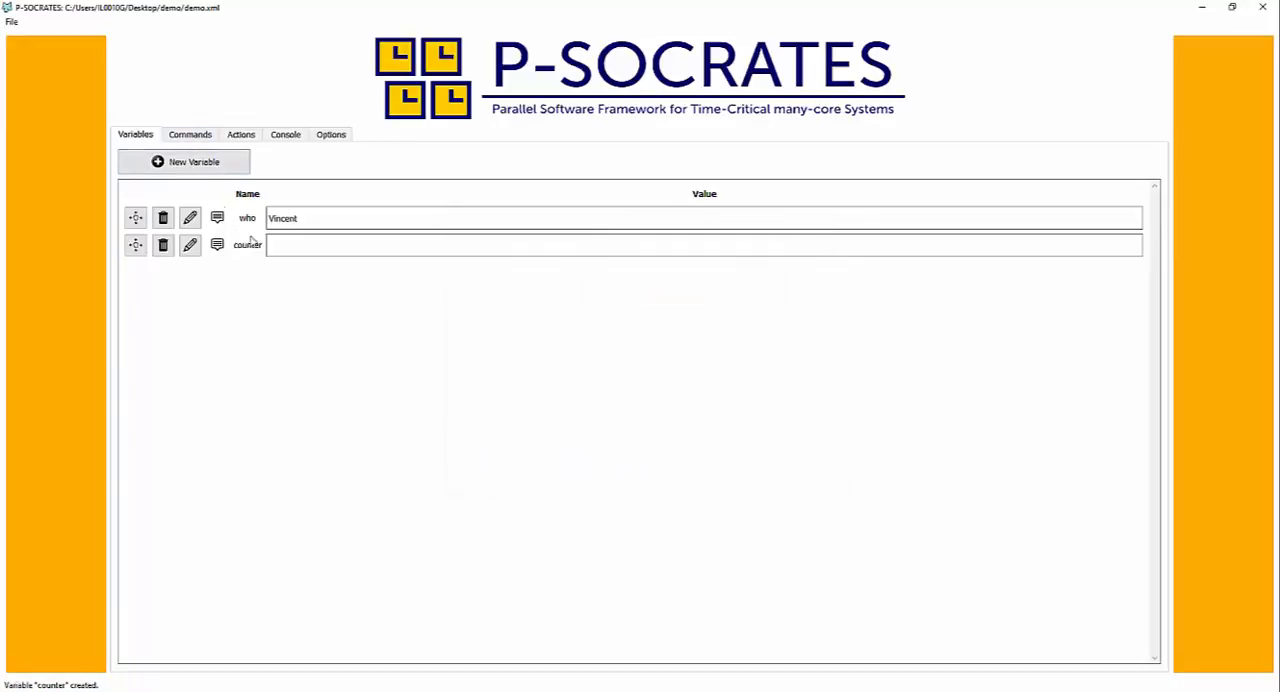
- Add a new command and name it "Init counter"
left_click(192, 138)
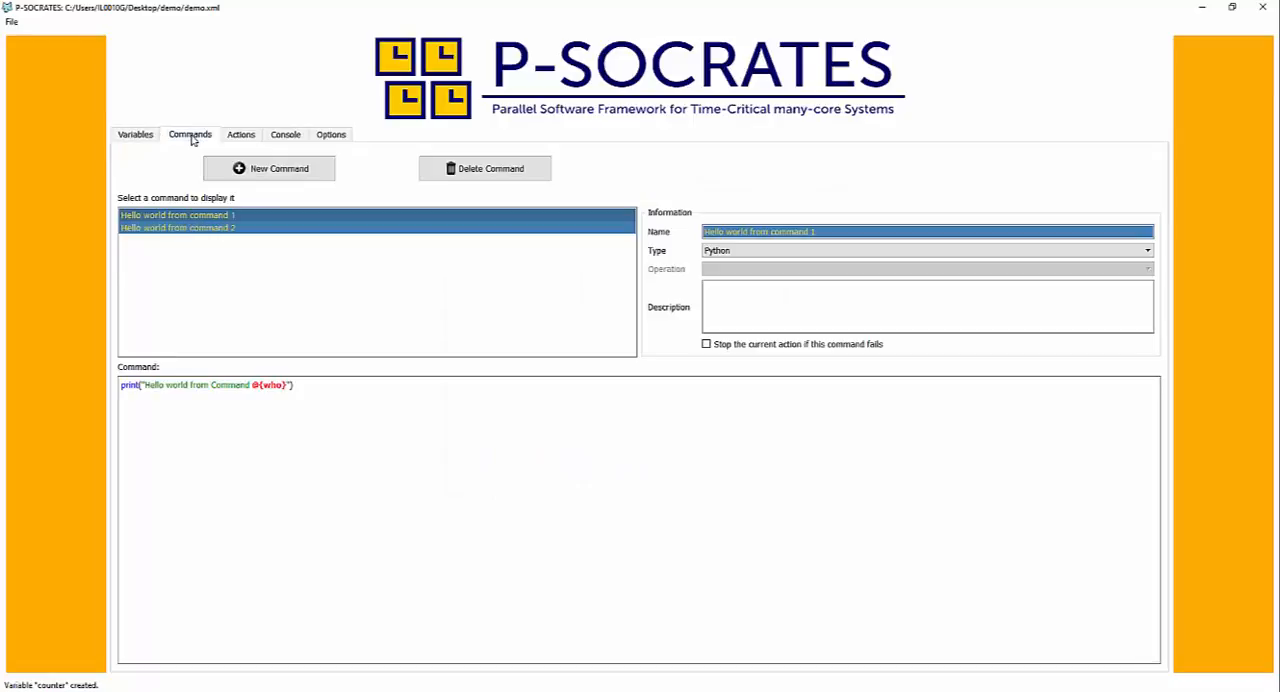
left_click(255, 169)
left_click_drag(792, 232, 690, 230)
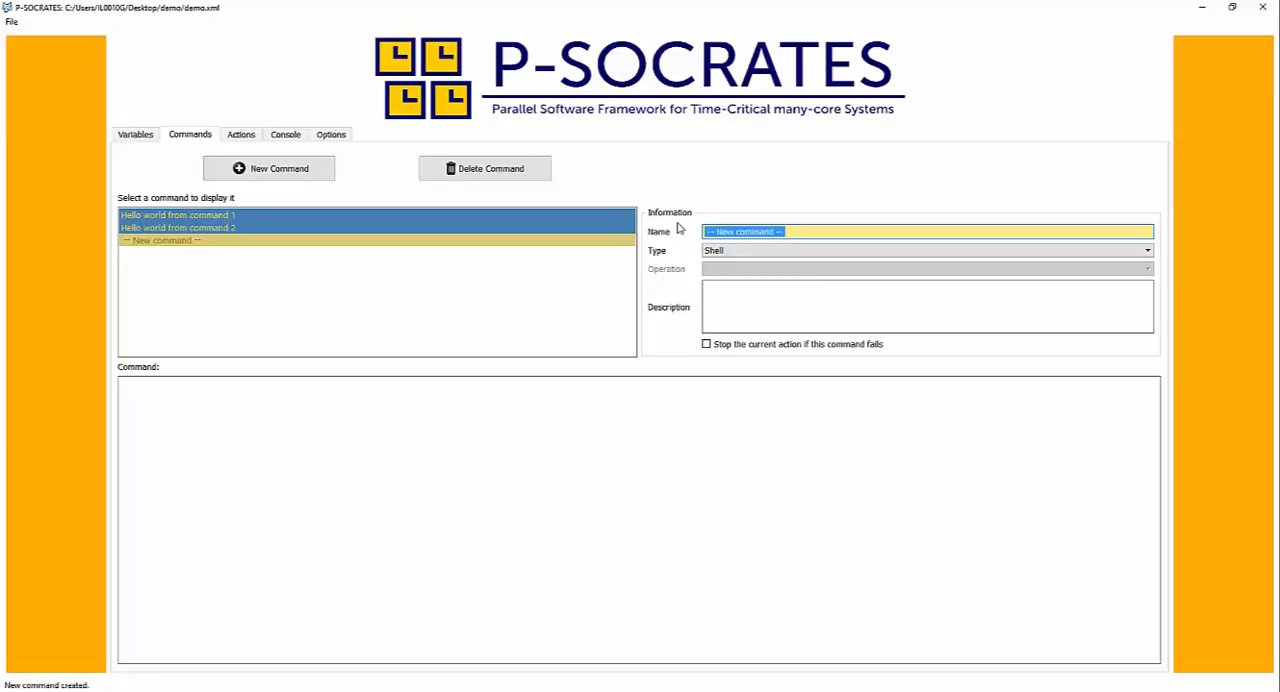
type("Init counter")
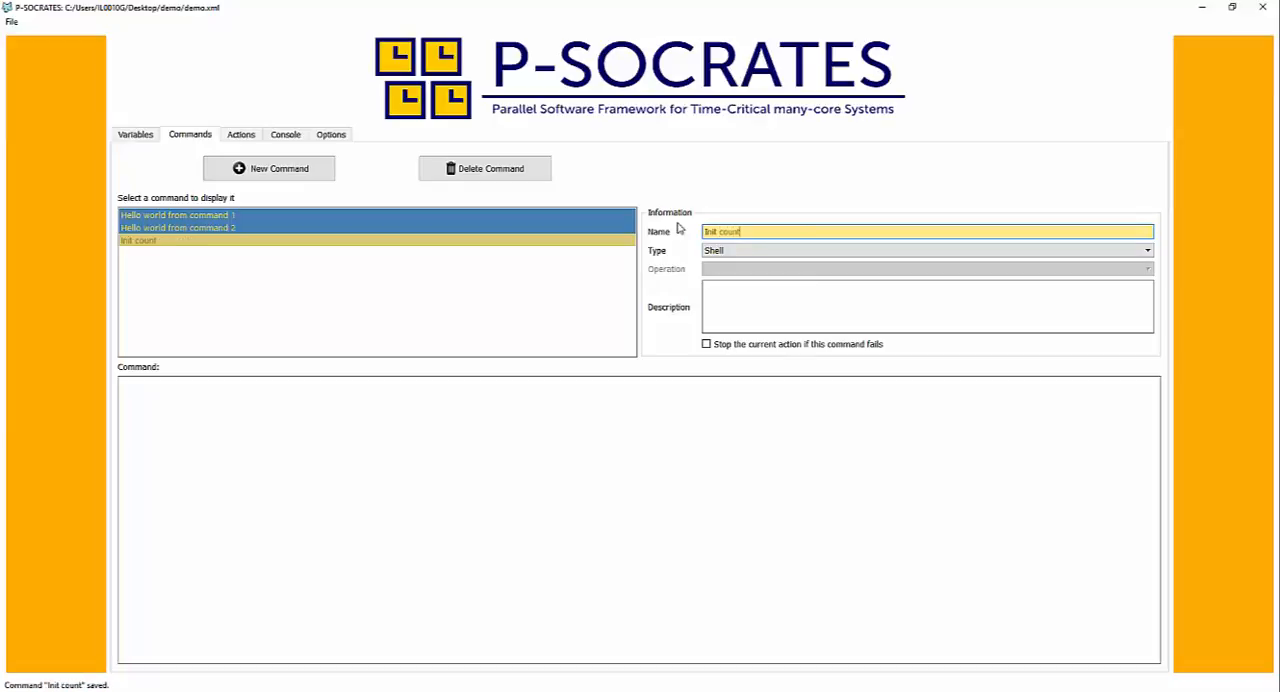
- Make "Init counter" a Control command with the Set Variable[s] operation and enter "counter ; 0" as its code
left_click(726, 256)
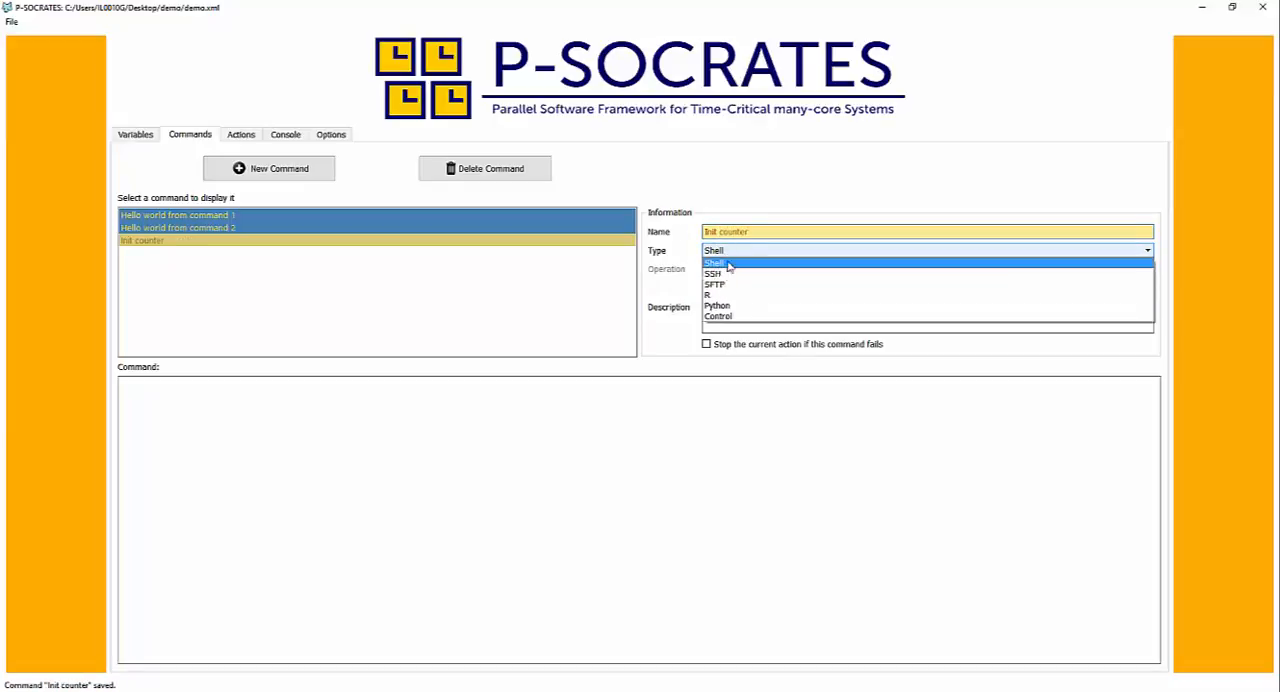
left_click(729, 310)
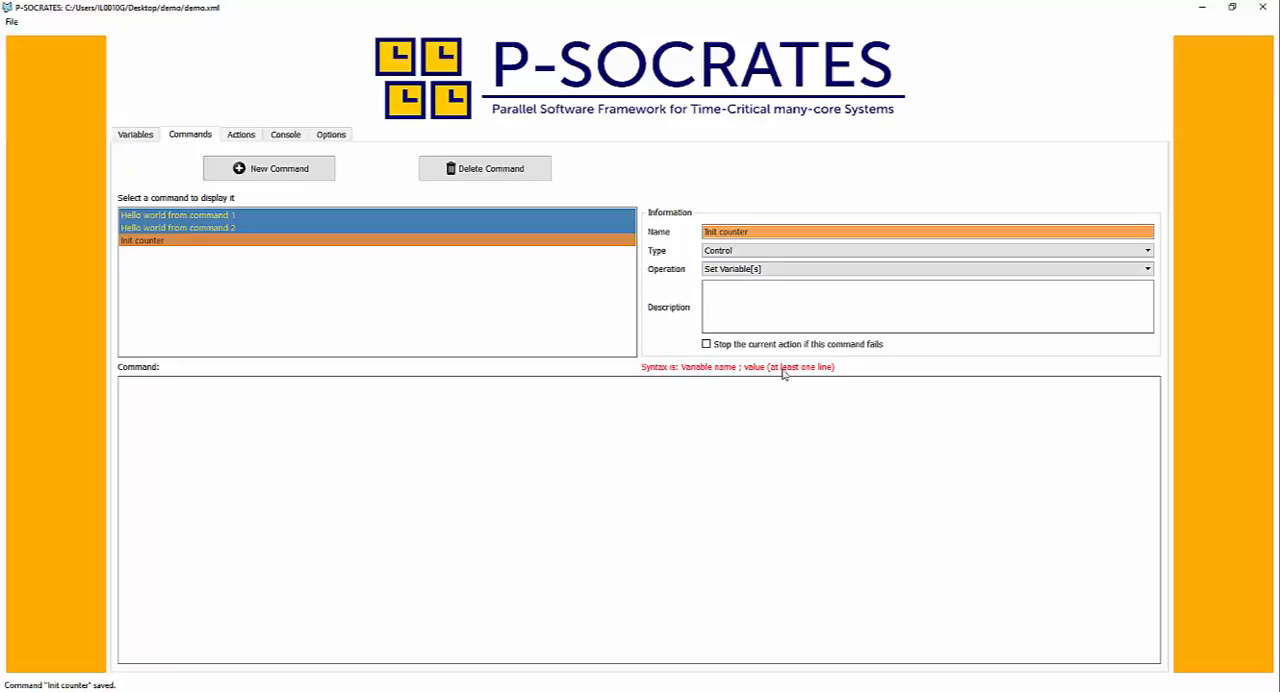
type("counter ; 0")
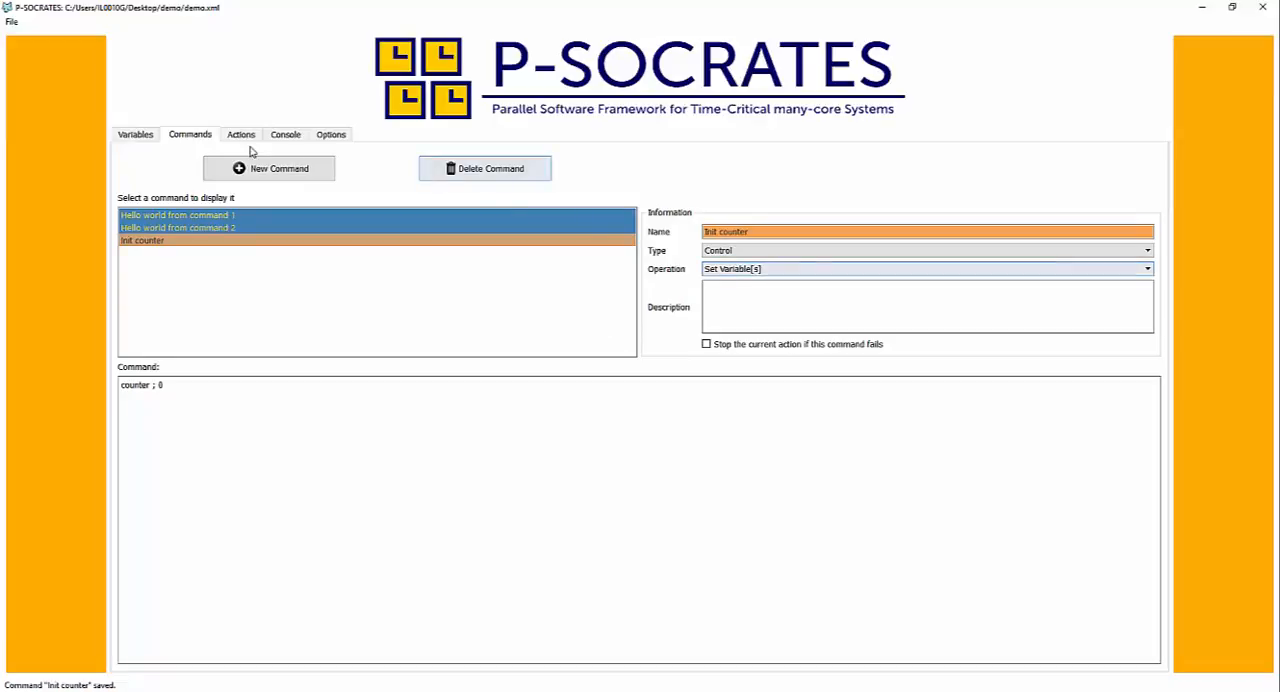
- Add a new command and name it "Increment counter"
left_click(275, 170)
left_click_drag(798, 231, 676, 232)
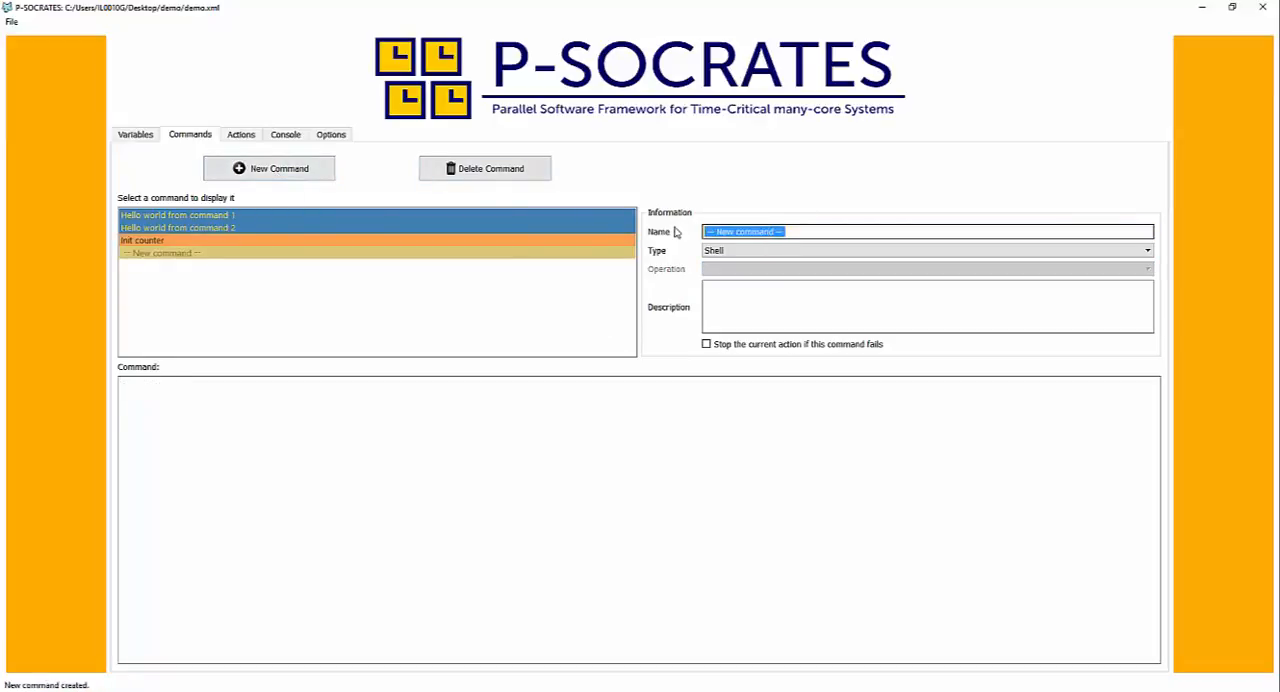
type("Increment ")
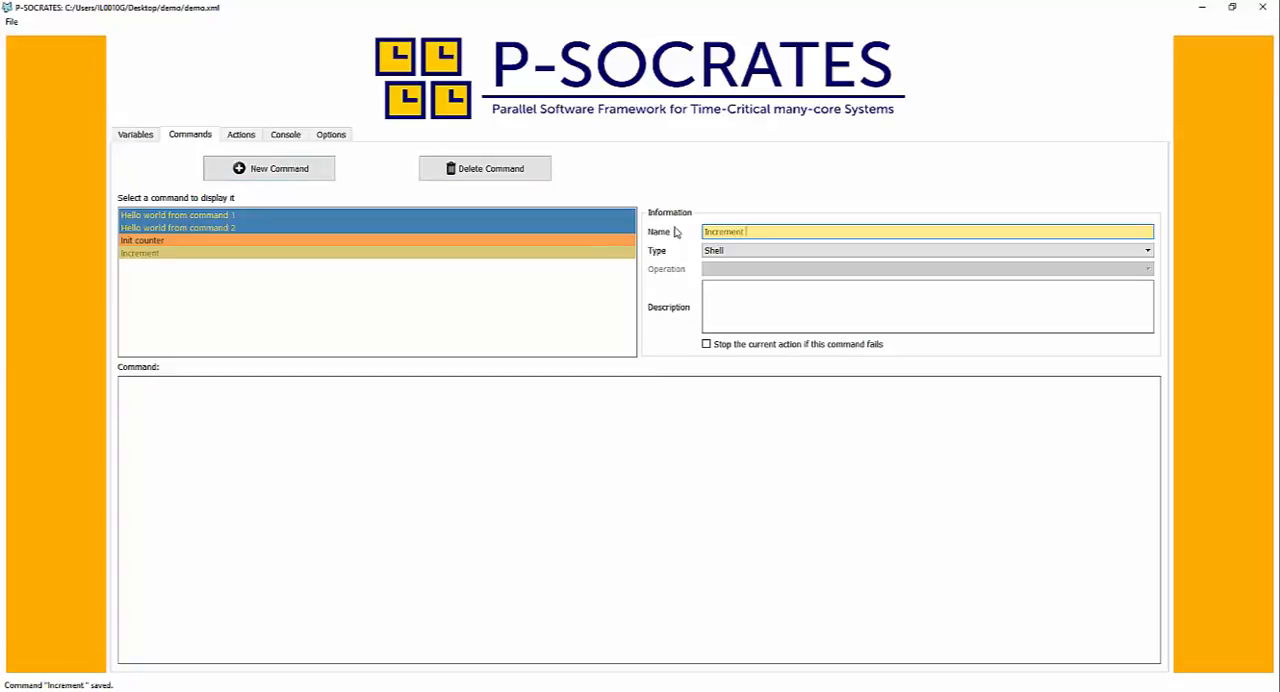
type("counter")
- Make "Increment counter" a Control command with the Increment Variable operation and enter "counter ; 1" as its code
left_click(720, 251)
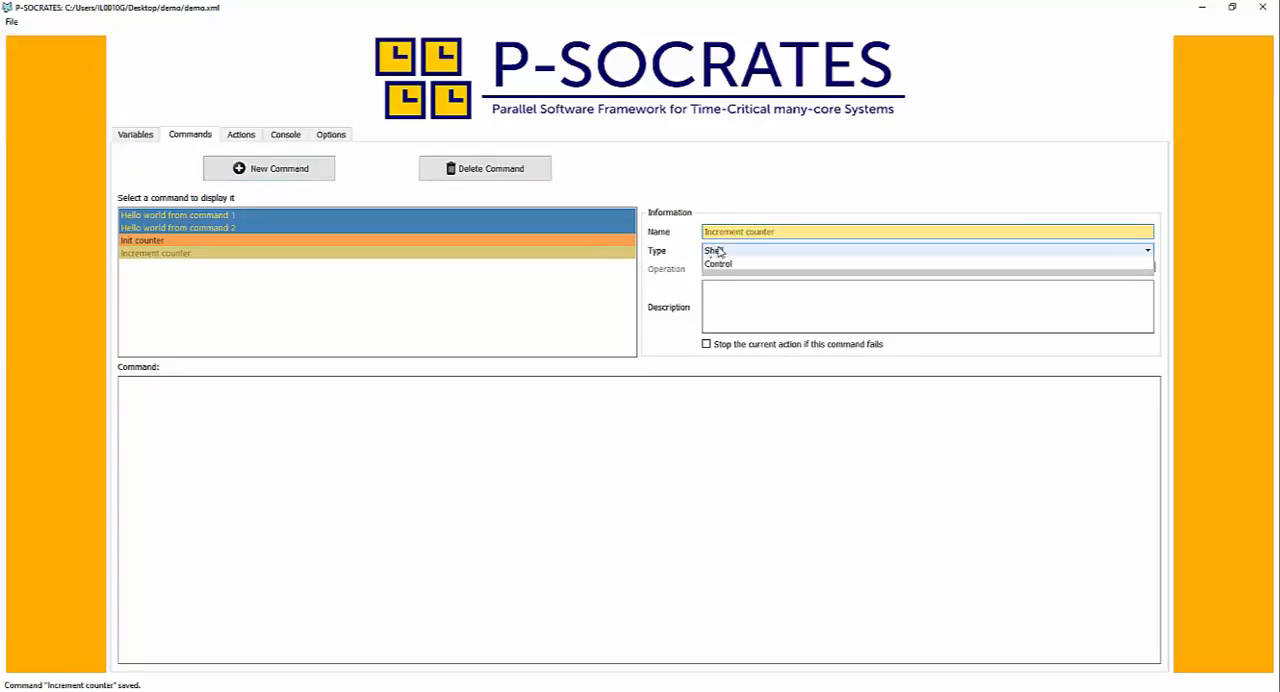
left_click(718, 316)
left_click(730, 270)
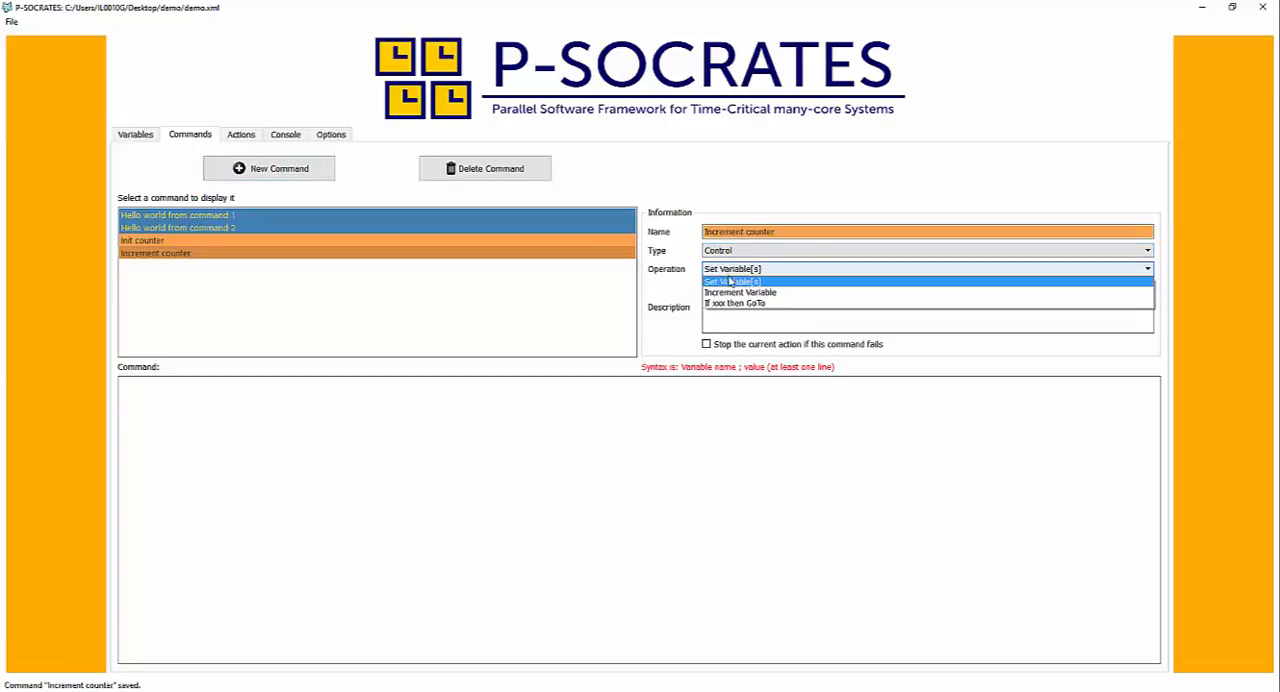
left_click(740, 292)
left_click(495, 386)
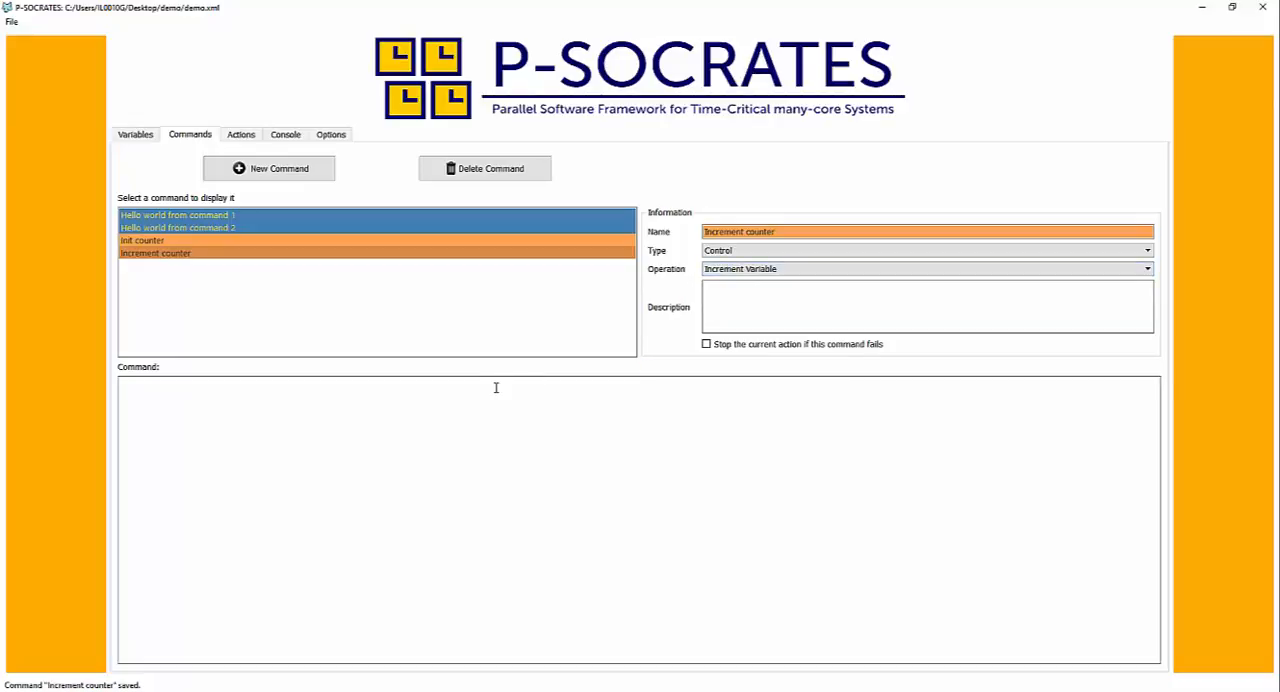
type("counter ;")
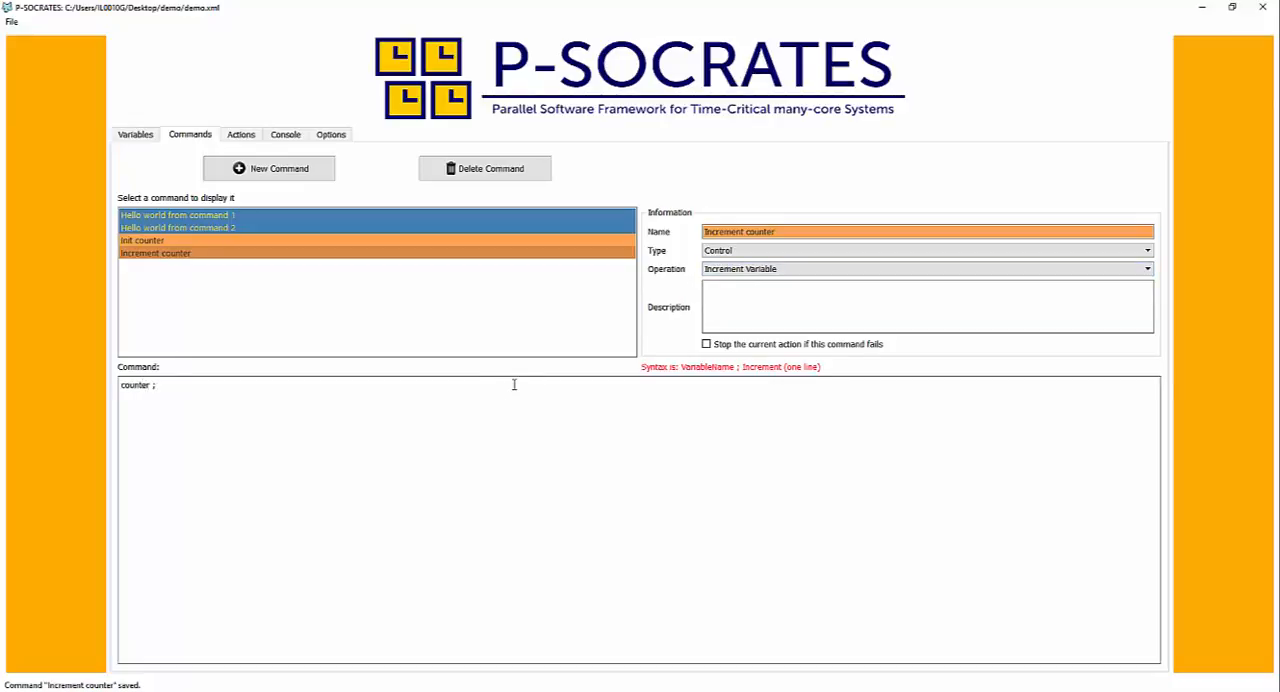
type(" 1")
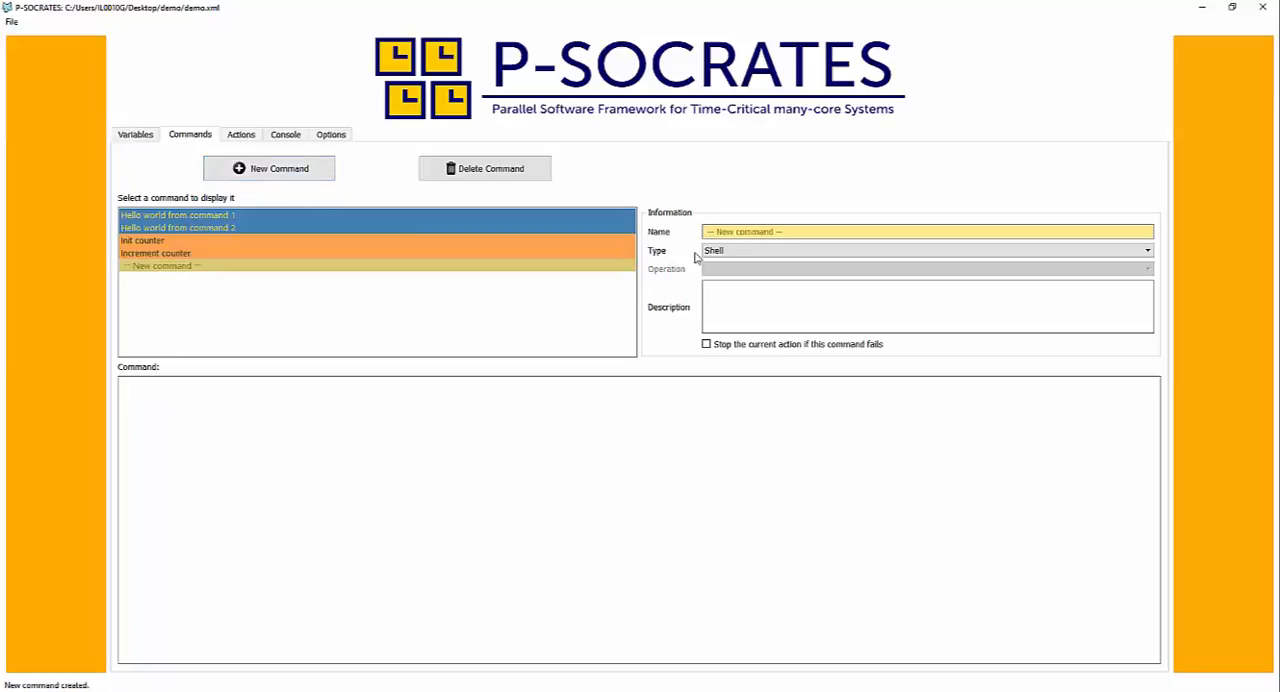
- Add another command, set its type to Control and name it "If goto"
left_click(770, 253)
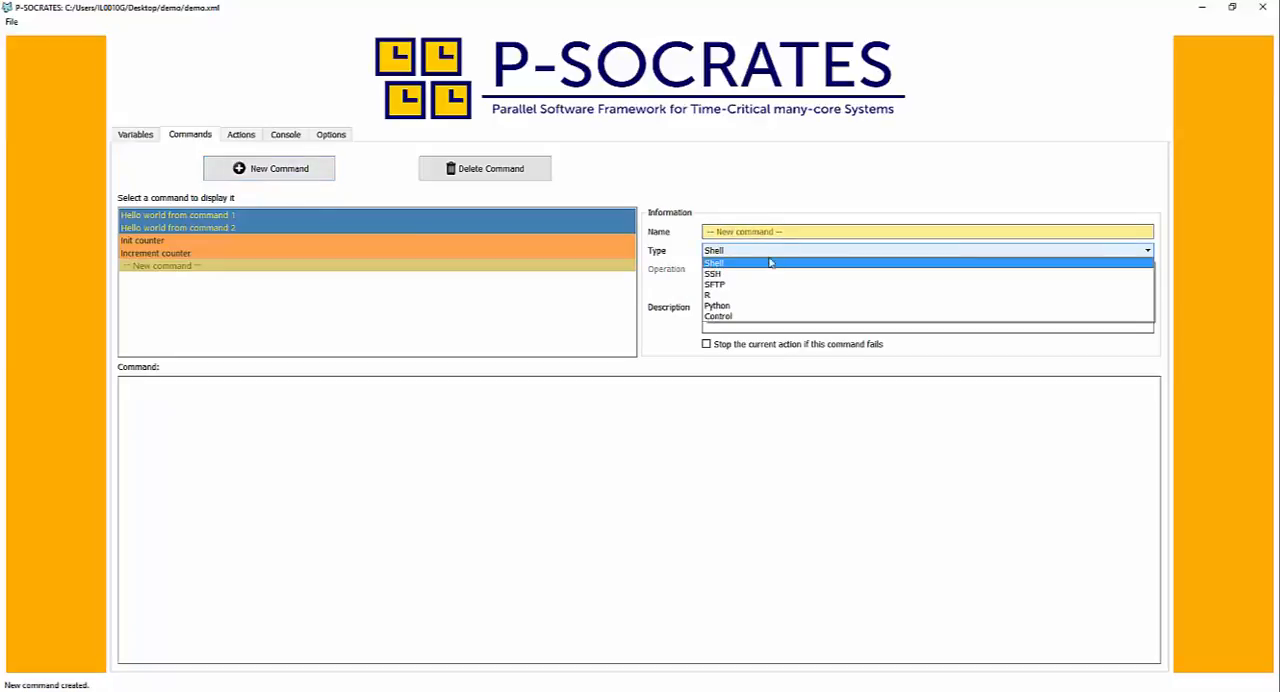
left_click(762, 321)
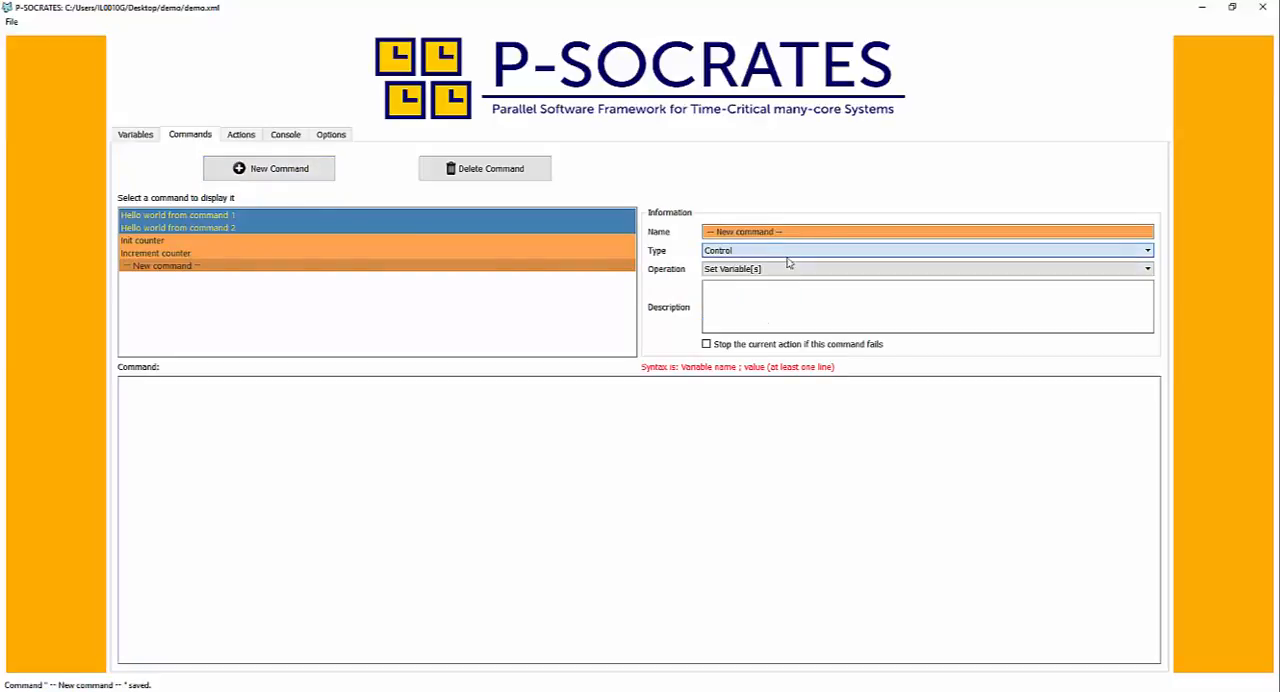
left_click(802, 232)
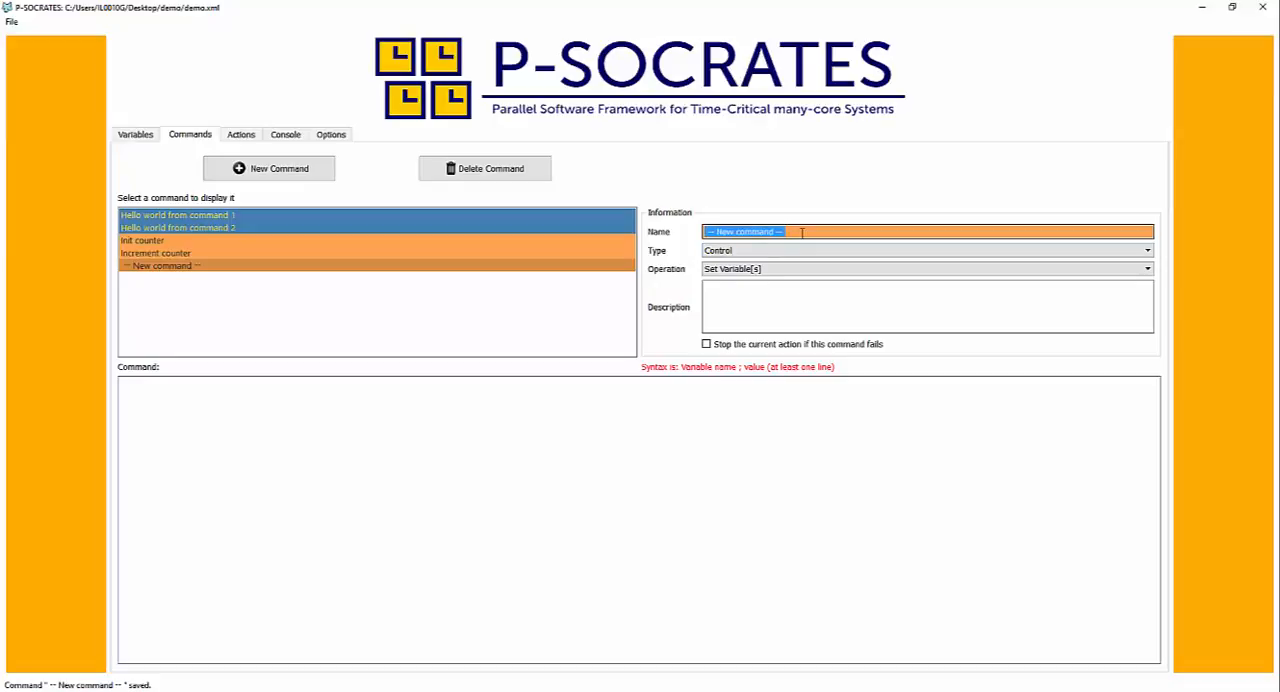
type("If goto")
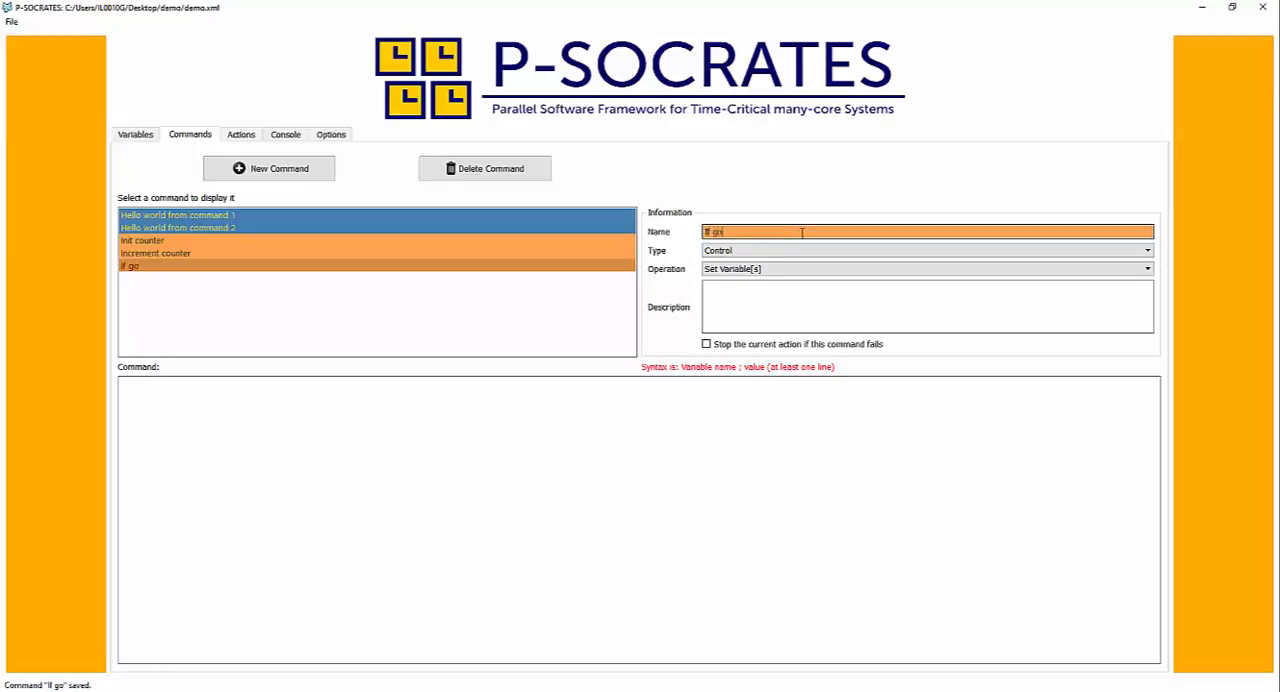
- Give "If goto" the If xxx then GoTo operation and enter "counter ; < ; 3 ; 2" as its code
left_click(789, 268)
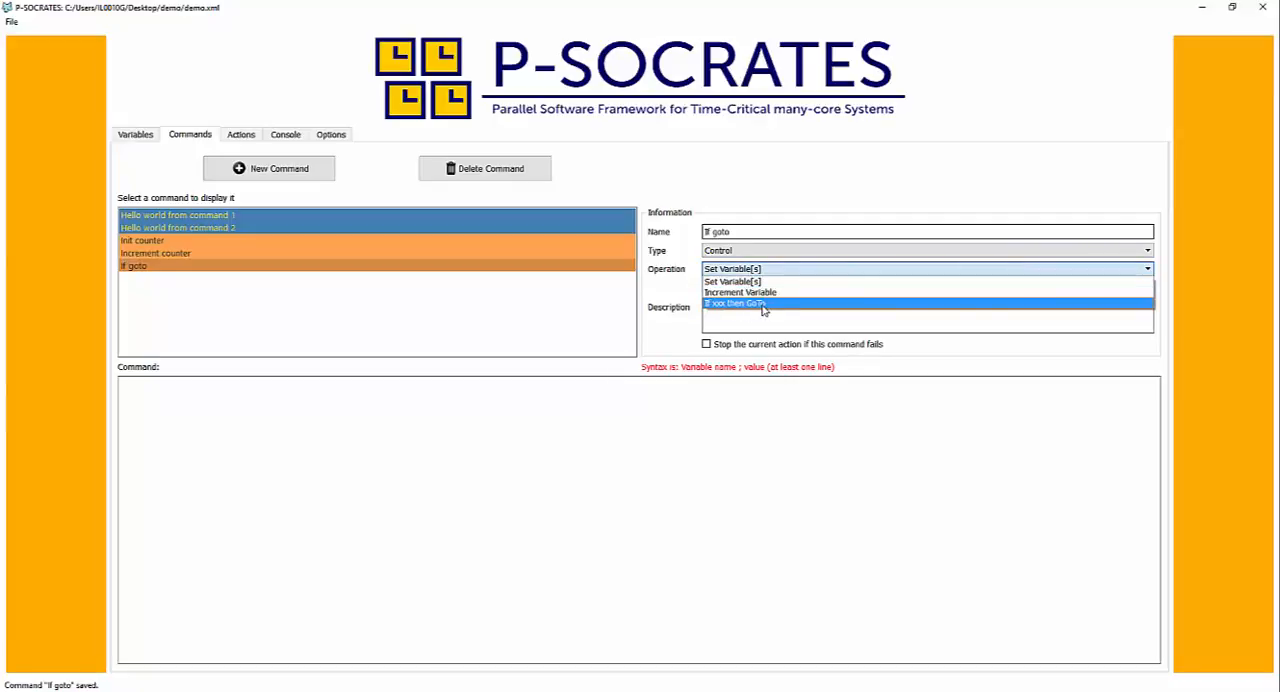
left_click(758, 306)
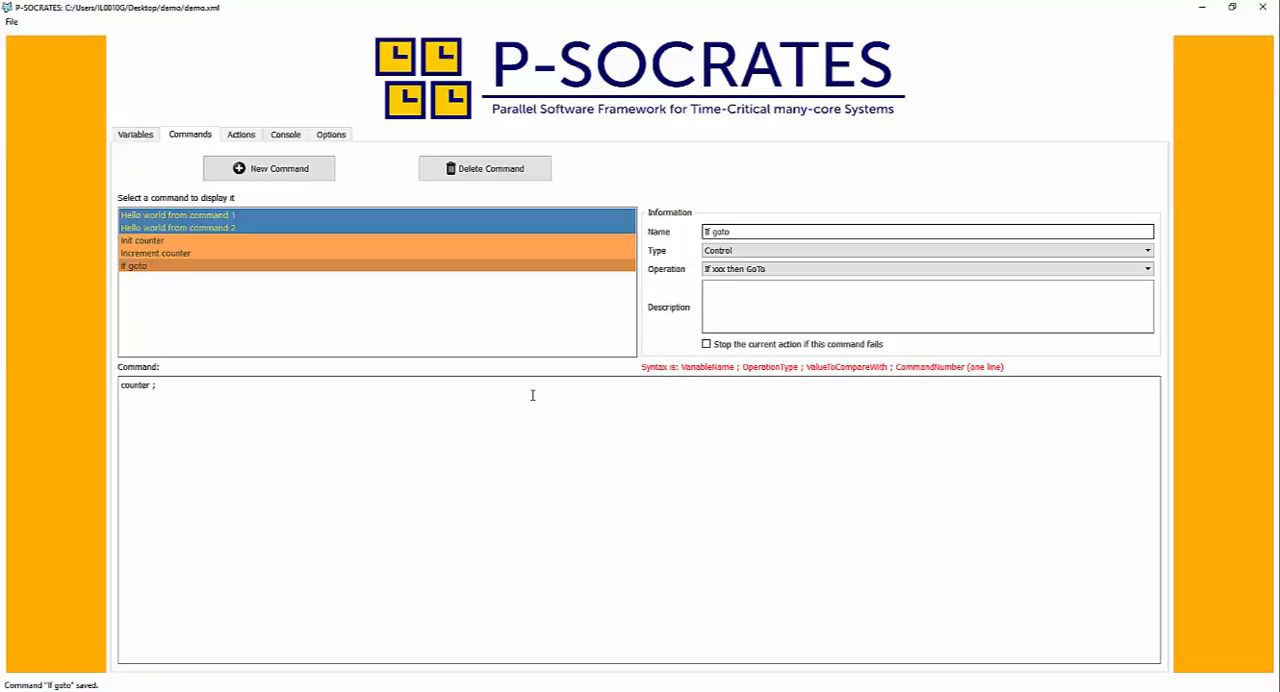
type("< ; 3 ; 2")
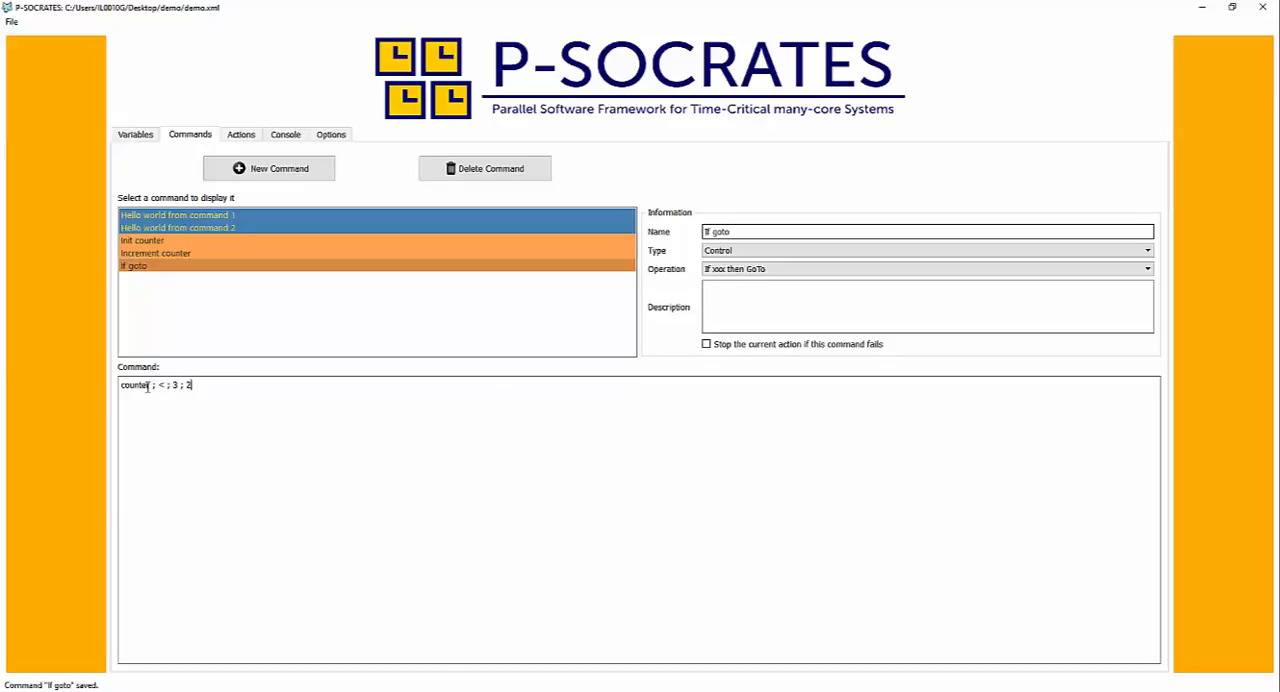
left_click(209, 316)
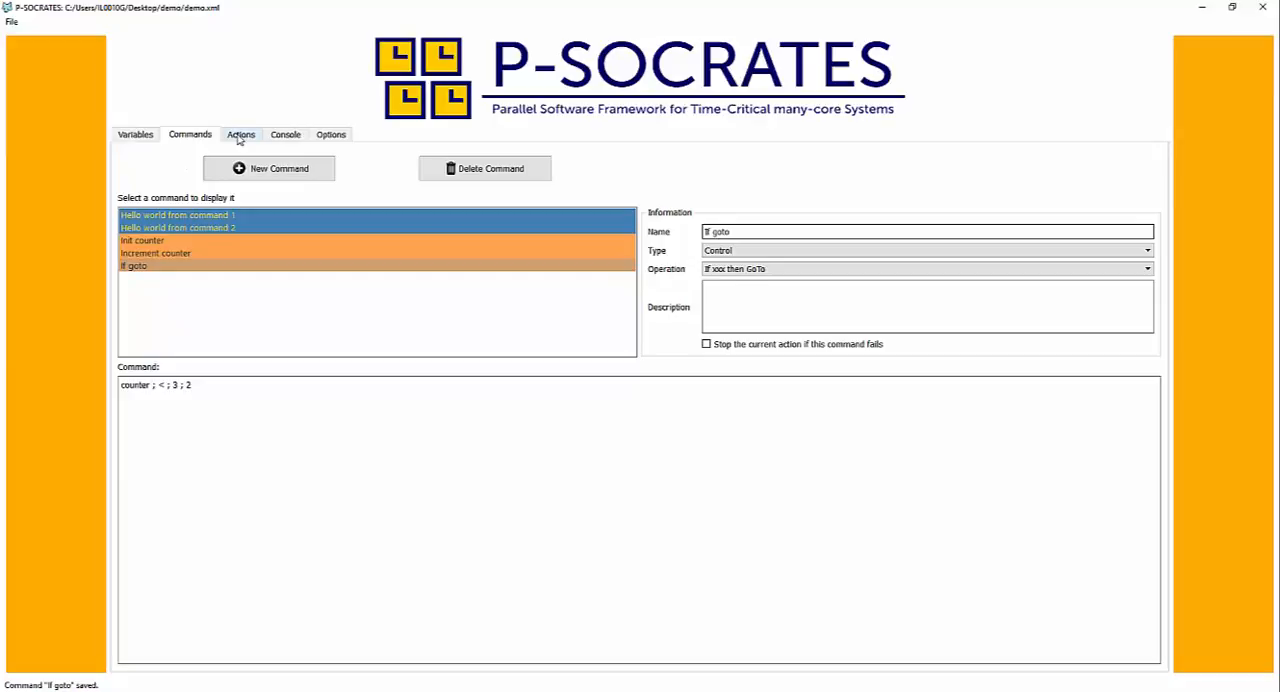
- Extend the printed text of "Hello world from command 1" with ": counter is @{counter}" after the @{who} variable
left_click(176, 216)
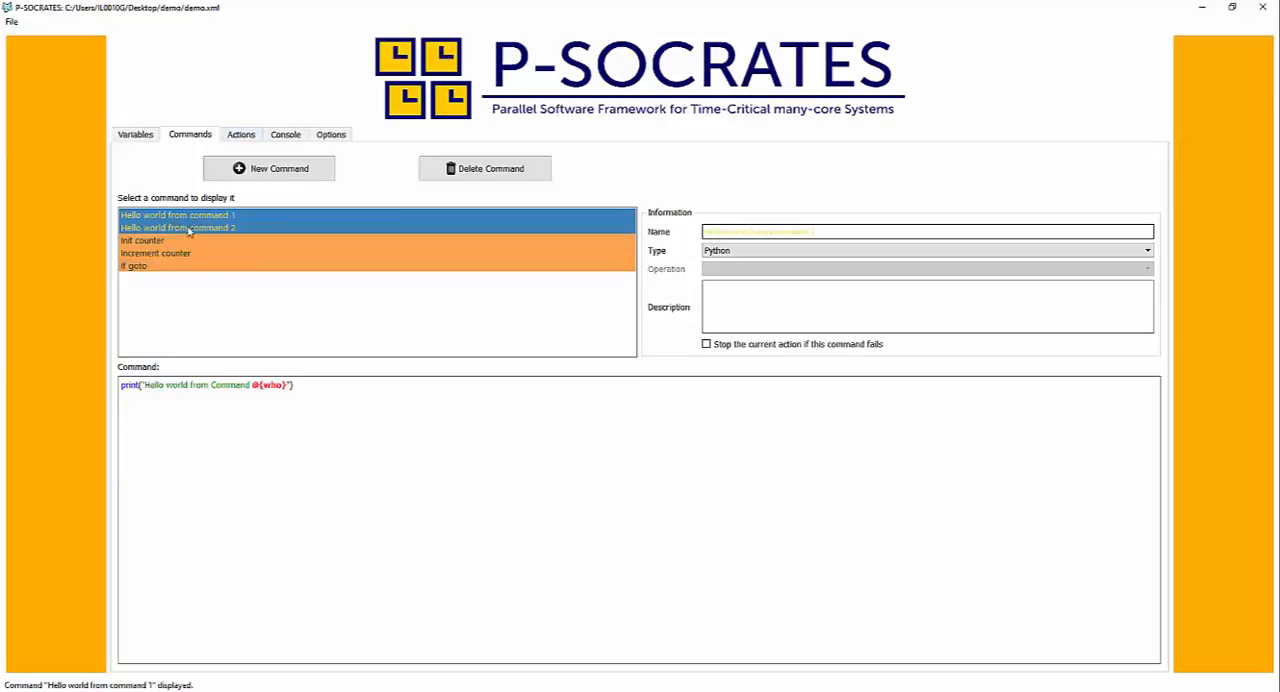
left_click(288, 384)
type(": counter is")
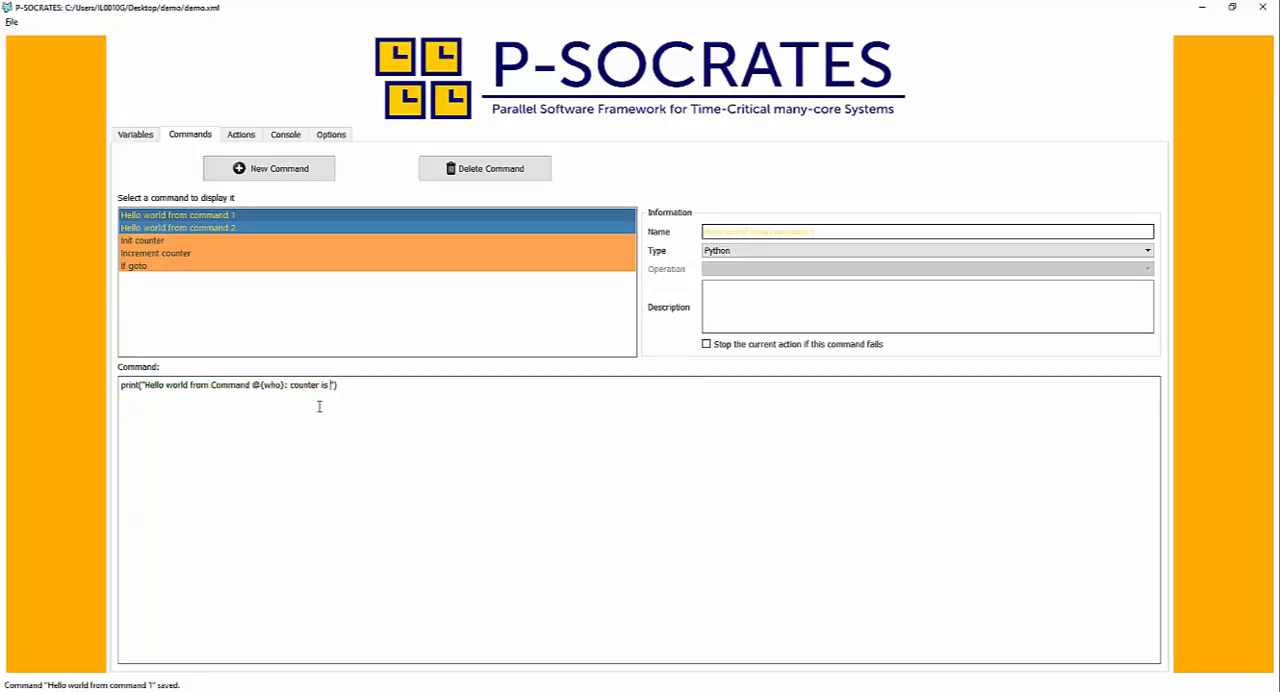
type(" @{}counter")
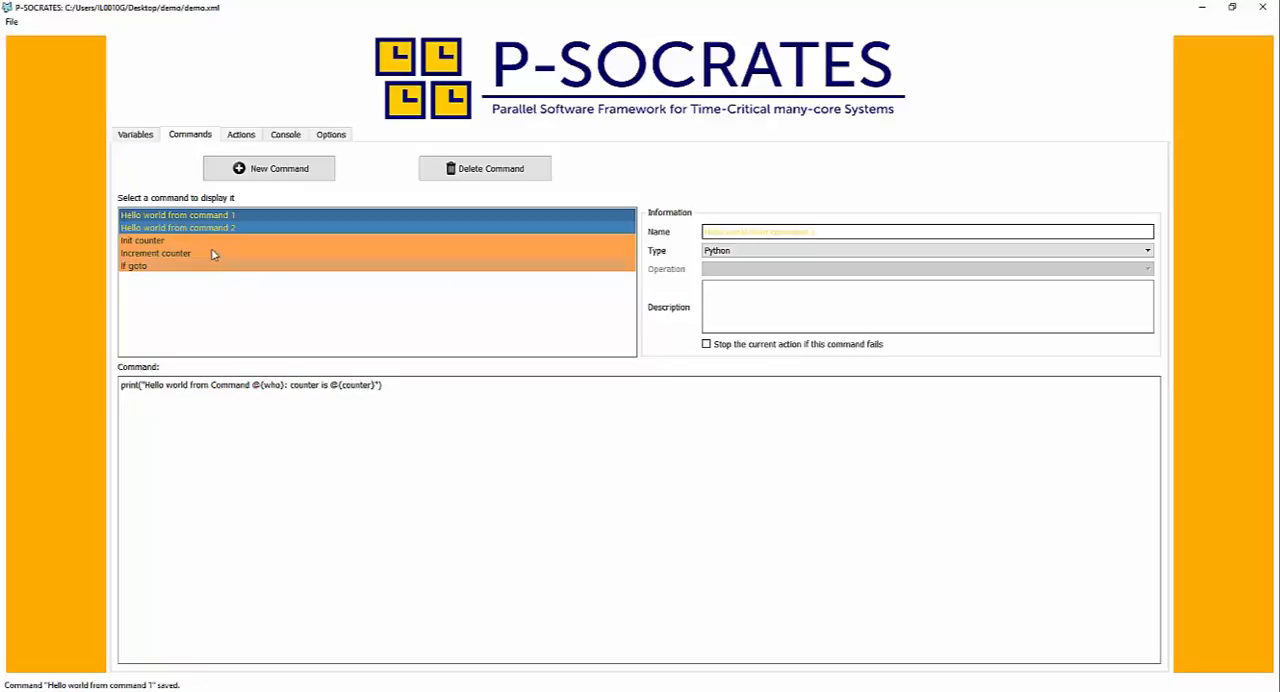
left_click(214, 241)
- Create an action named "Counter test" containing Init counter, Hello world from command 1, Increment counter and If goto, in that order
left_click(244, 136)
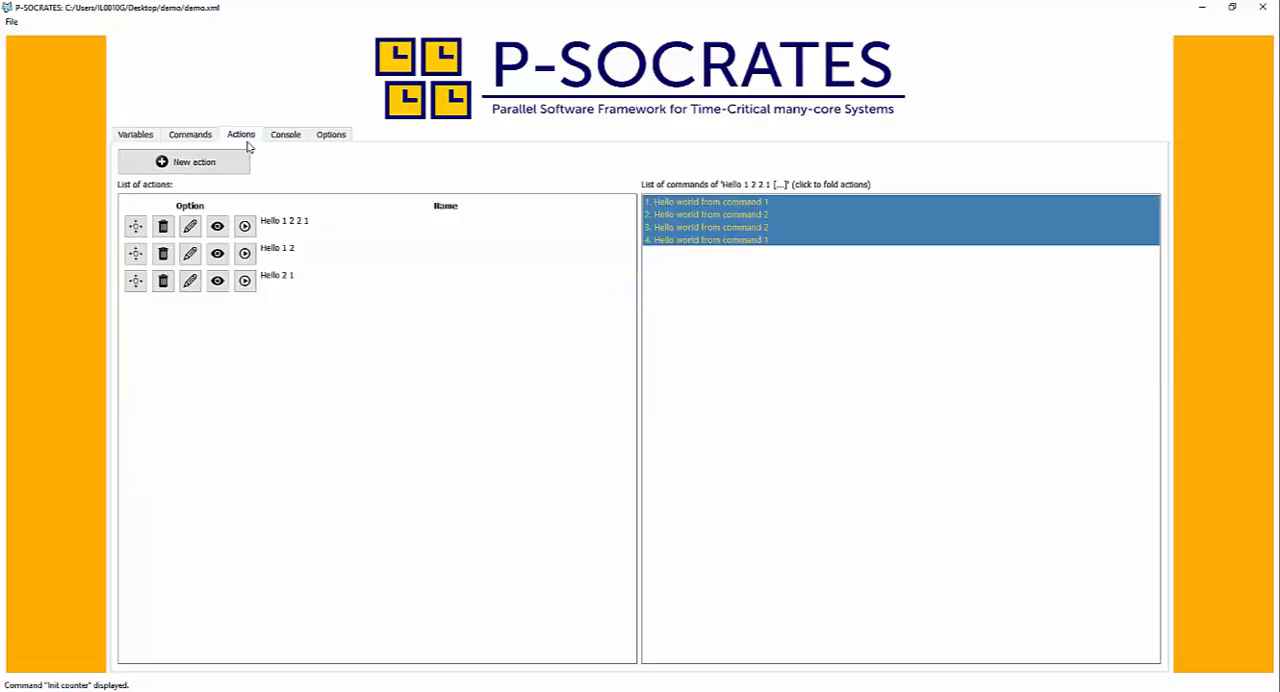
left_click(221, 164)
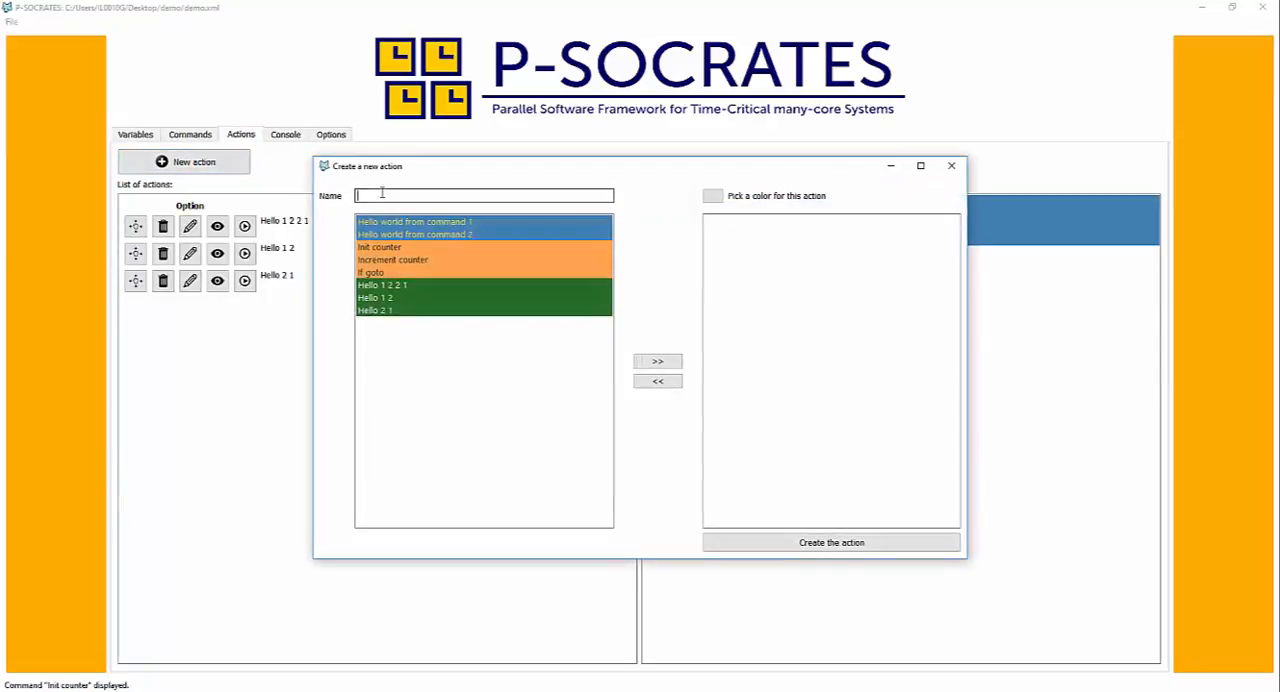
type("Counter test")
double_click(398, 248)
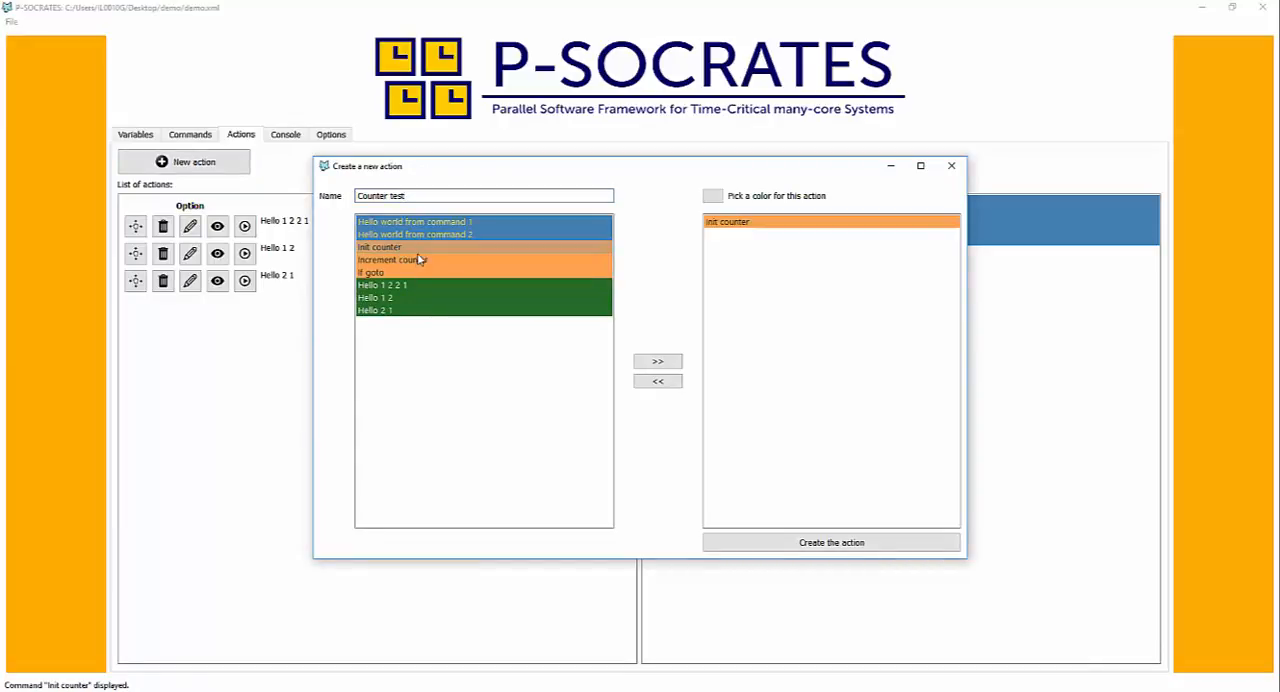
double_click(421, 227)
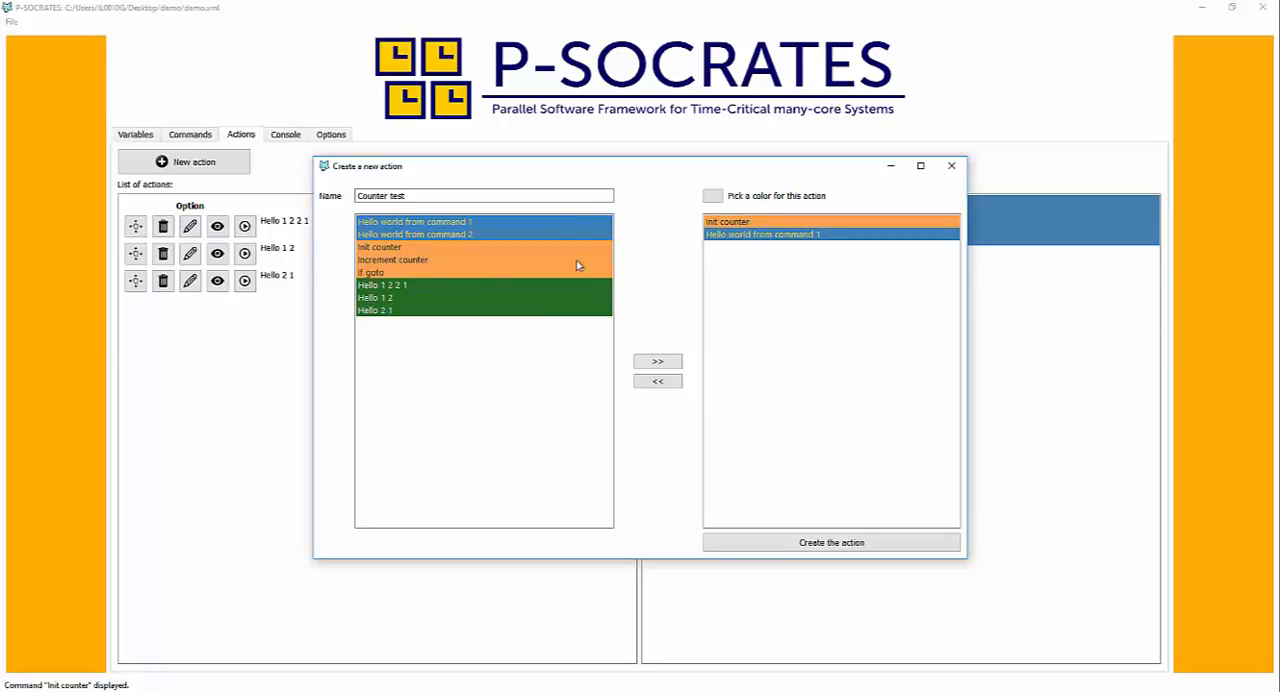
double_click(395, 260)
double_click(406, 272)
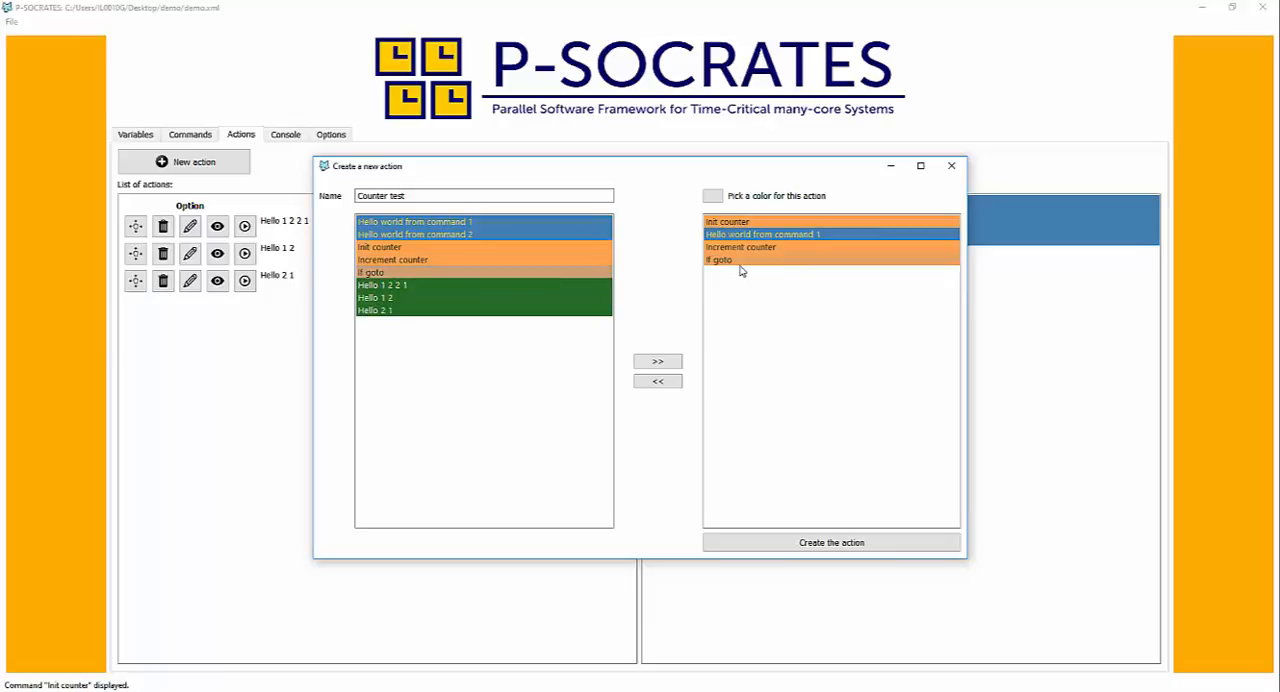
left_click(773, 544)
- Display the command list of "Counter test" and check the target command number in the code of "If goto"
left_click(217, 310)
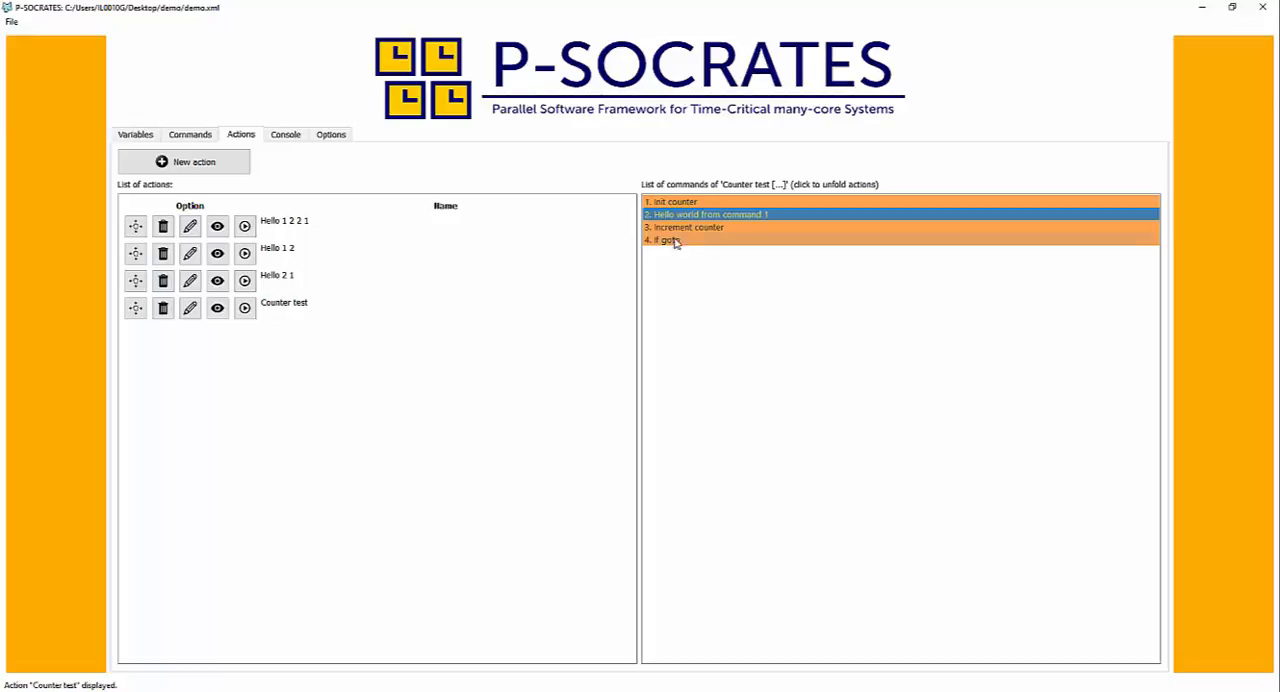
left_click(184, 139)
left_click(187, 266)
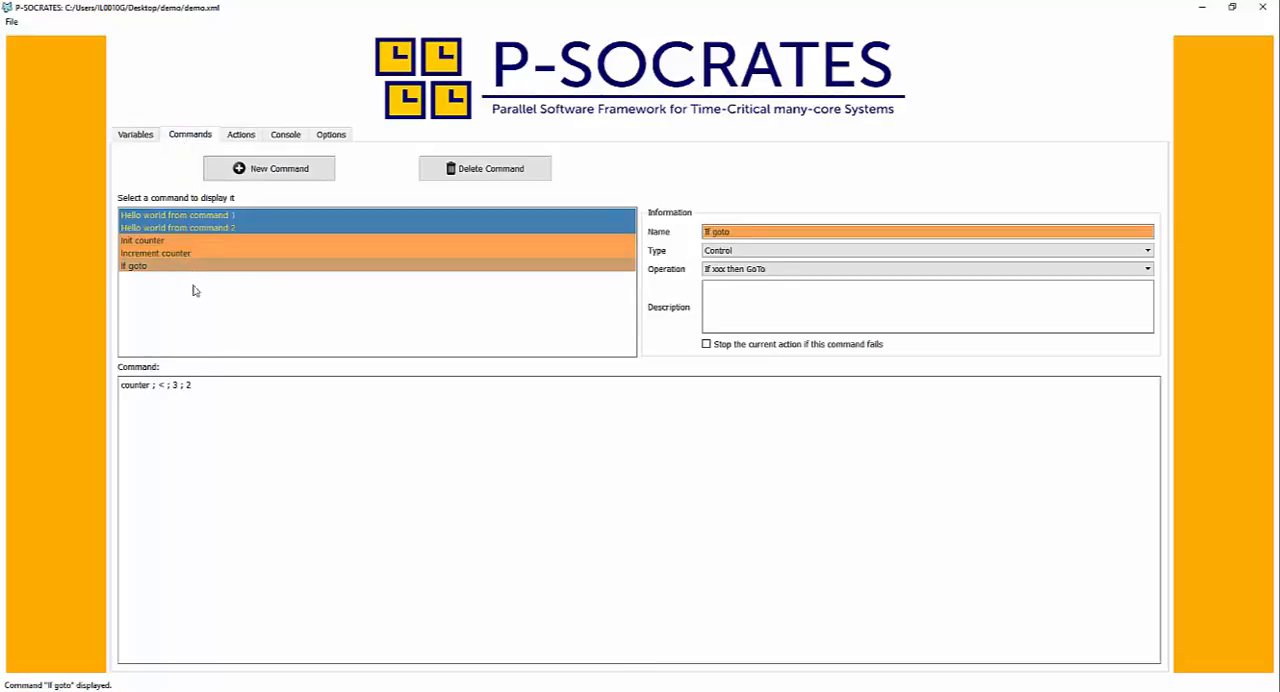
double_click(193, 385)
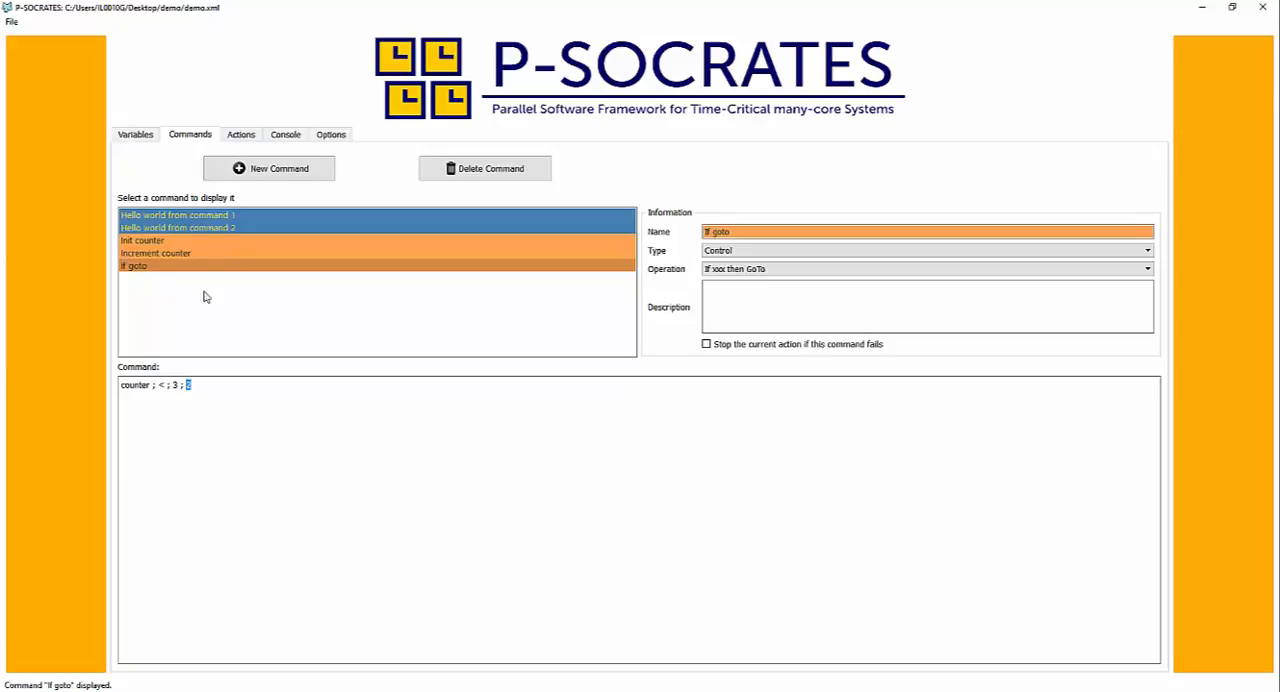
- Run the "Counter test" action and go to the start of its console output
left_click(230, 138)
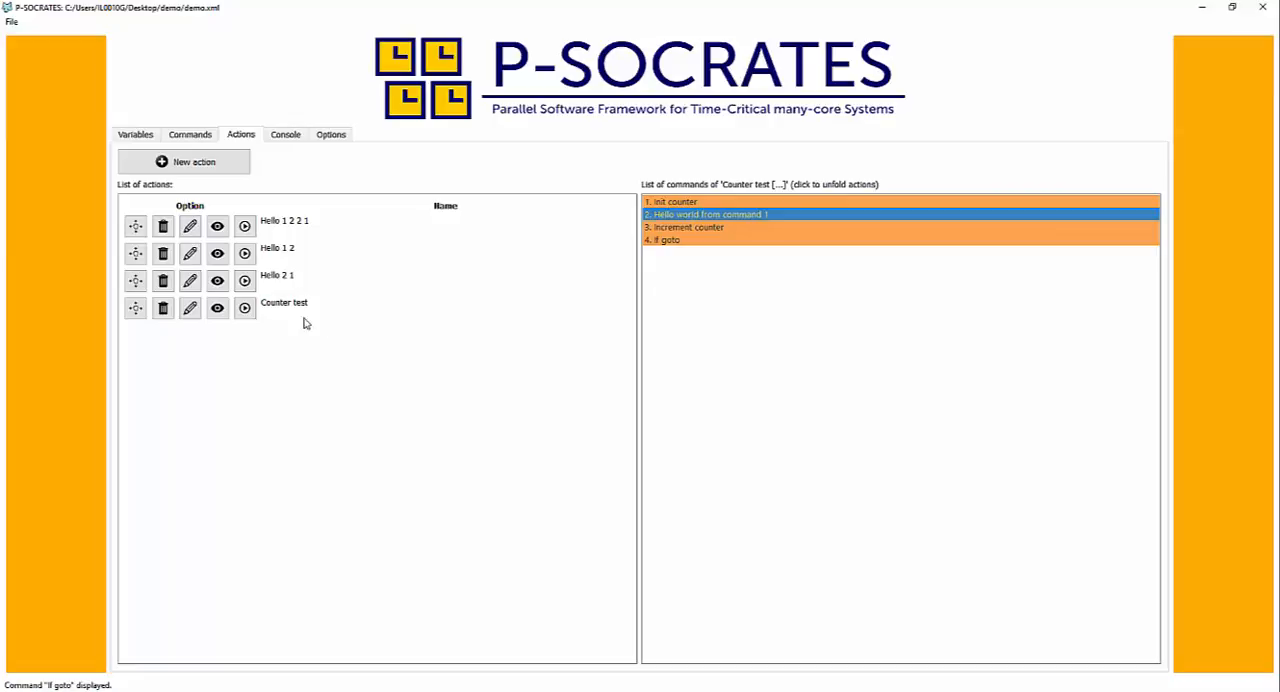
left_click(244, 307)
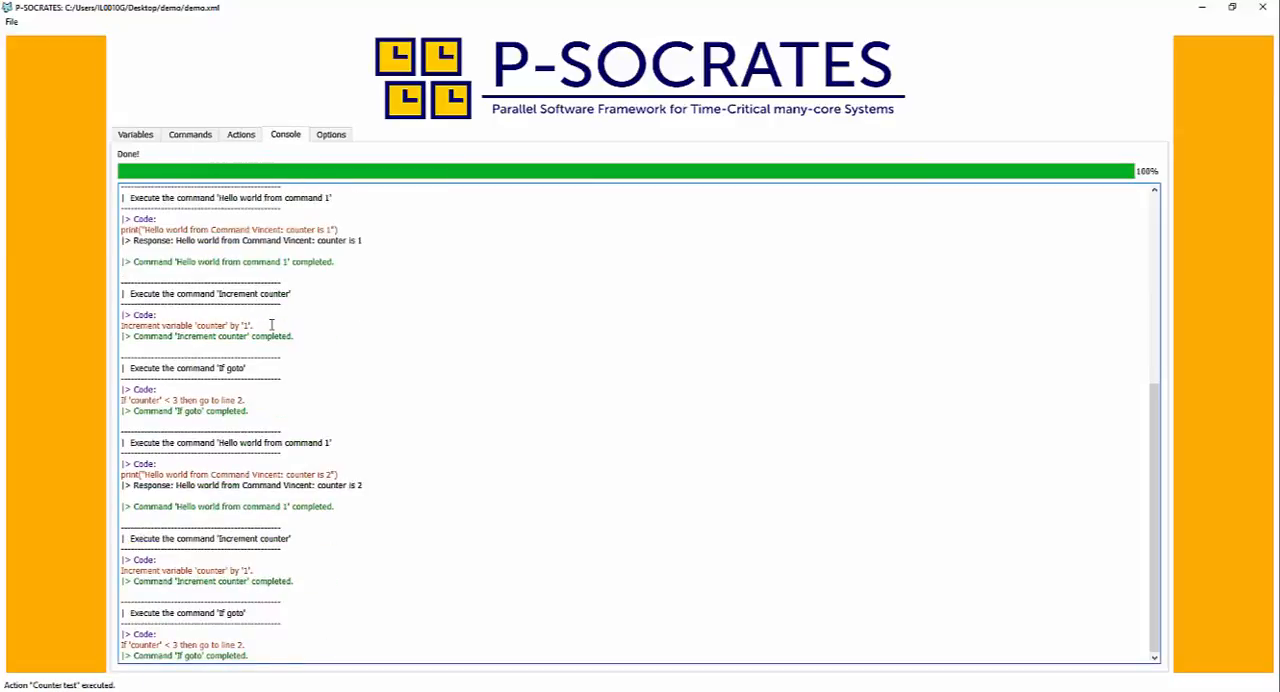
scroll(290, 397, "up", 10)
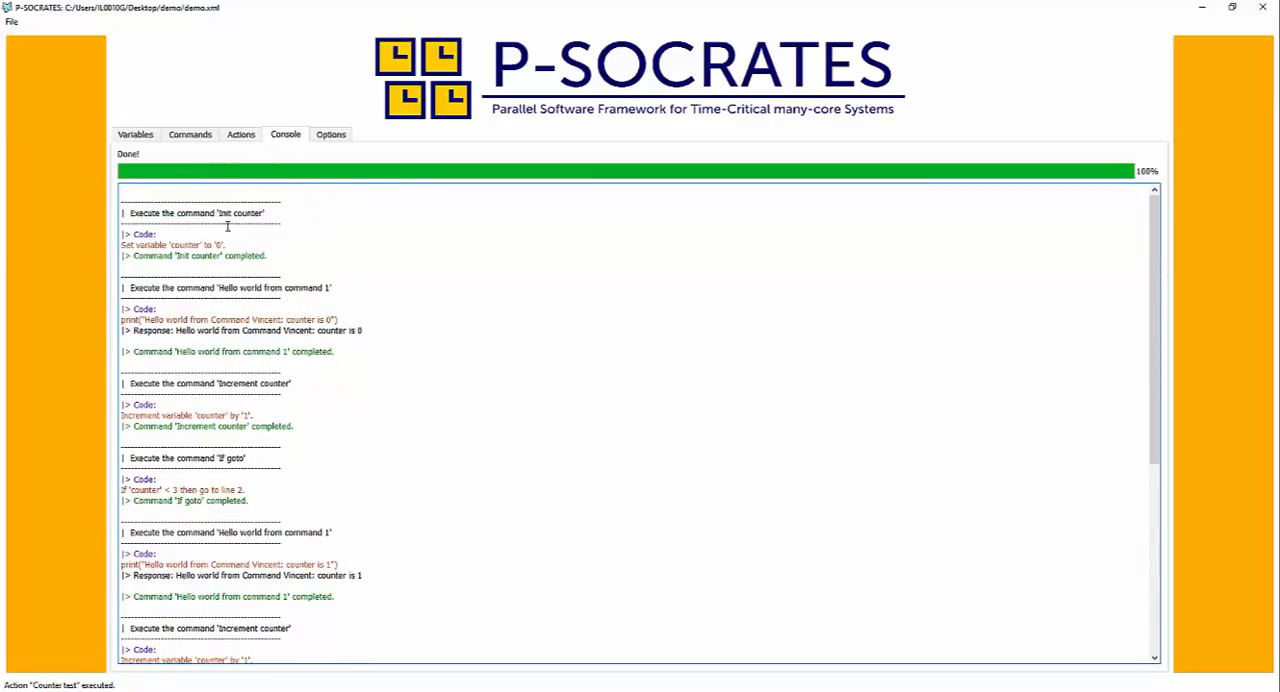
- Examine the console output of "Counter test", following the counter's initialisation, each hello-world print, the increments and the If goto jumps
left_click_drag(149, 246, 241, 248)
left_click_drag(149, 321, 186, 320)
left_click_drag(294, 320, 333, 320)
left_click_drag(180, 415, 240, 415)
scroll(186, 441, "down", 1)
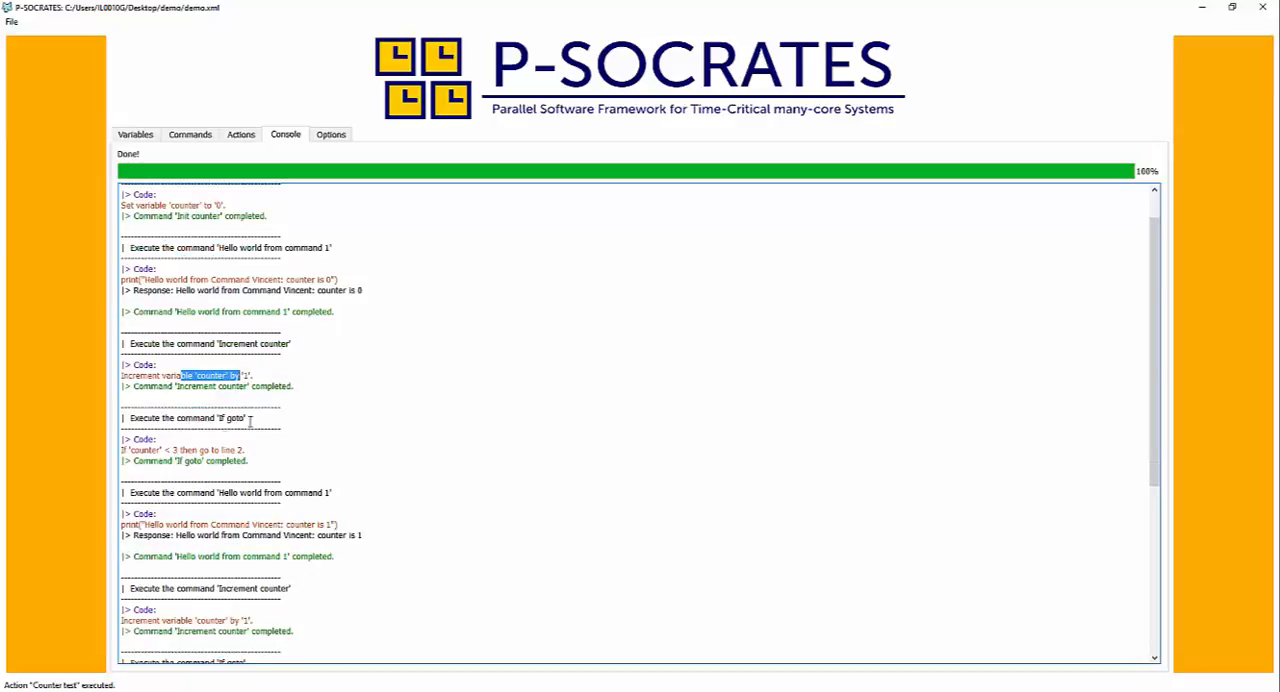
left_click_drag(157, 450, 254, 449)
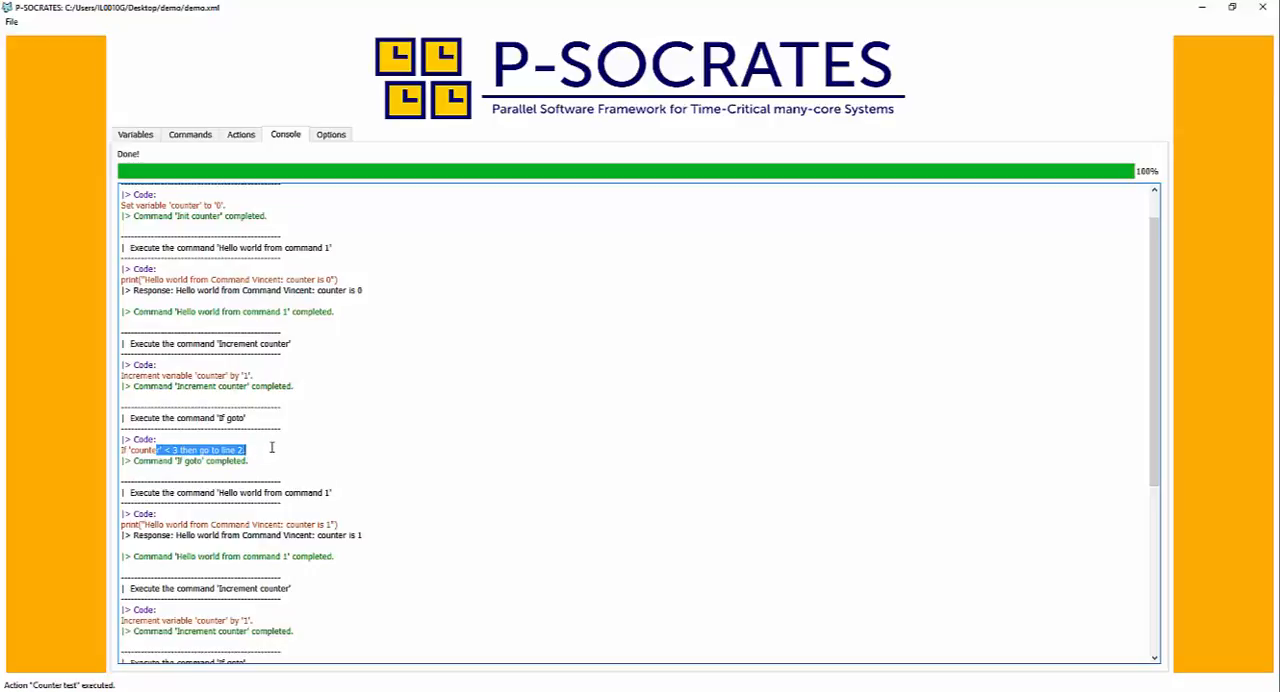
scroll(269, 458, "down", 1)
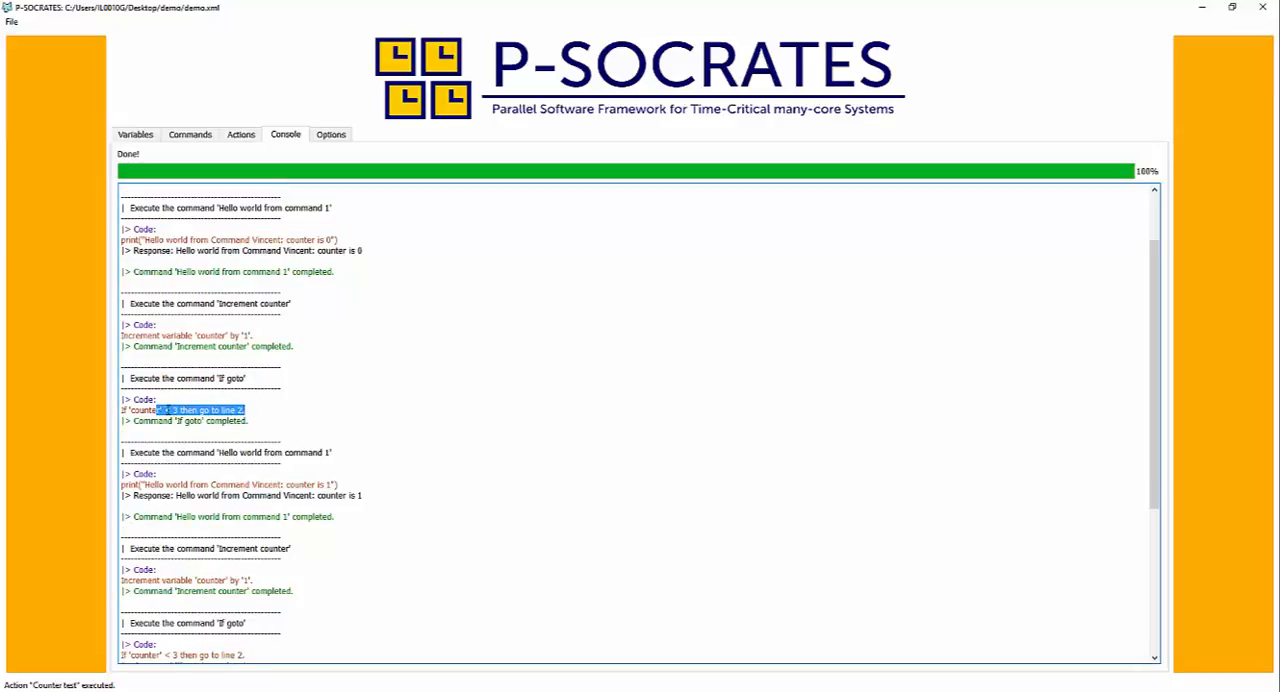
left_click_drag(145, 484, 368, 488)
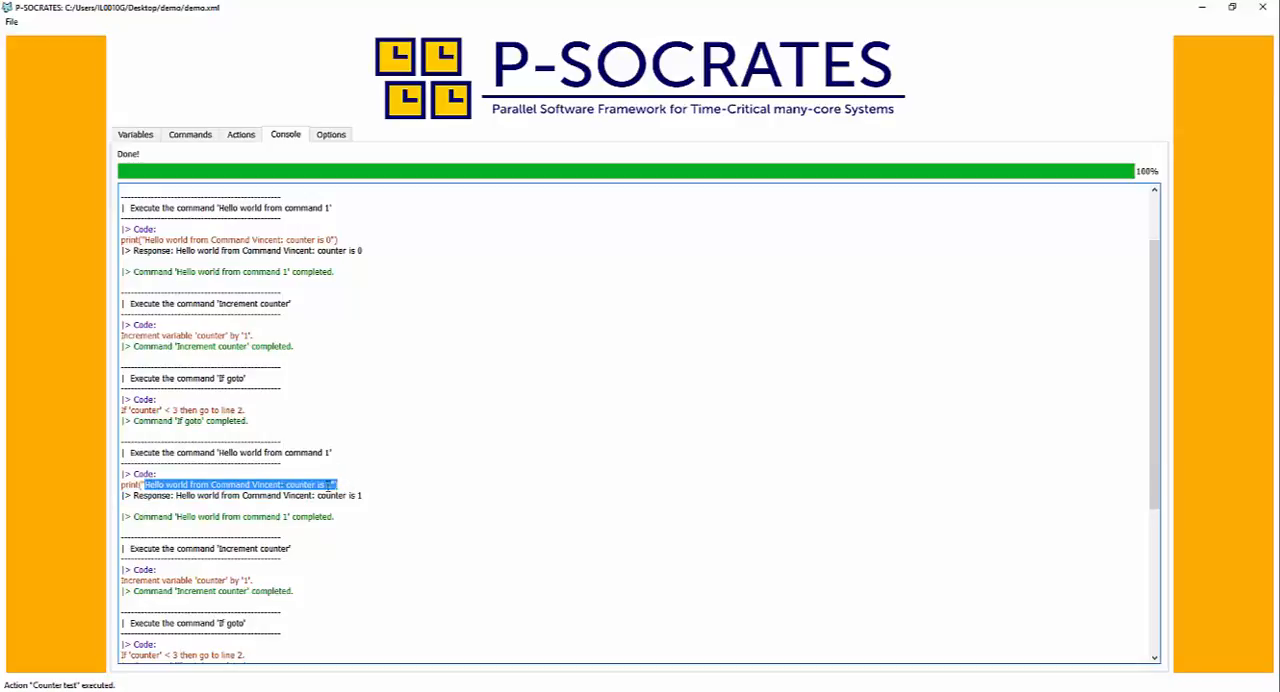
scroll(340, 488, "down", 3)
scroll(340, 488, "down", 2)
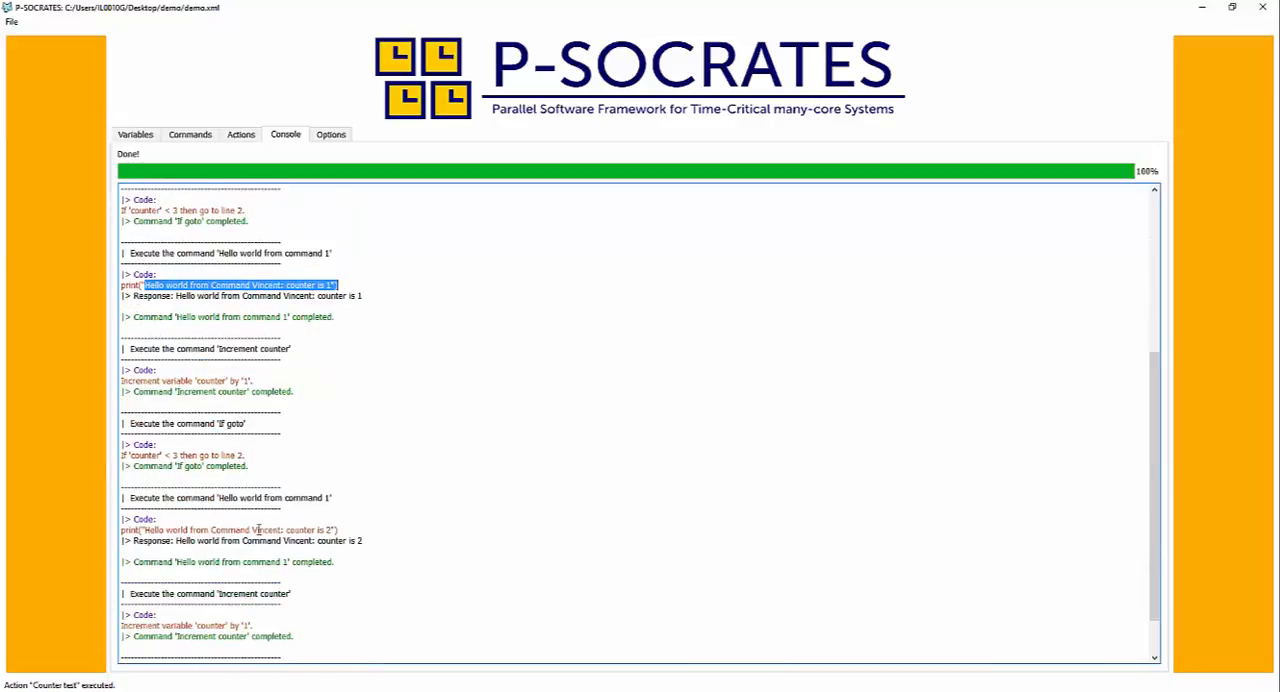
- Check the last hello-world print and the end of the "Counter test" console output
left_click_drag(258, 530, 348, 535)
scroll(380, 523, "down", 2)
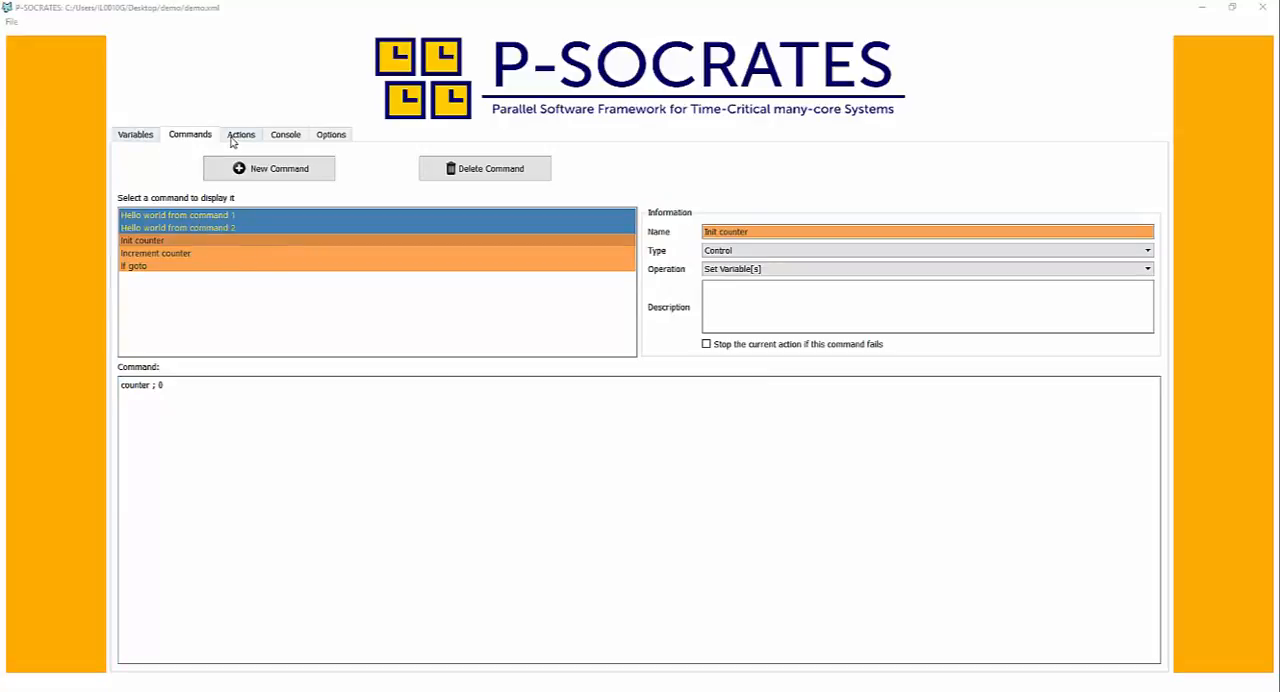
- Save the interface as demo.xml in the Desktop demo folder, replacing the existing file
left_click(12, 22)
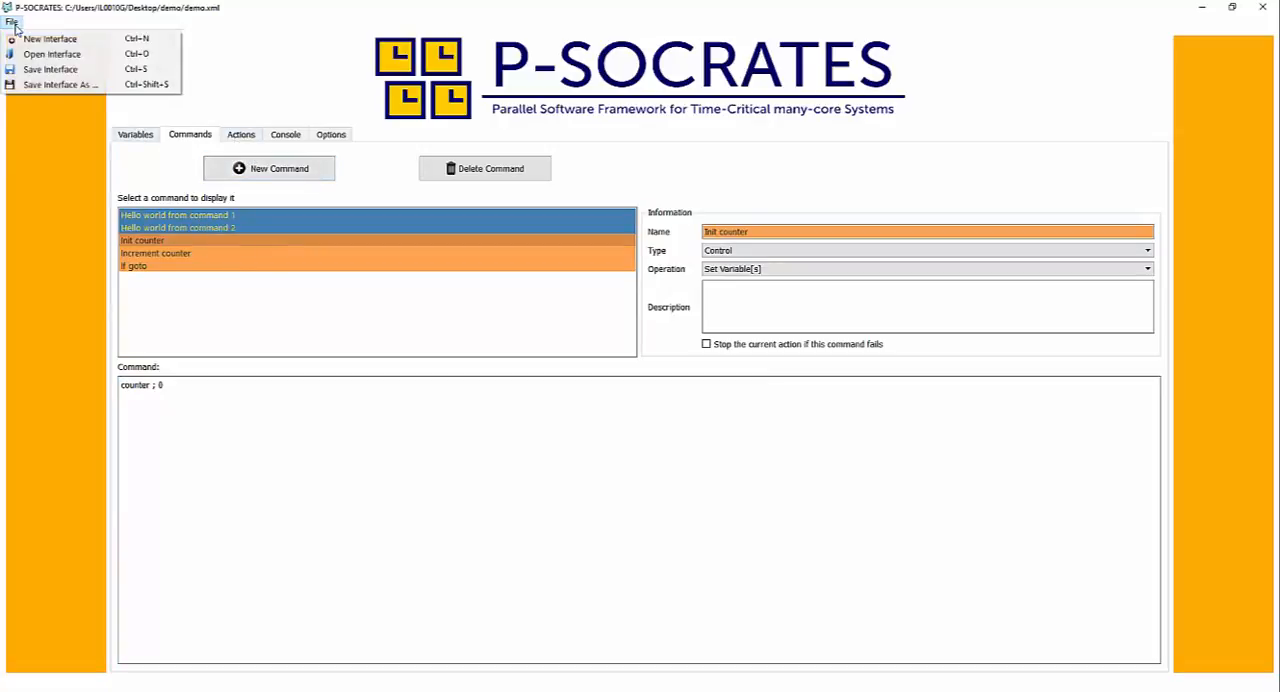
left_click(55, 84)
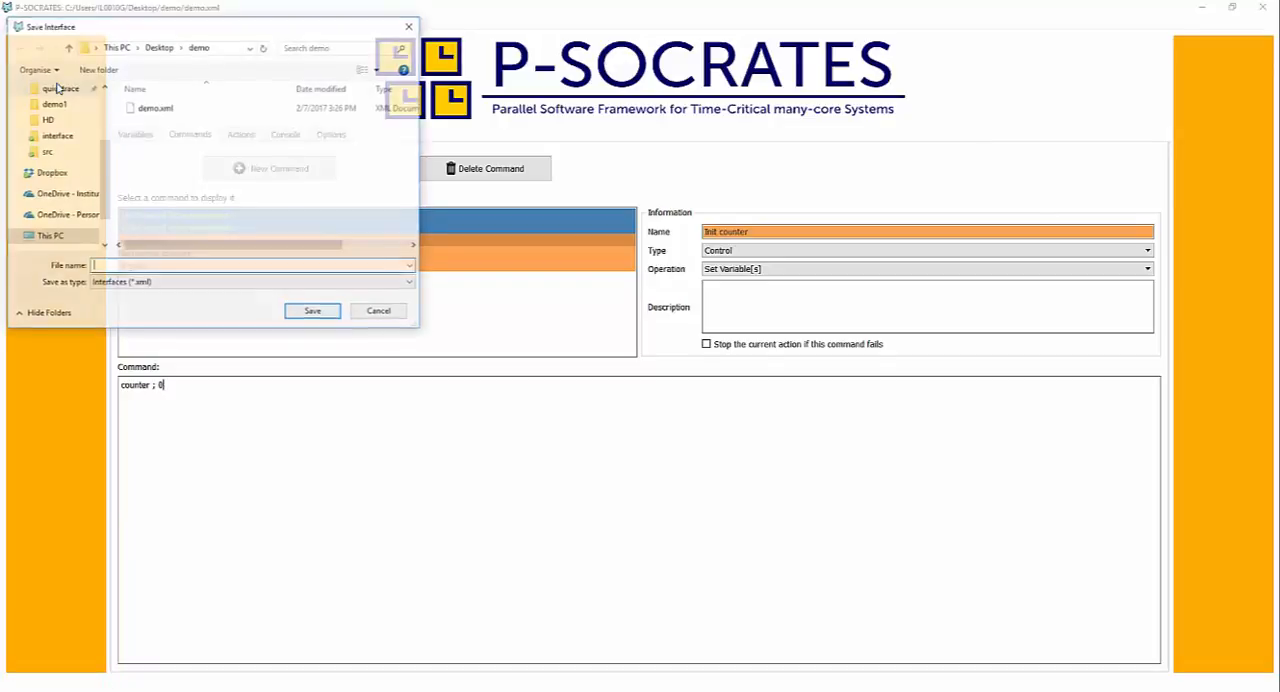
left_click(160, 117)
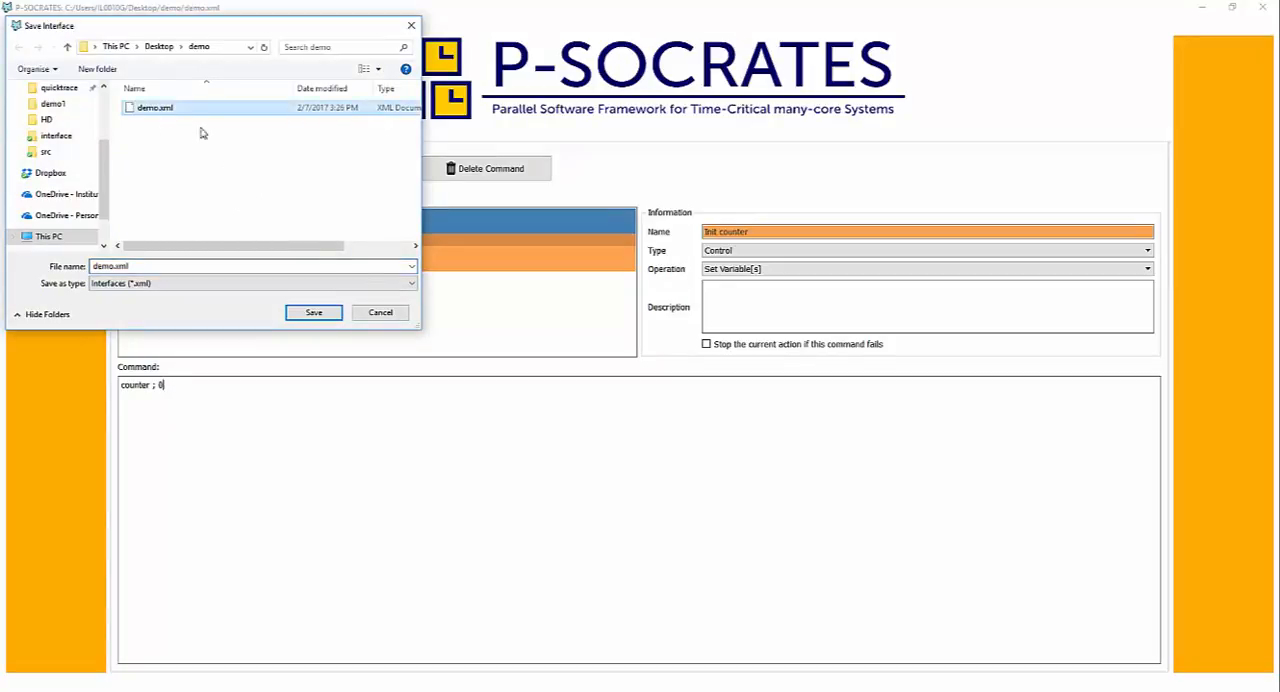
left_click(313, 312)
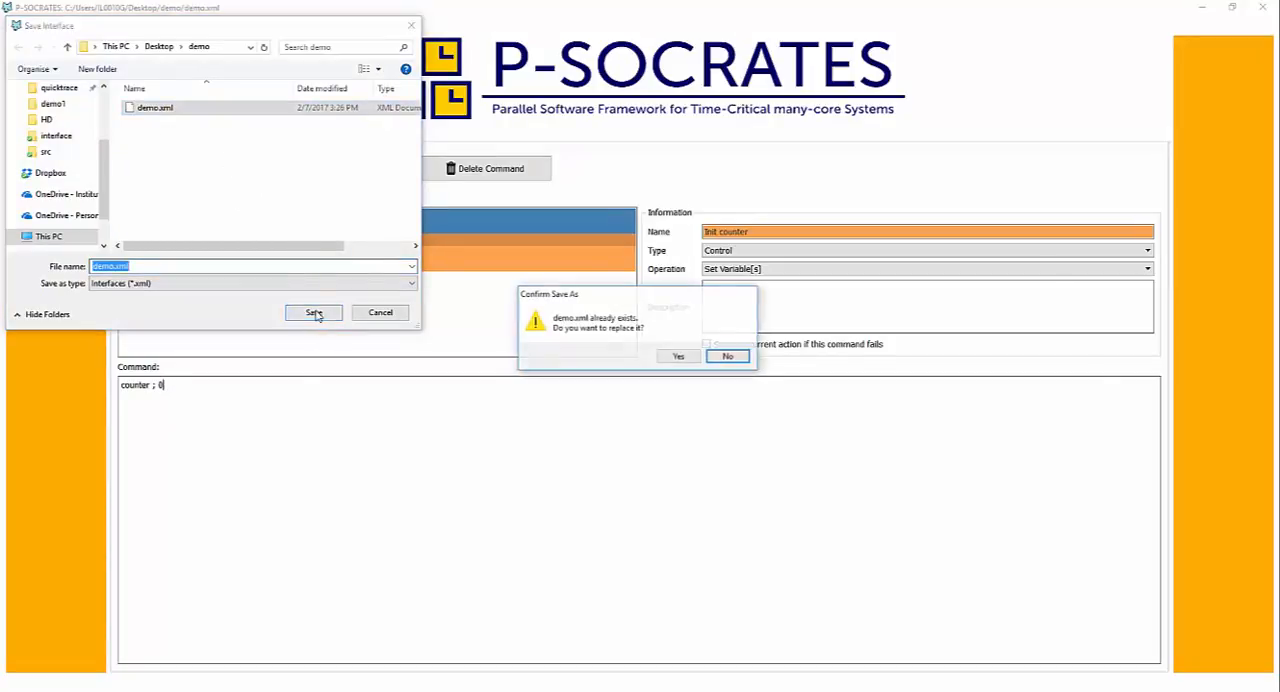
left_click(678, 358)
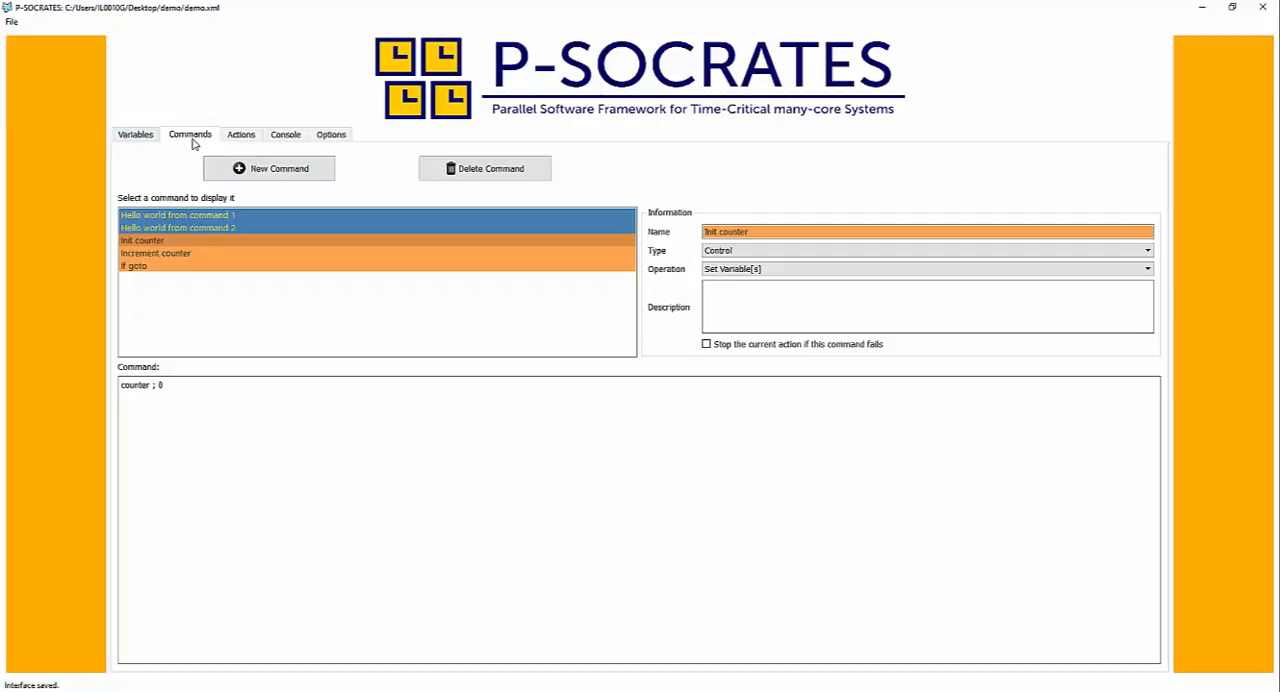
- Review the list of actions and the defined variables of the saved interface
left_click(245, 138)
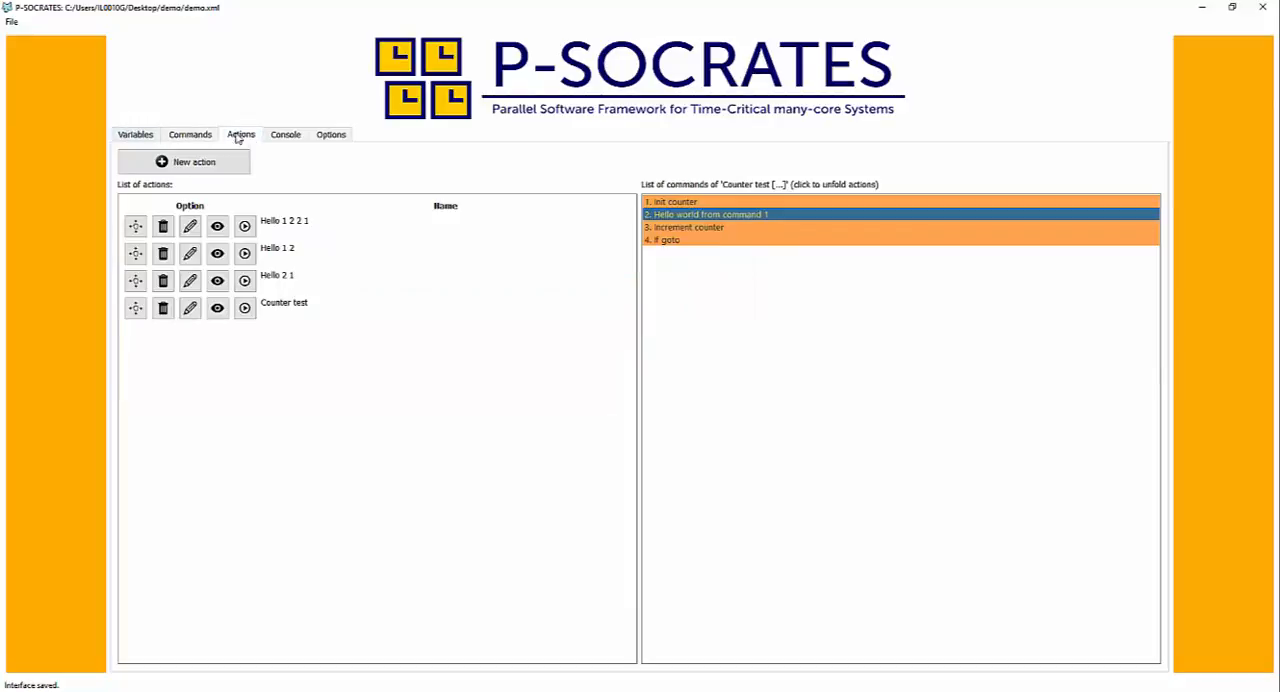
left_click(139, 136)
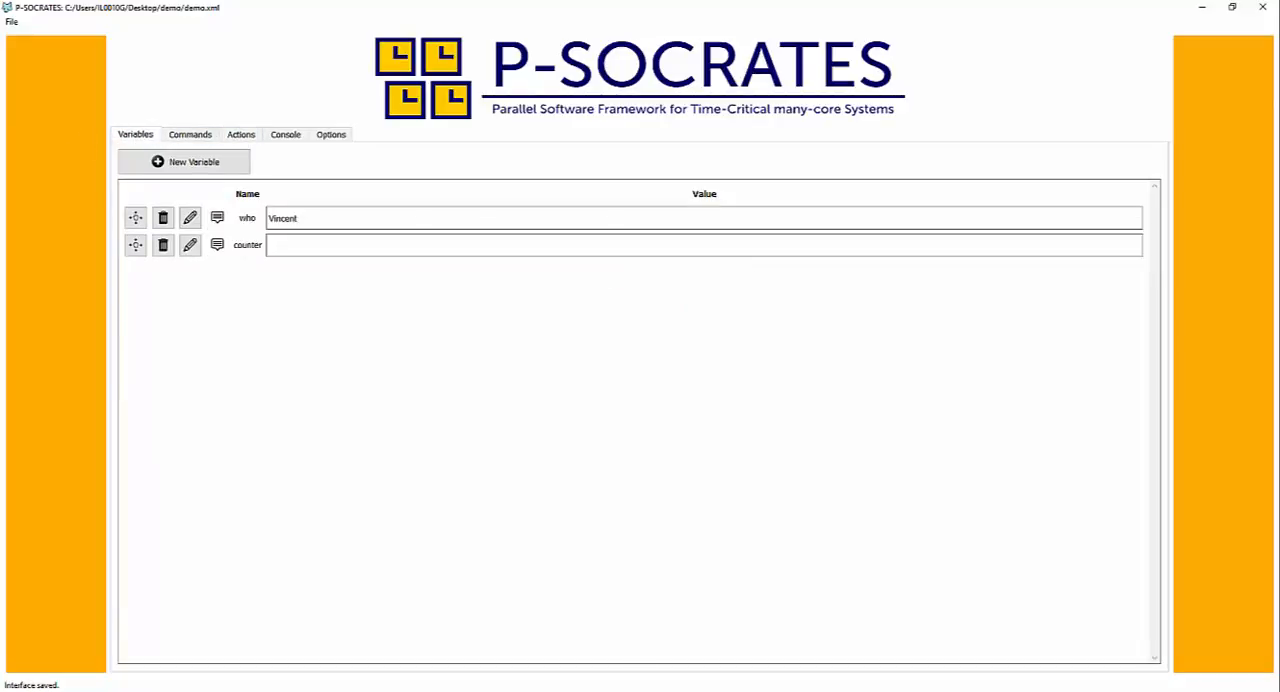